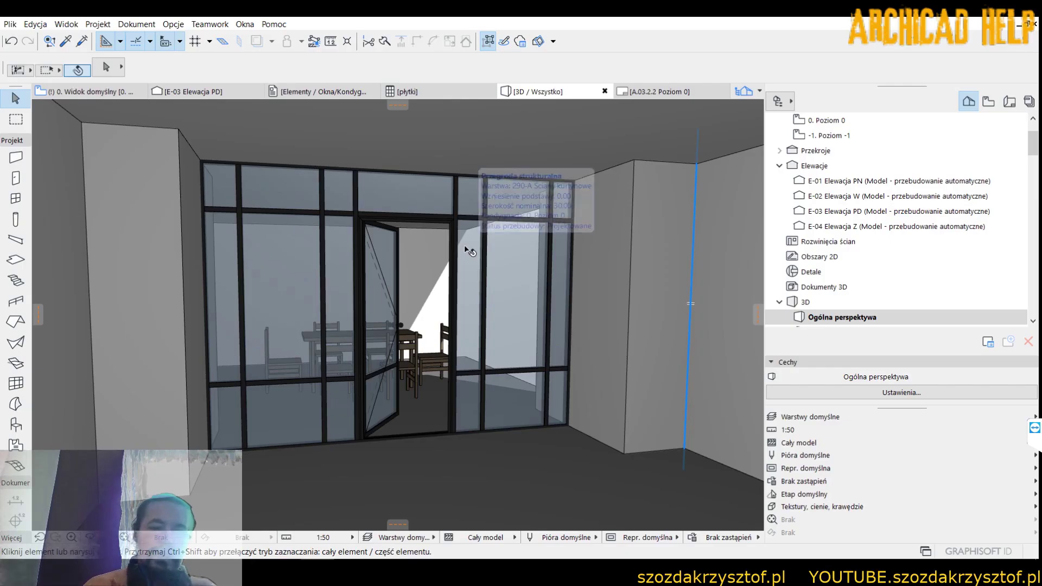
Open the curtain wall defaults and review the Przegroda strukturalna general geometry page
{"action": "double_click", "coordinate": [15, 383]}
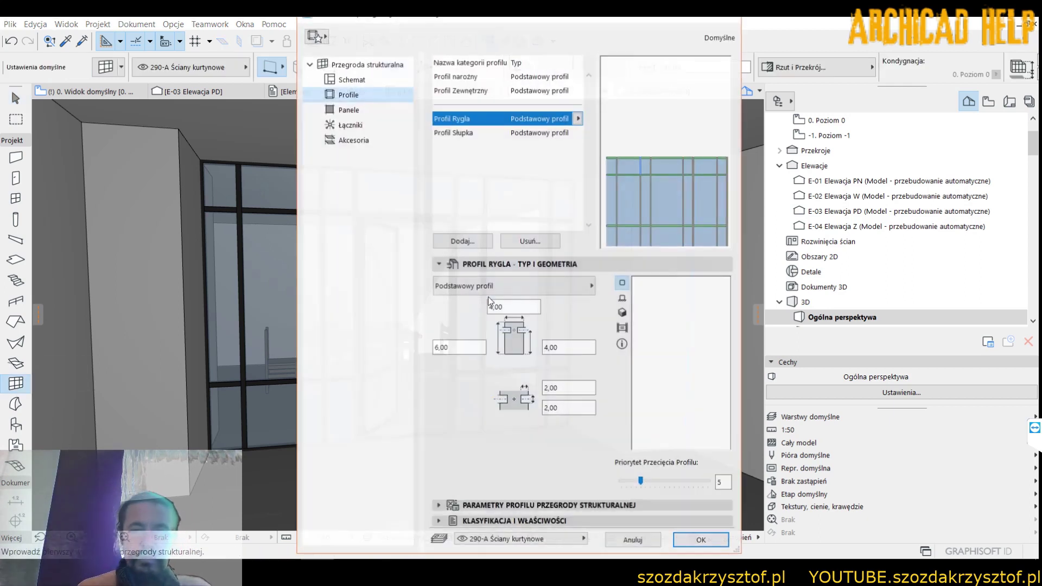
{"action": "left_click", "coordinate": [367, 65]}
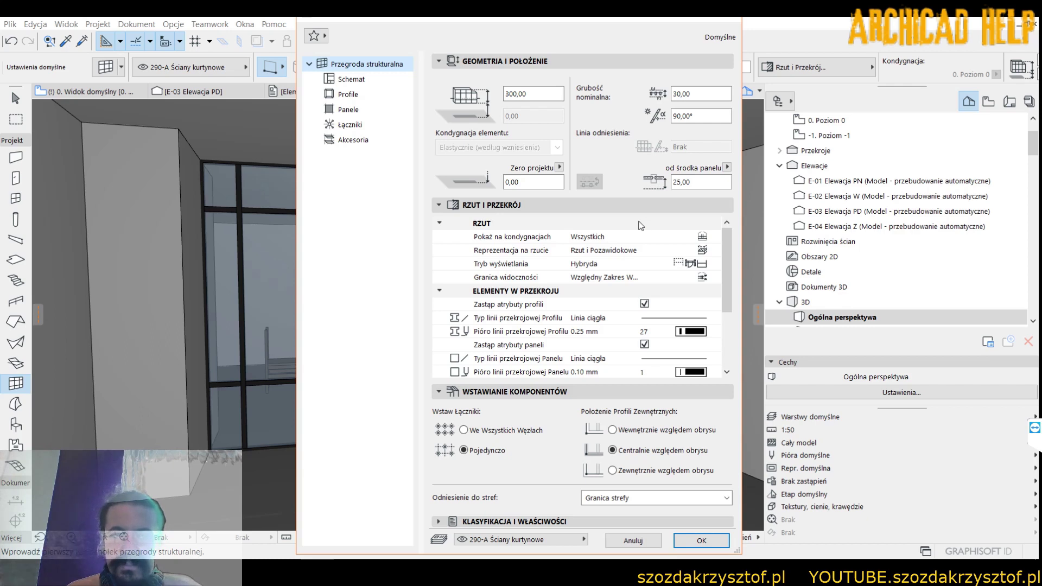
Close the settings and select the existing curtain wall in the 3D view
{"action": "left_click", "coordinate": [633, 541]}
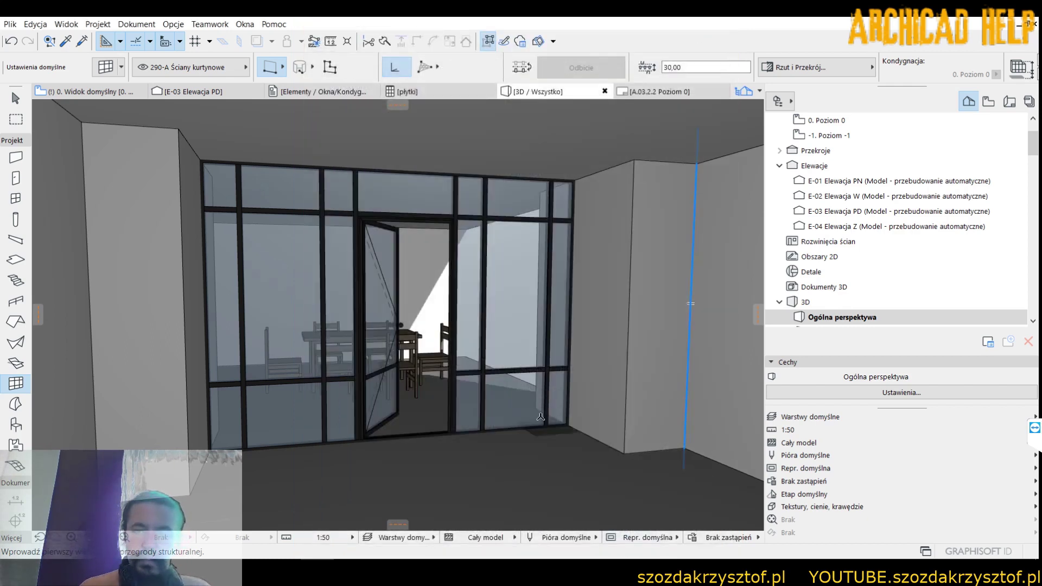
{"action": "scroll", "coordinate": [540, 417], "scroll_direction": "down", "scroll_amount": 3}
{"action": "mouse_move", "coordinate": [556, 380]}
{"action": "middle_mouse_down", "text": "shift"}
{"action": "mouse_move", "coordinate": [454, 368]}
{"action": "mouse_move", "coordinate": [489, 365]}
{"action": "middle_mouse_up", "text": "shift"}
{"action": "key", "text": "Escape"}
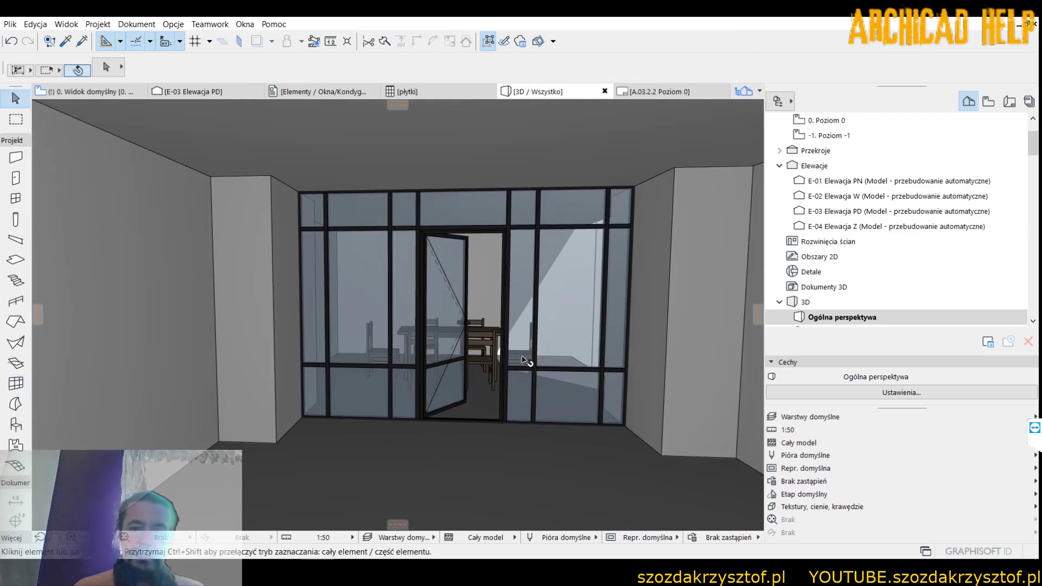
{"action": "left_click", "coordinate": [371, 305]}
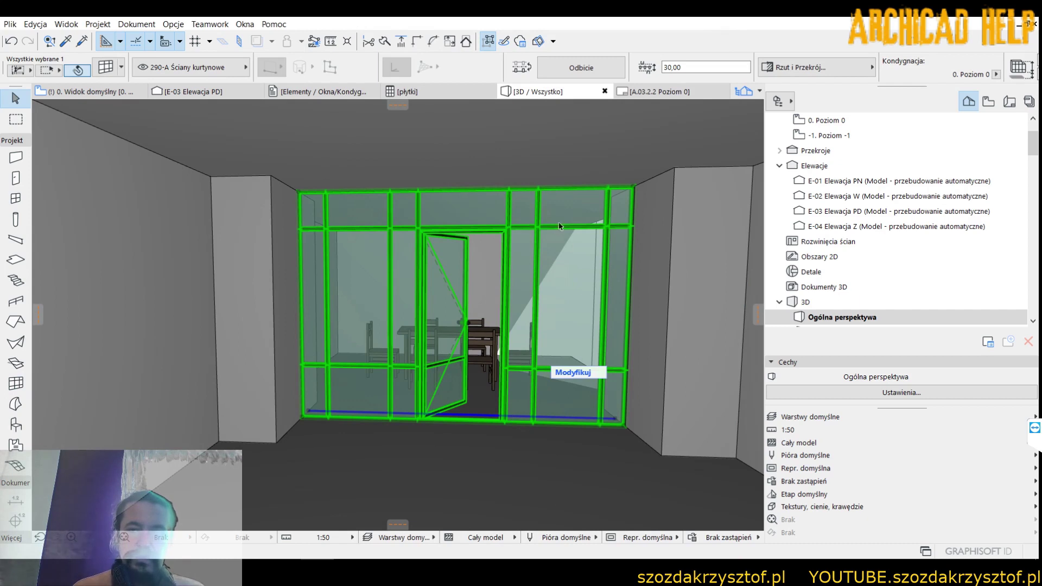
{"action": "scroll", "coordinate": [611, 418], "scroll_direction": "down", "scroll_amount": 3}
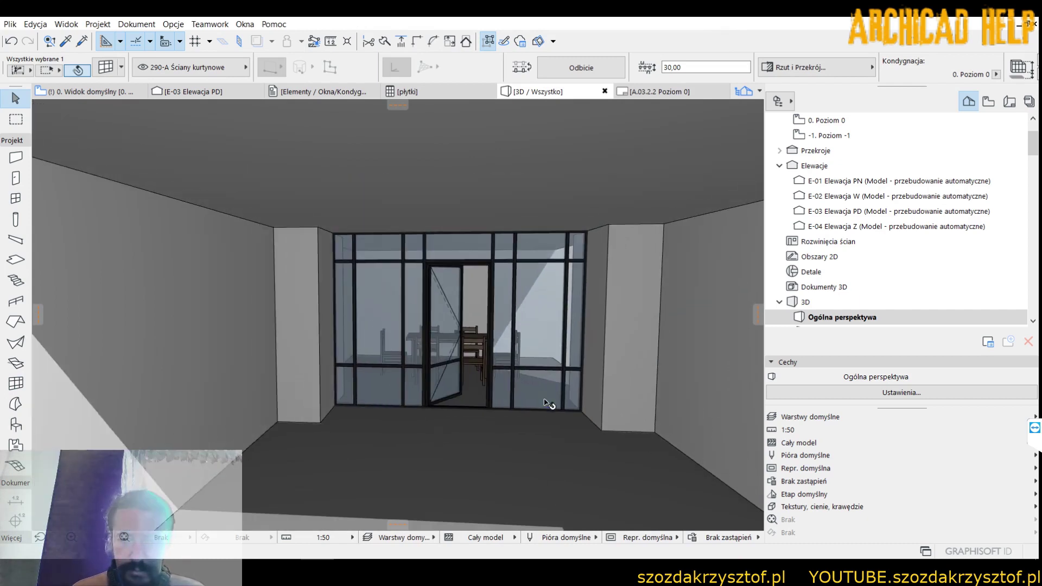
Drag the curtain wall outside the building and show the ground floor plan
{"action": "left_click", "coordinate": [553, 408]}
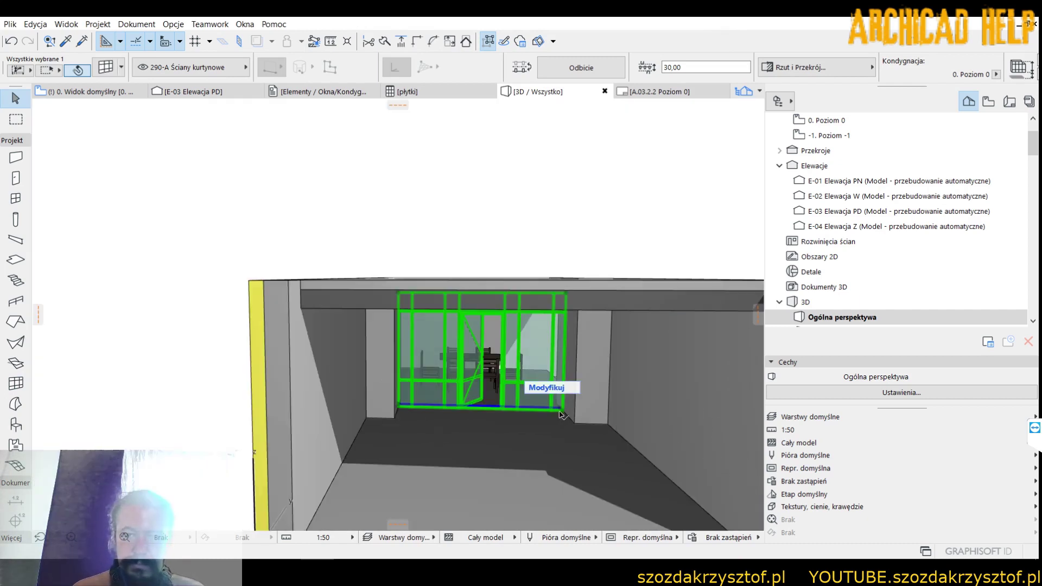
{"action": "left_click_drag", "start_coordinate": [562, 414], "coordinate": [361, 438]}
{"action": "left_click", "coordinate": [361, 437]}
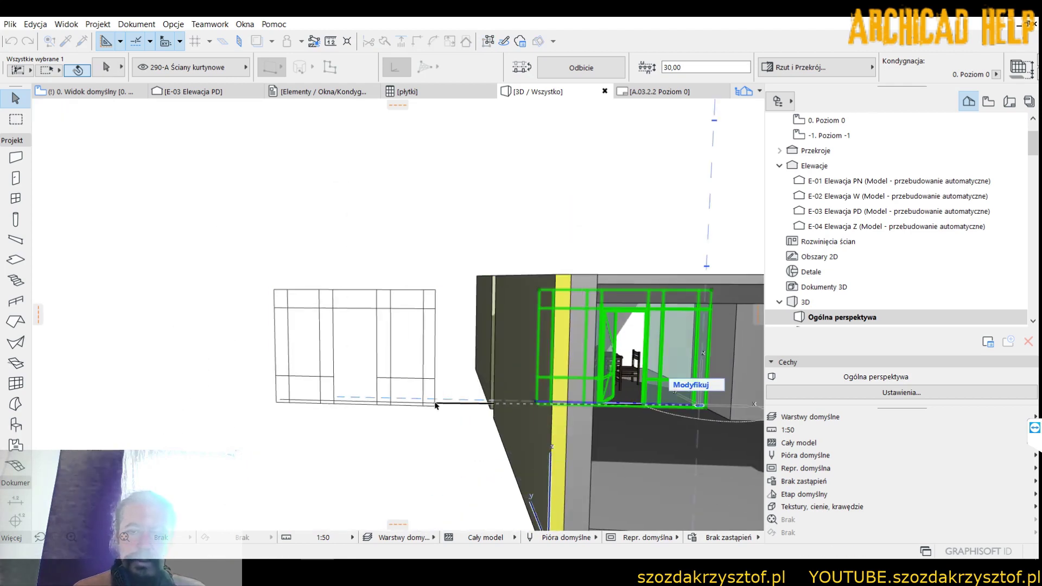
{"action": "middle_click_drag", "start_coordinate": [570, 367], "coordinate": [510, 336], "text": "shift"}
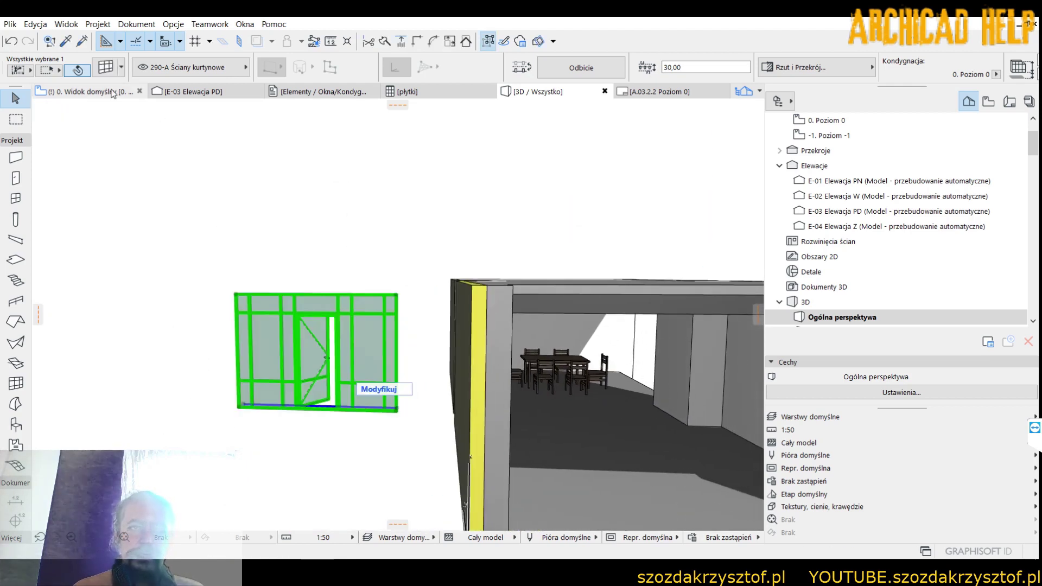
{"action": "left_click", "coordinate": [89, 91]}
{"action": "scroll", "coordinate": [519, 349], "scroll_direction": "up", "scroll_amount": 1}
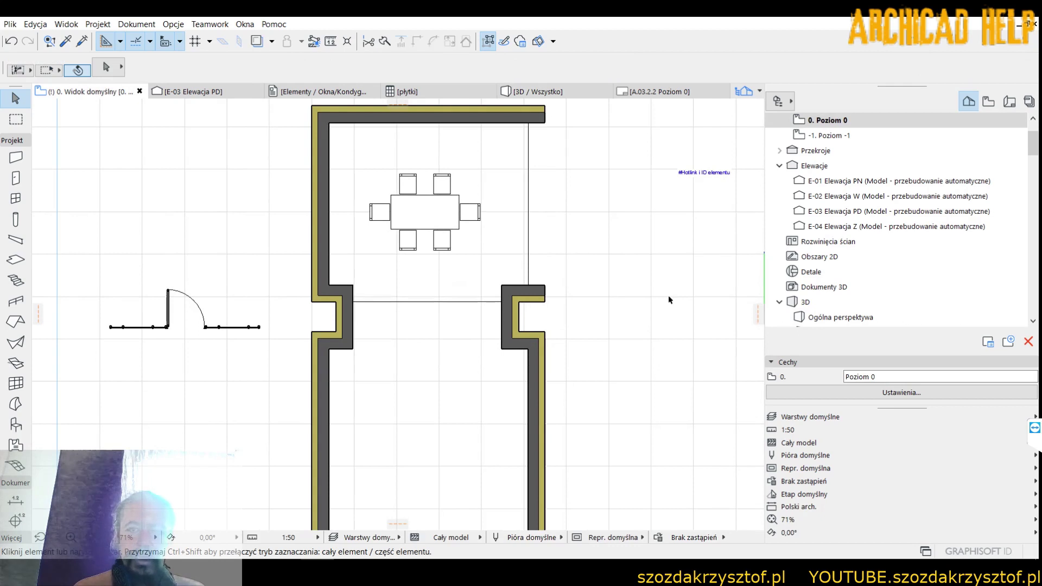
{"action": "scroll", "coordinate": [291, 343], "scroll_direction": "up", "scroll_amount": 3}
Zoom to the table room and open the Curtain Wall defaults with Ctrl+T (height 300)
{"action": "middle_click_drag", "start_coordinate": [342, 350], "coordinate": [498, 331]}
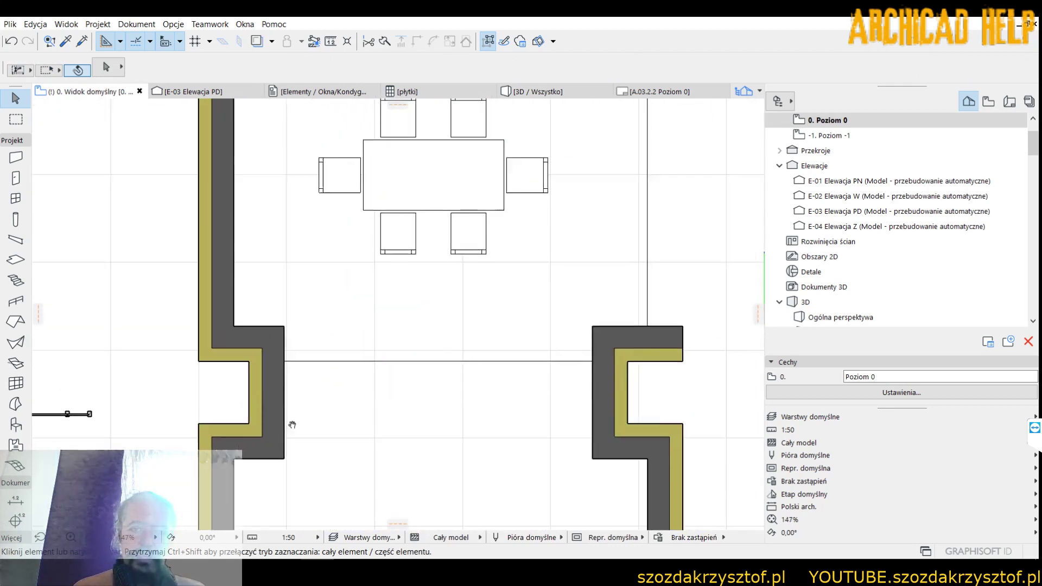
{"action": "scroll", "coordinate": [497, 331], "scroll_direction": "down", "scroll_amount": 1}
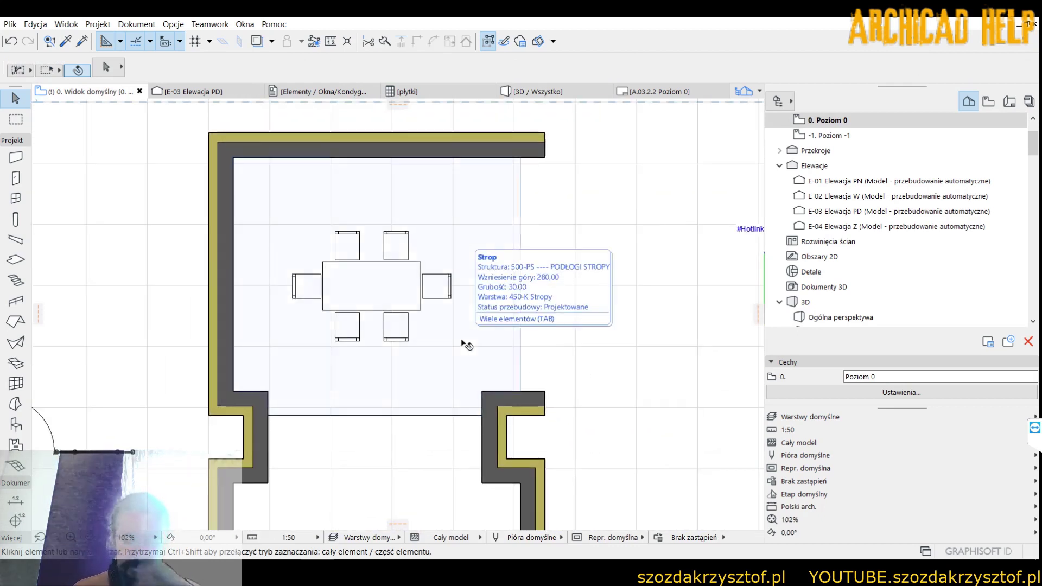
{"action": "left_click", "coordinate": [466, 345]}
{"action": "middle_click_drag", "start_coordinate": [505, 281], "coordinate": [529, 297]}
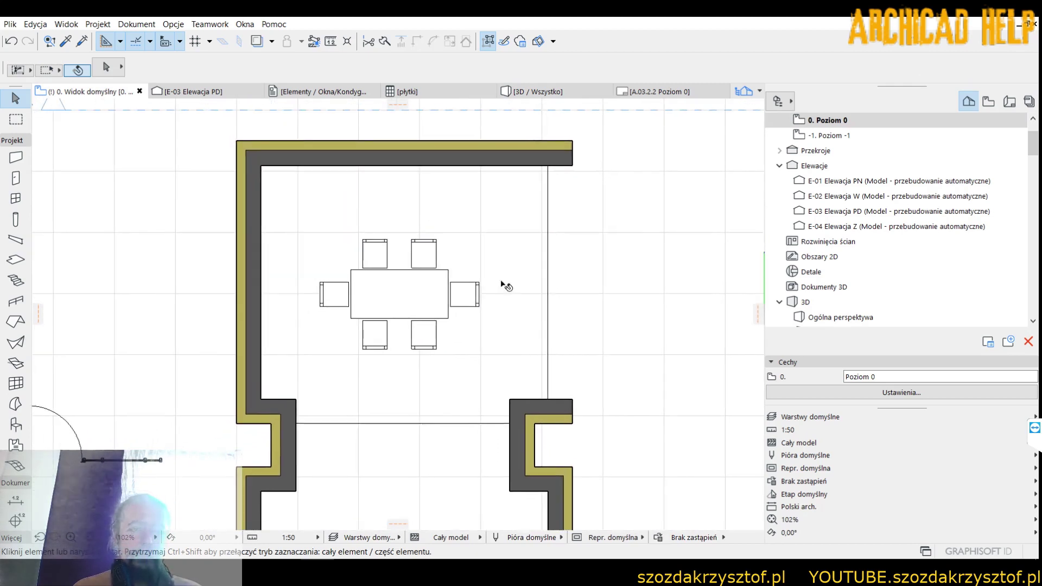
{"action": "left_click", "coordinate": [17, 383]}
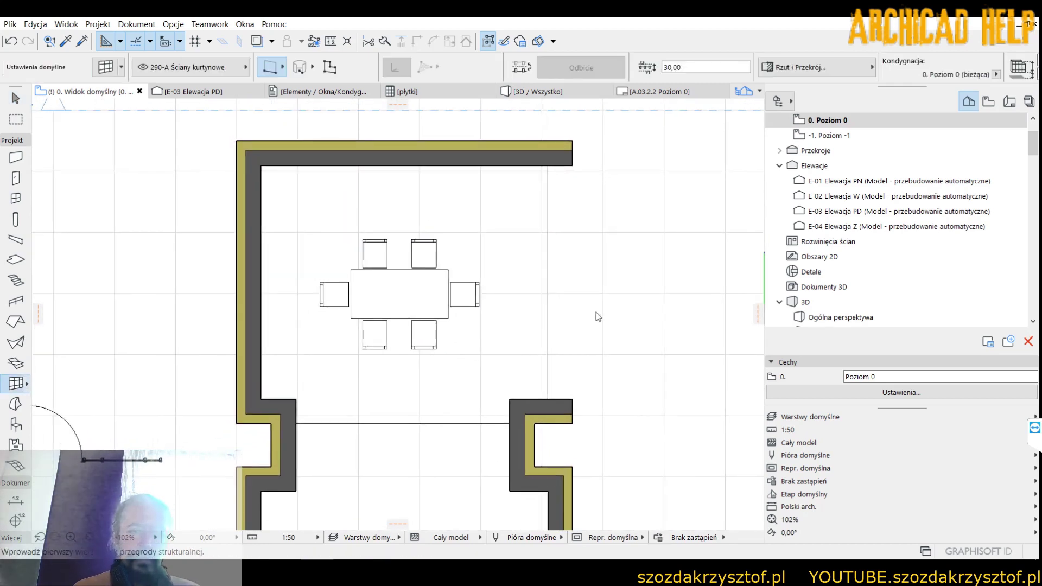
{"action": "key", "text": "ctrl+t"}
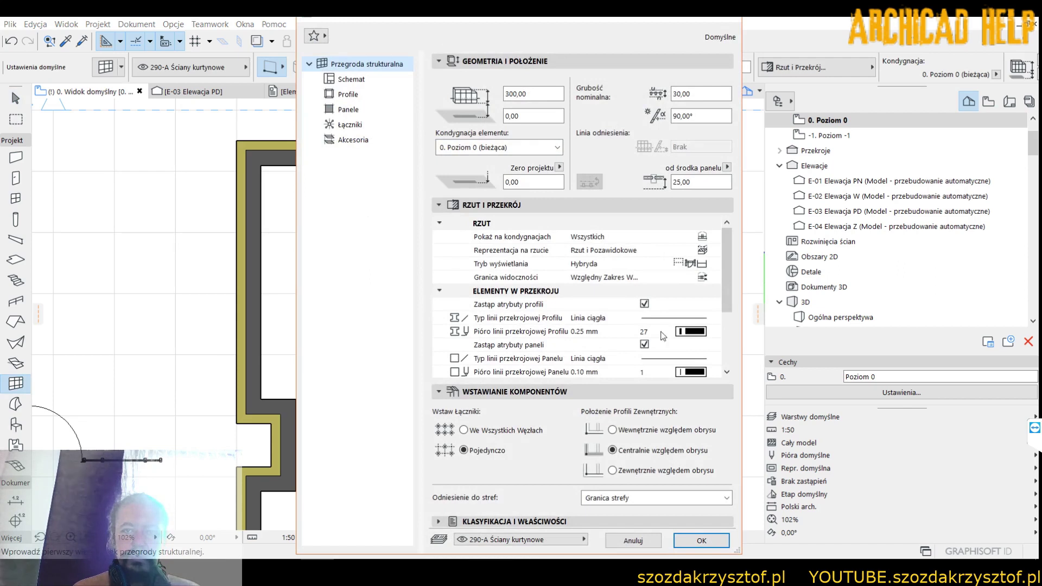
{"action": "double_click", "coordinate": [515, 94]}
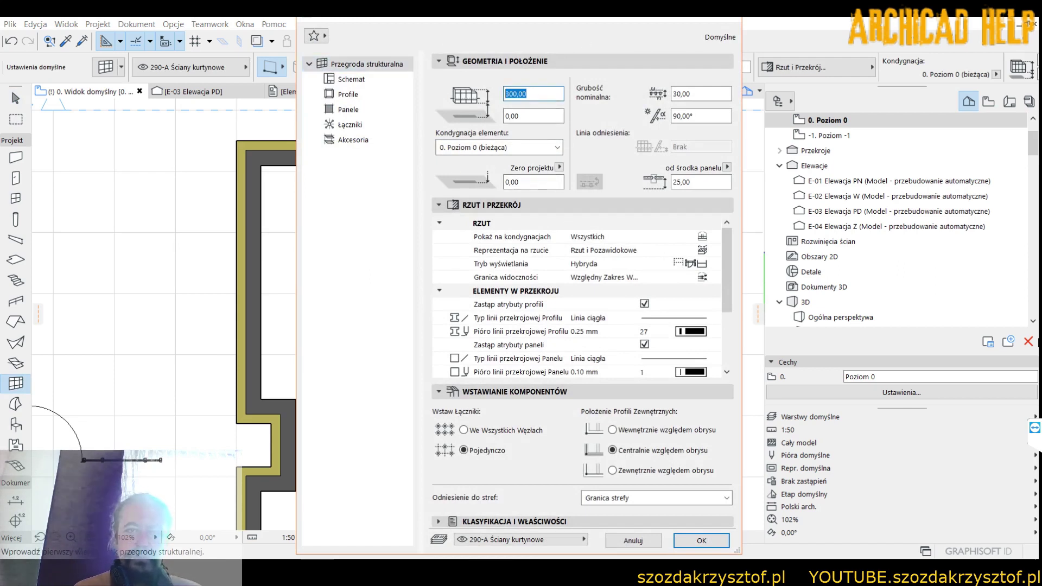
Check the Schemat column widths B through G, then move the dialog aside
{"action": "left_click", "coordinate": [351, 80]}
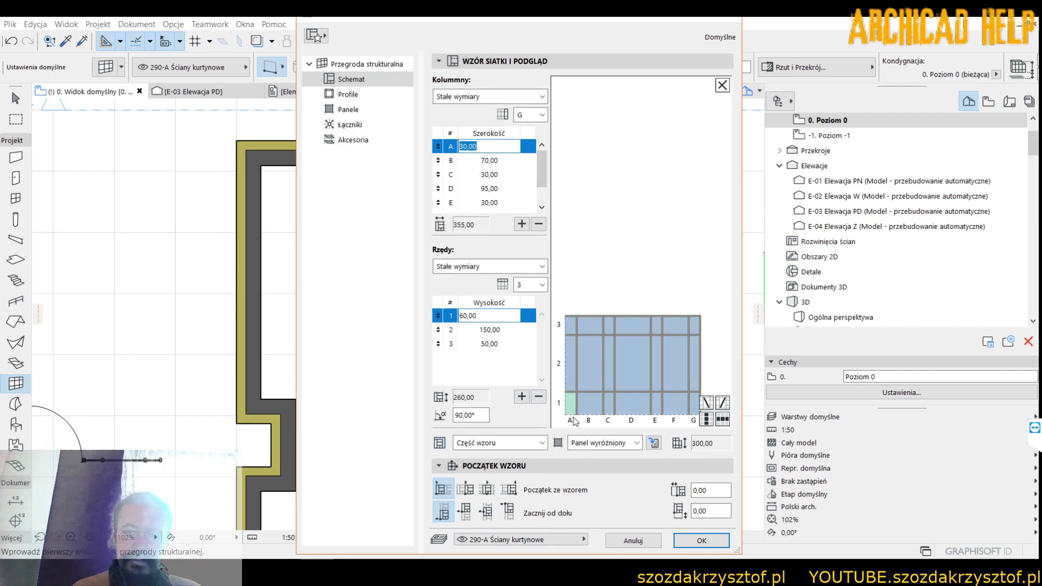
{"action": "left_click", "coordinate": [483, 160]}
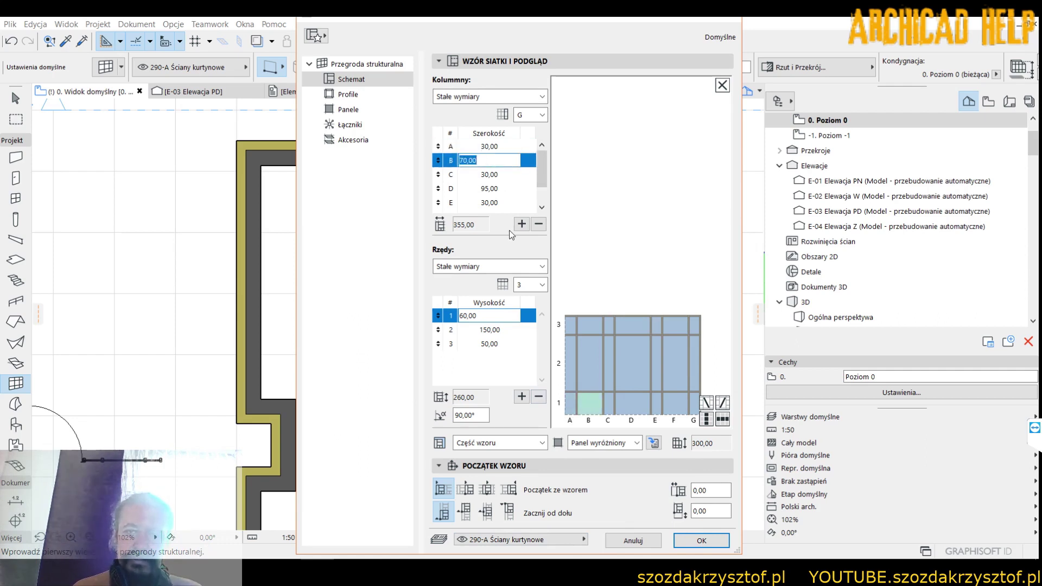
{"action": "left_click", "coordinate": [488, 174]}
{"action": "left_click", "coordinate": [489, 189]}
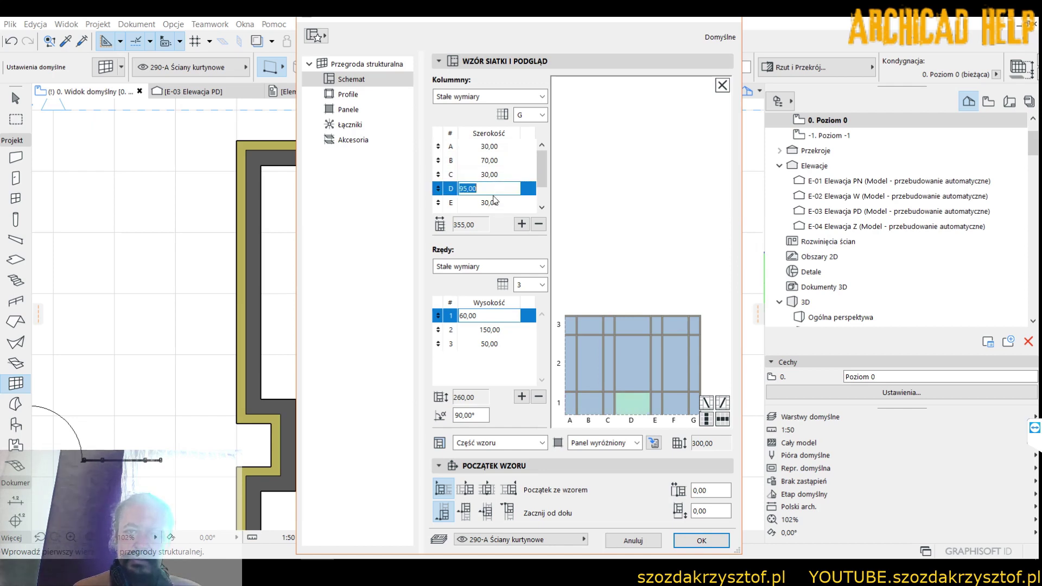
{"action": "scroll", "coordinate": [535, 179], "scroll_direction": "down", "scroll_amount": 1}
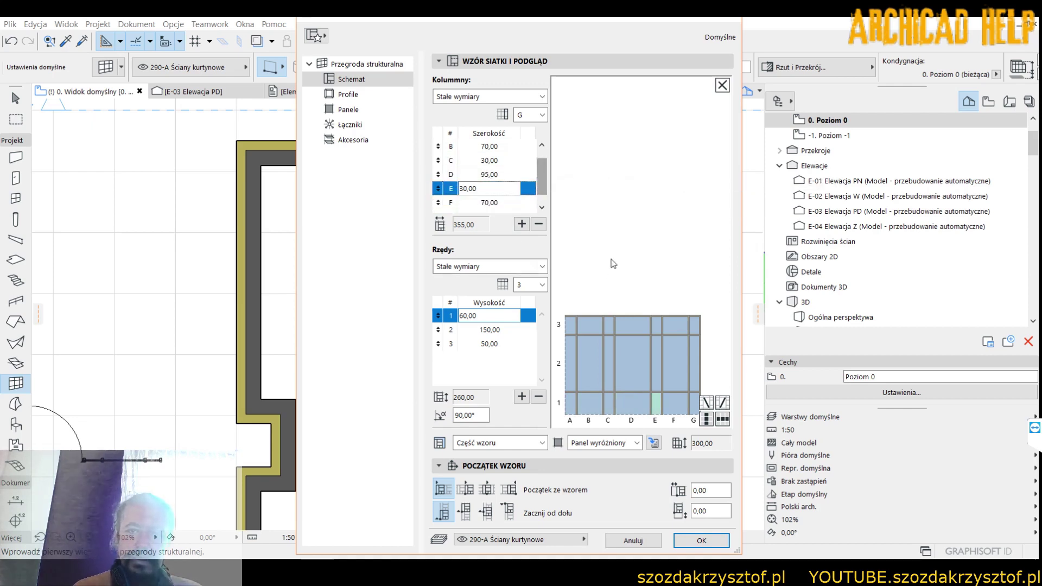
{"action": "left_click", "coordinate": [489, 202]}
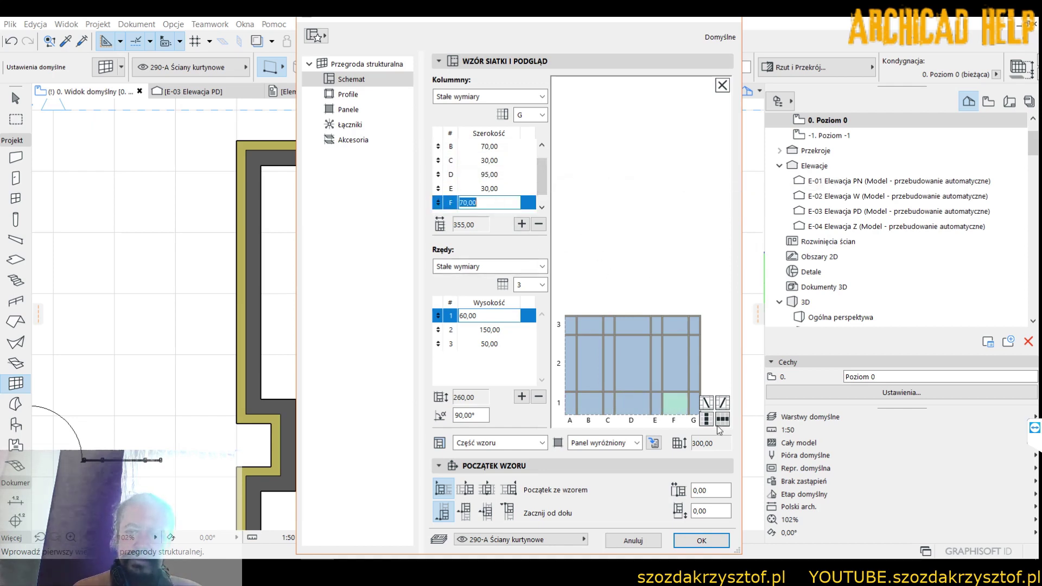
{"action": "scroll", "coordinate": [535, 178], "scroll_direction": "down", "scroll_amount": 1}
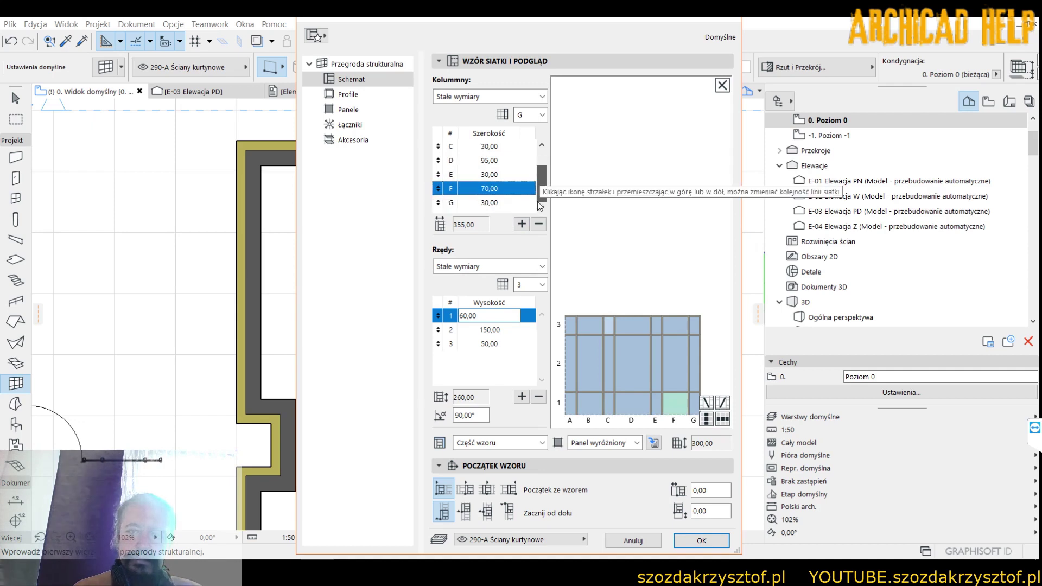
{"action": "left_click", "coordinate": [488, 202]}
{"action": "left_click_drag", "start_coordinate": [464, 22], "coordinate": [780, 22]}
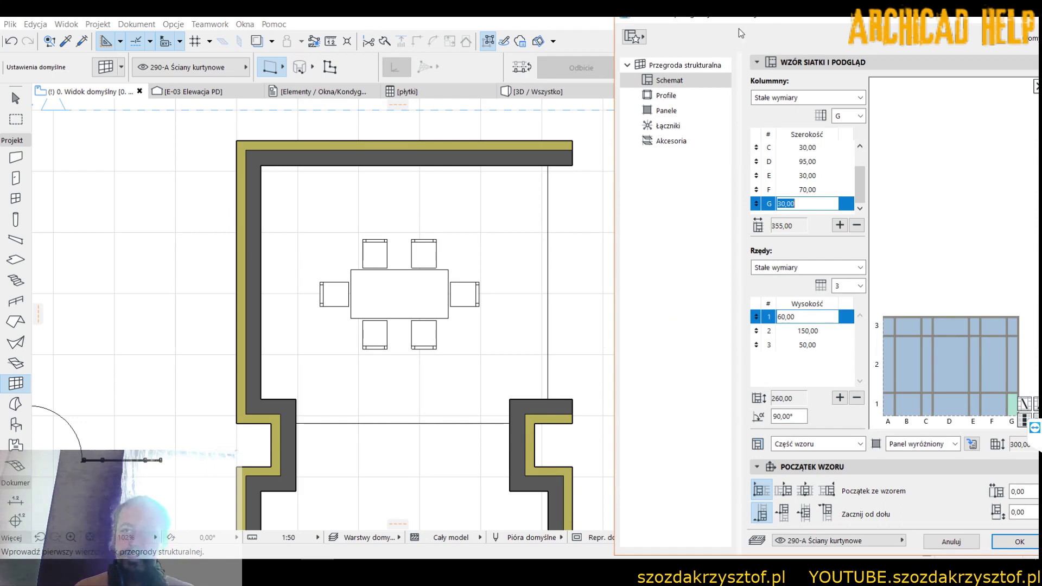
Check column A's width and the row 2 and row 3 heights
{"action": "left_click_drag", "start_coordinate": [749, 24], "coordinate": [489, 24]}
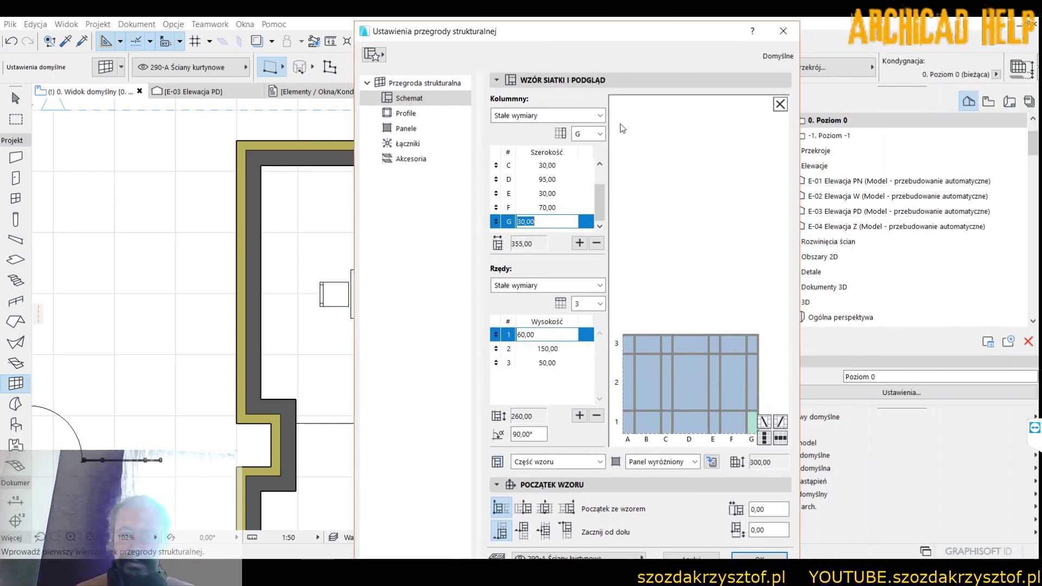
{"action": "left_click", "coordinate": [630, 424]}
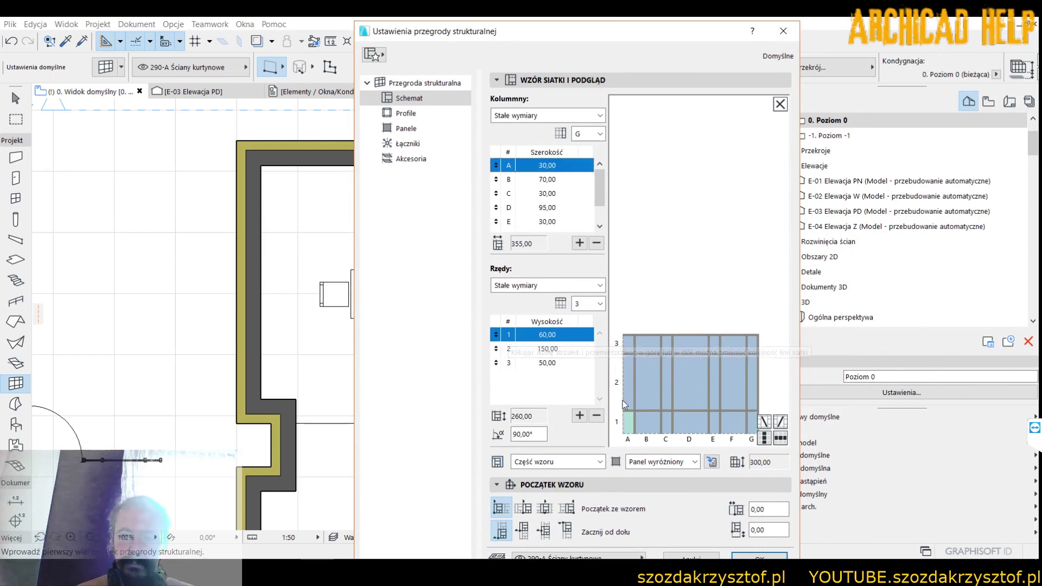
{"action": "left_click", "coordinate": [518, 349]}
{"action": "left_click", "coordinate": [525, 363]}
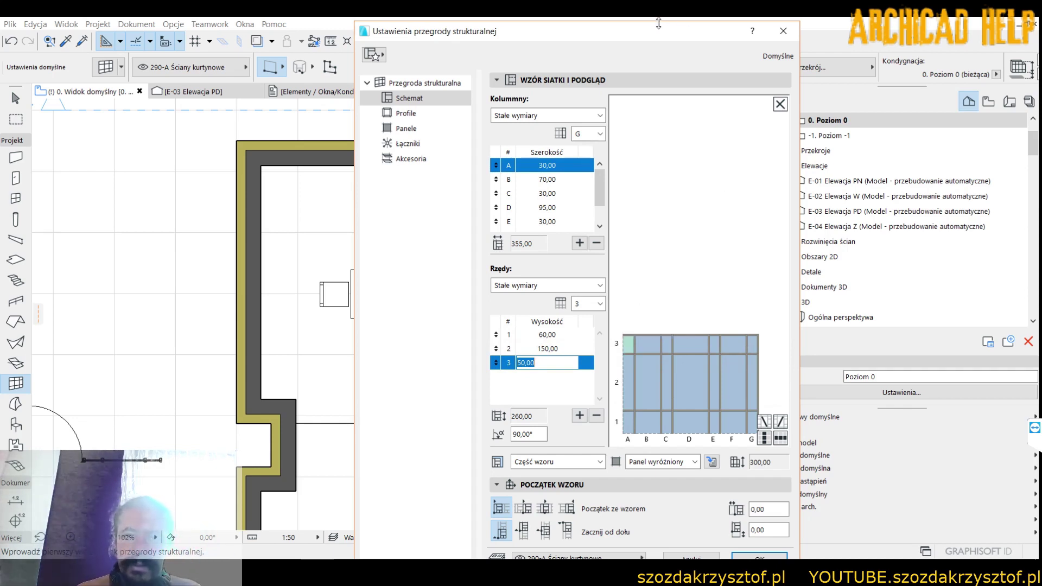
{"action": "left_click_drag", "start_coordinate": [658, 24], "coordinate": [570, 17]}
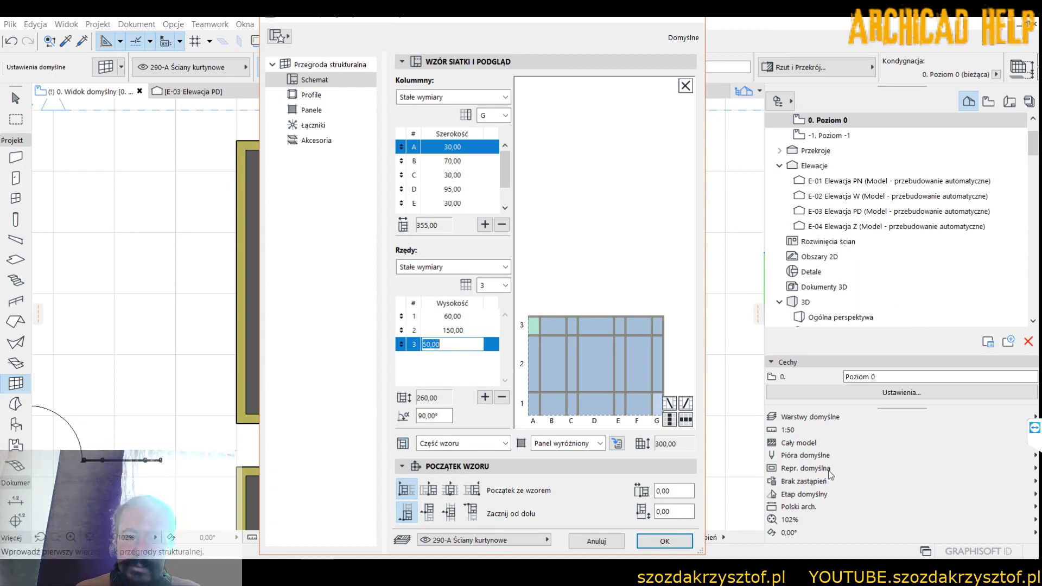
Set grid panel B2 as a distinguished panel
{"action": "left_click", "coordinate": [554, 365]}
{"action": "left_click", "coordinate": [568, 443]}
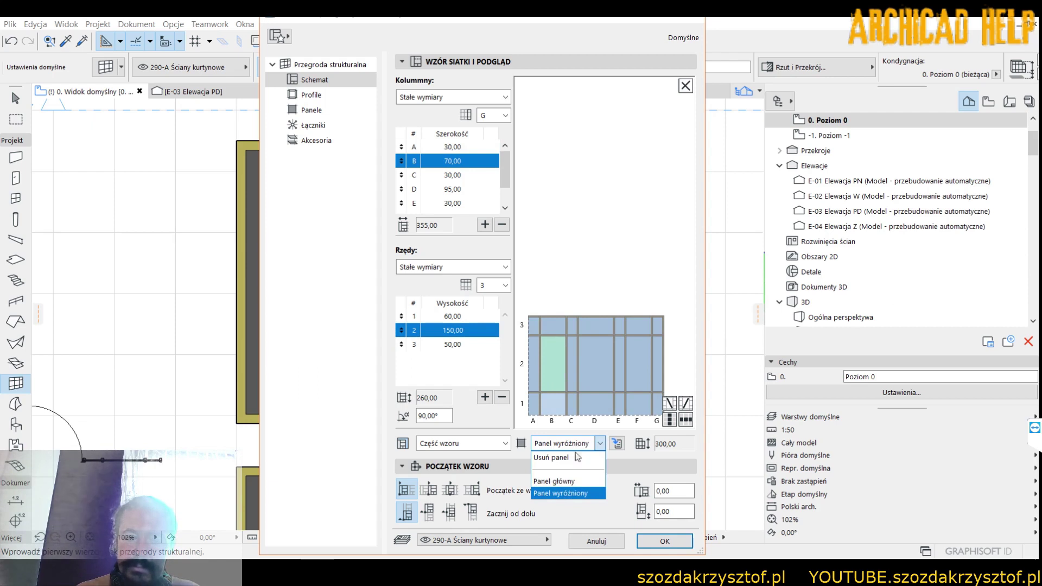
{"action": "left_click", "coordinate": [554, 481]}
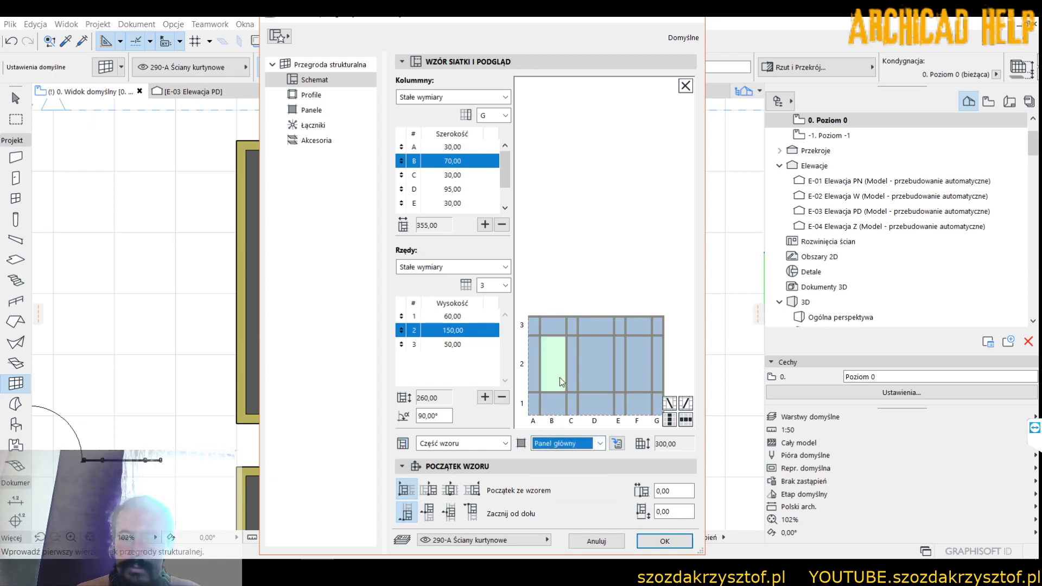
{"action": "left_click", "coordinate": [567, 443]}
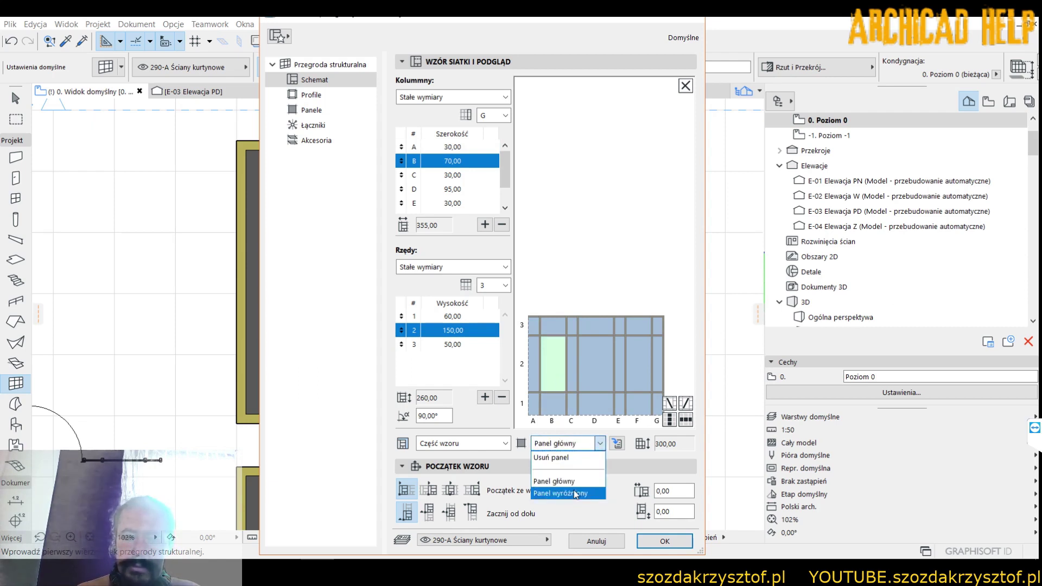
{"action": "left_click", "coordinate": [567, 495]}
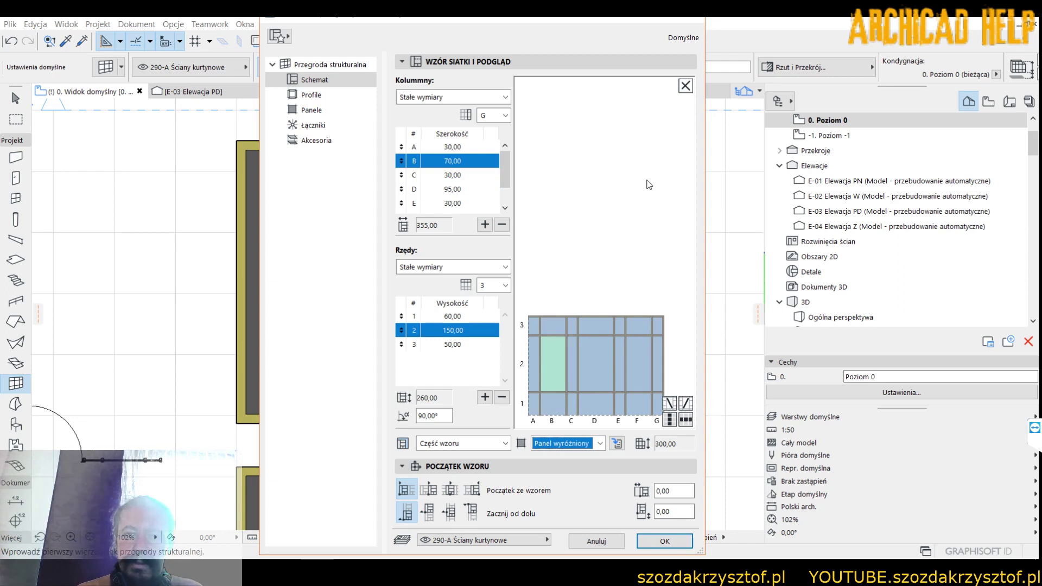
Review the mullion and transom profile settings, including the transom's right width
{"action": "left_click", "coordinate": [311, 94]}
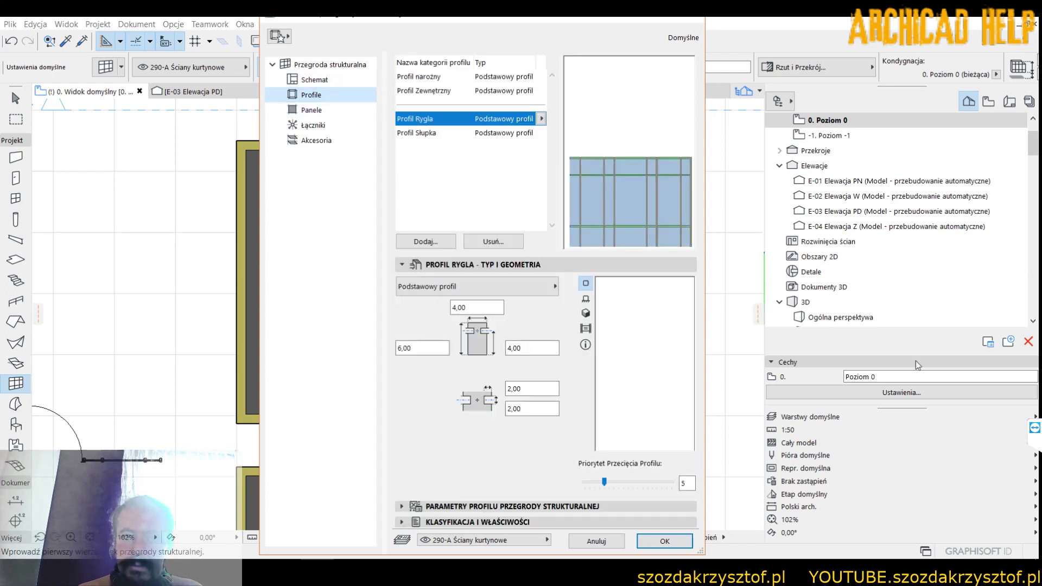
{"action": "left_click", "coordinate": [426, 134]}
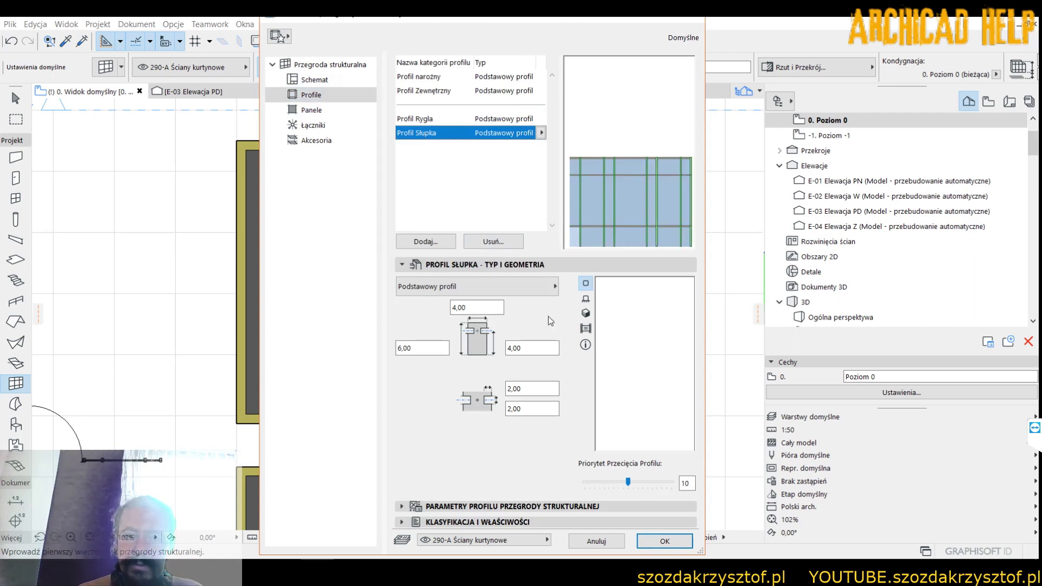
{"action": "left_click", "coordinate": [427, 120]}
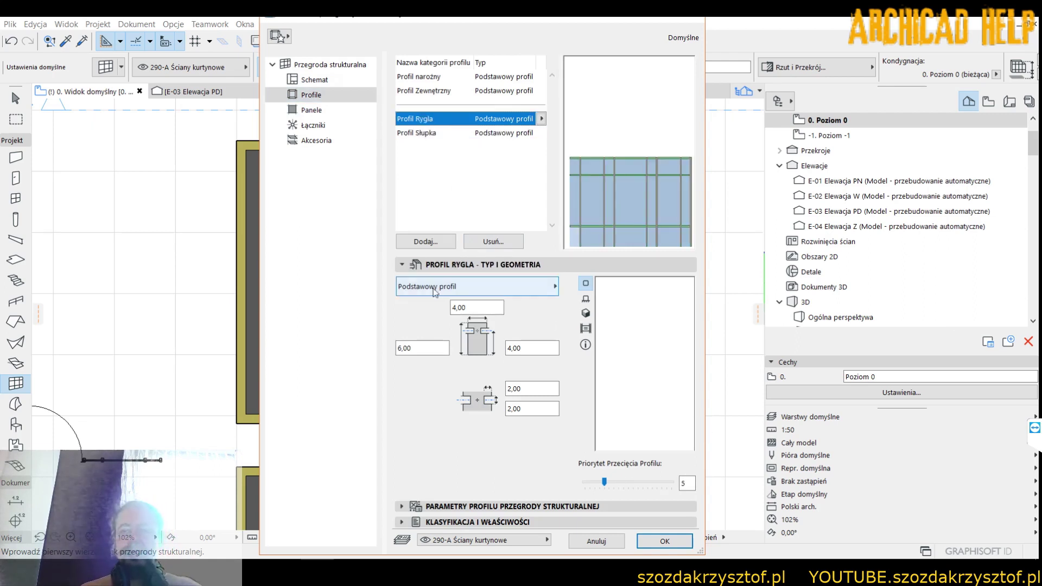
{"action": "left_click", "coordinate": [532, 348]}
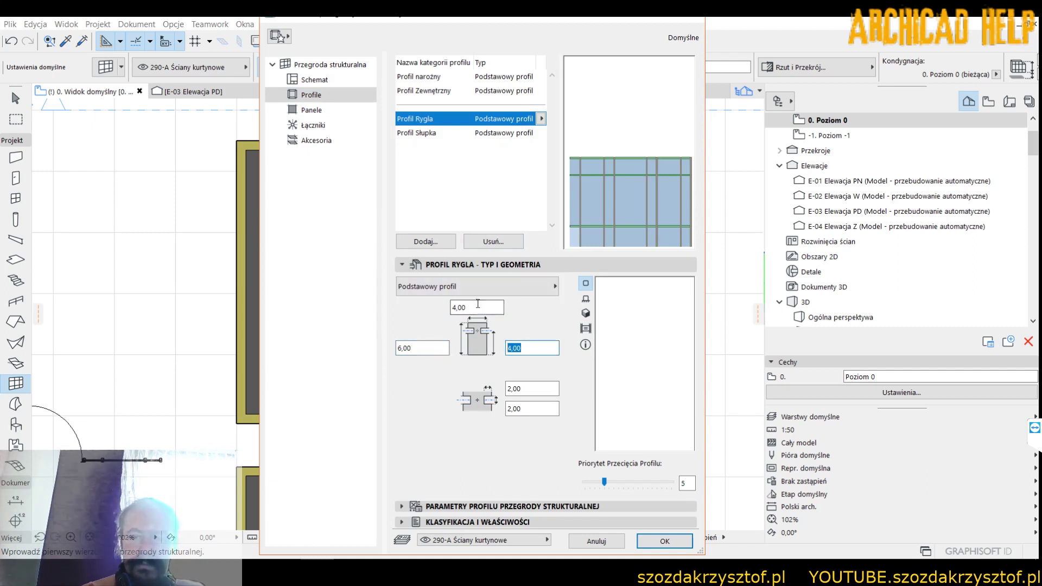
{"action": "left_click", "coordinate": [539, 348]}
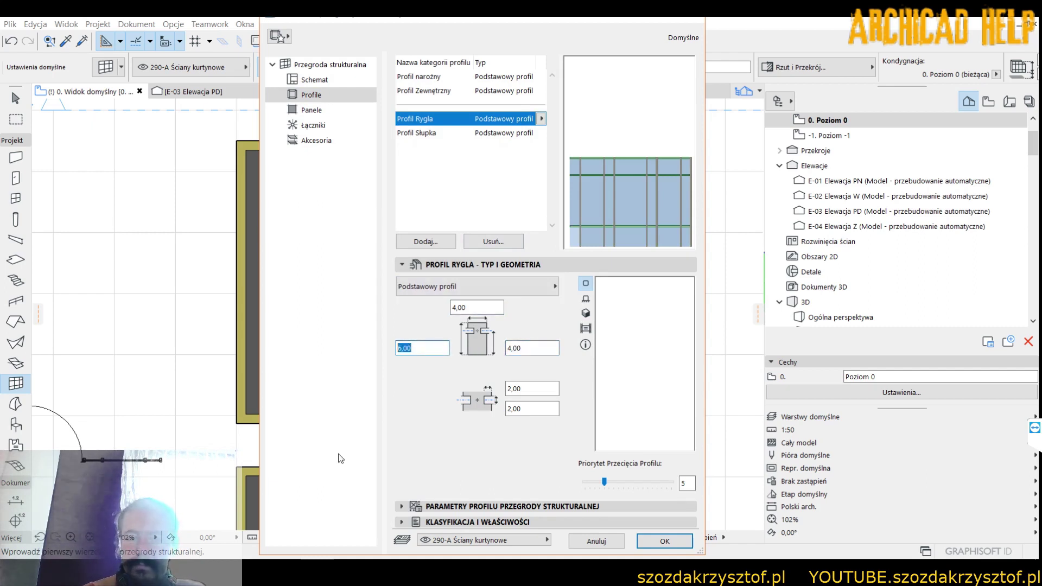
Try Profil 22, Modularny 22, przekątny 22 and złożony półstrukturalny 22, then revert to Basic Profile
{"action": "left_click", "coordinate": [474, 287]}
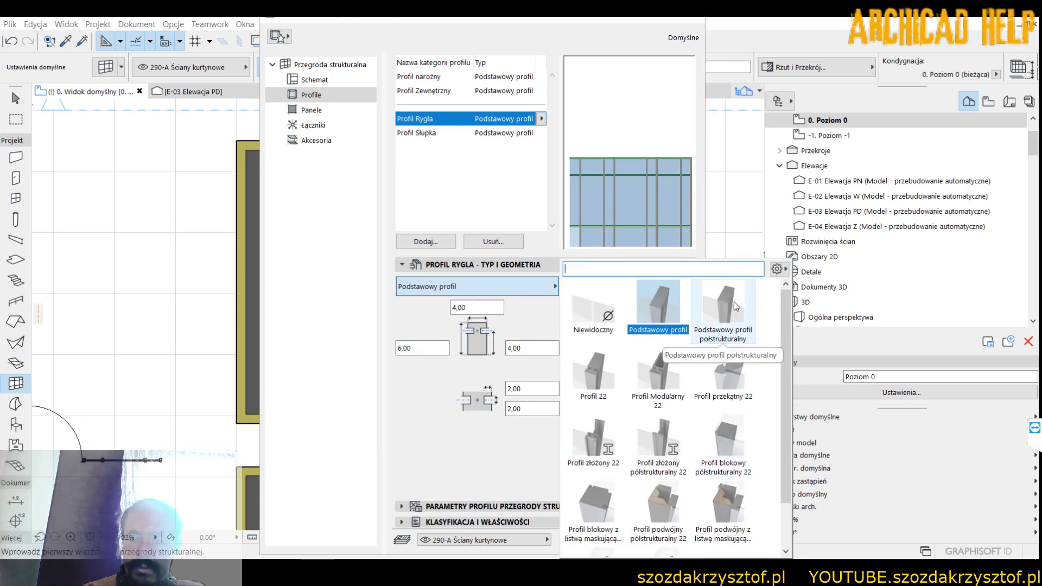
{"action": "left_click", "coordinate": [593, 374]}
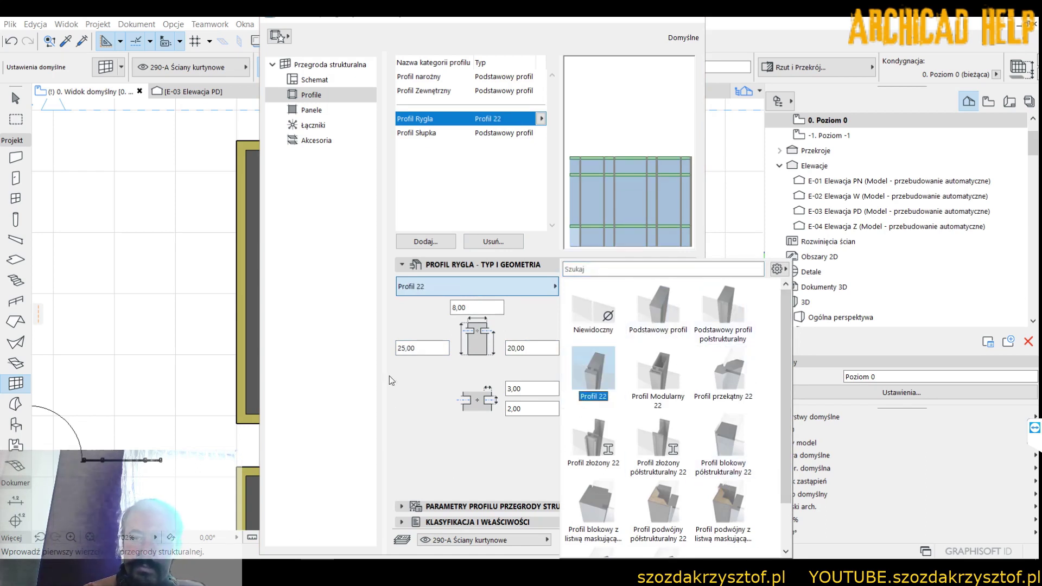
{"action": "left_click", "coordinate": [658, 375]}
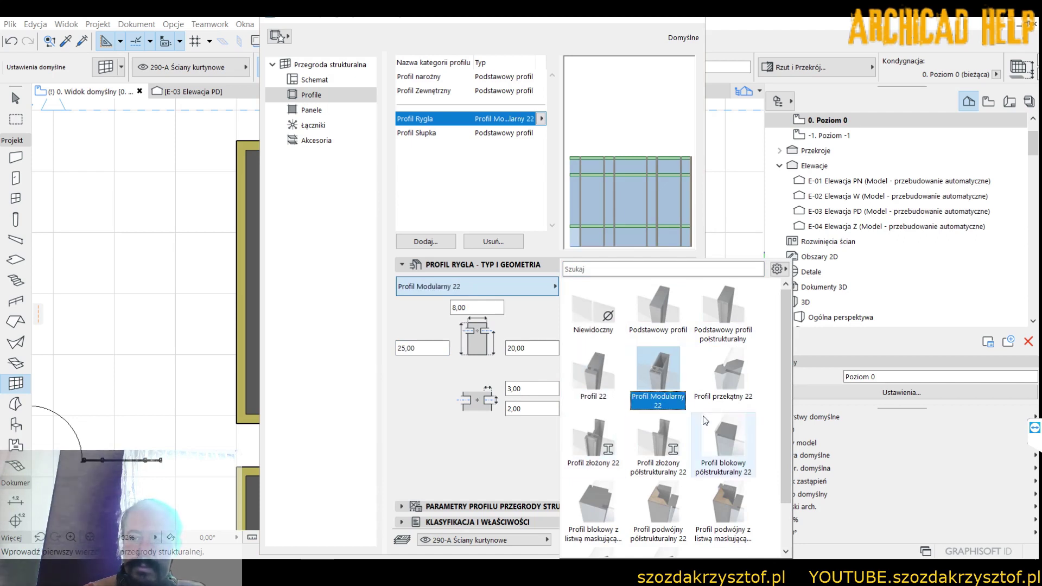
{"action": "left_click", "coordinate": [728, 375]}
{"action": "left_click", "coordinate": [658, 443]}
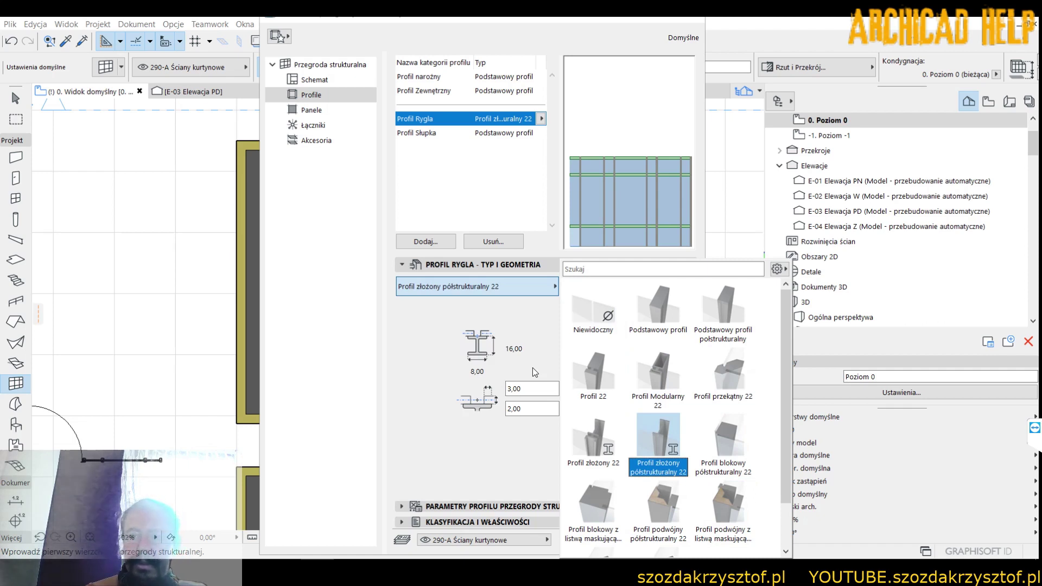
{"action": "left_click", "coordinate": [658, 310]}
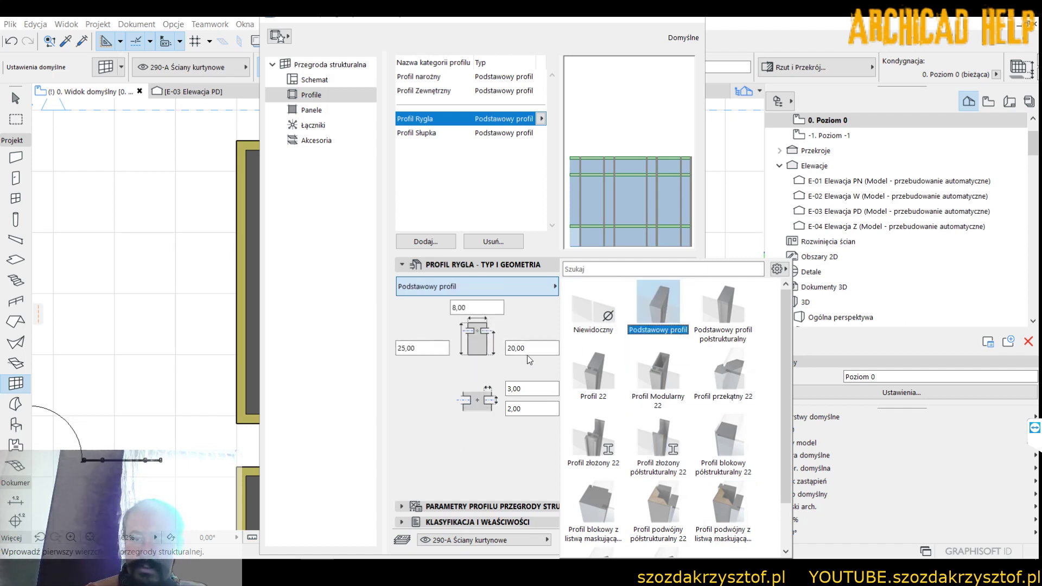
Set the transom profile to 4, 6, 6 with offsets 2 and 1
{"action": "left_click", "coordinate": [414, 137]}
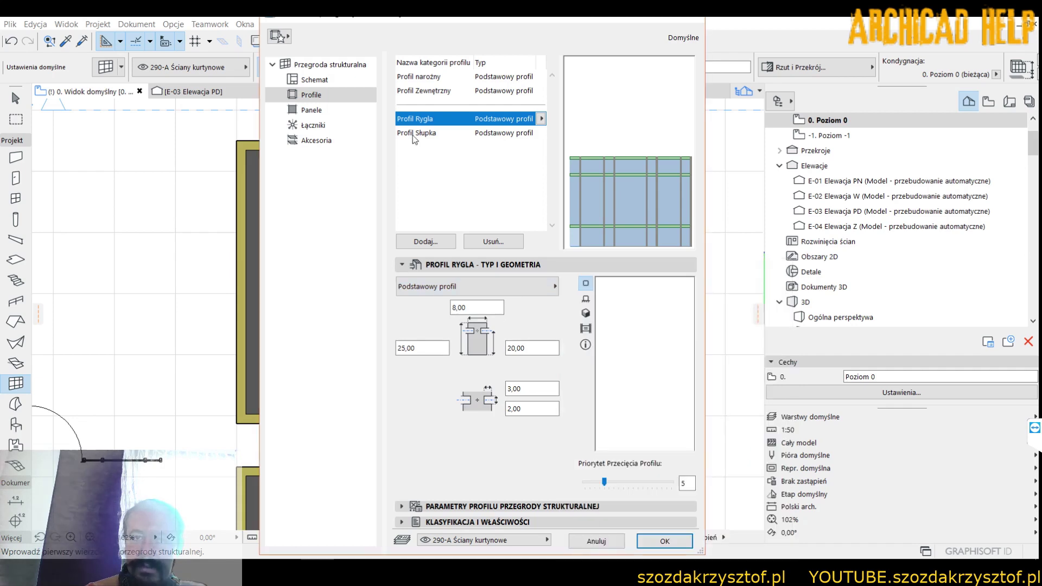
{"action": "left_click", "coordinate": [435, 91]}
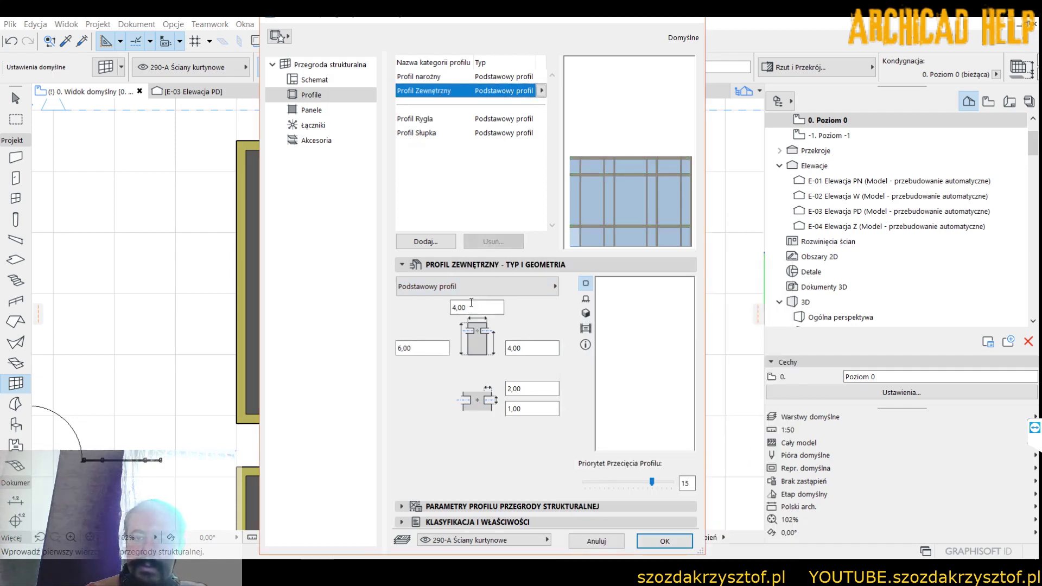
{"action": "left_click", "coordinate": [425, 120]}
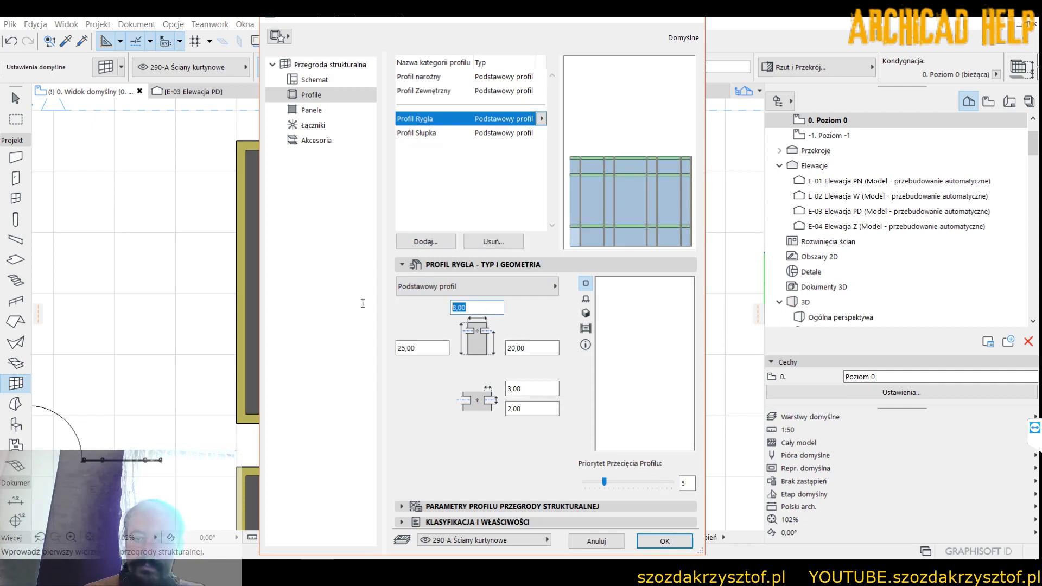
{"action": "type", "text": "6"}
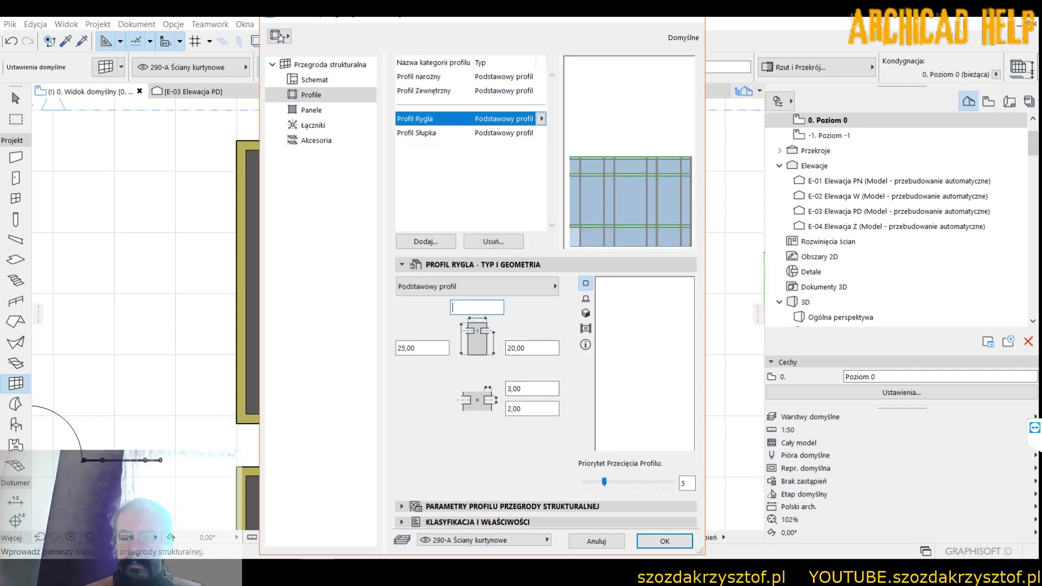
{"action": "left_click", "coordinate": [426, 352]}
{"action": "type", "text": "4"}
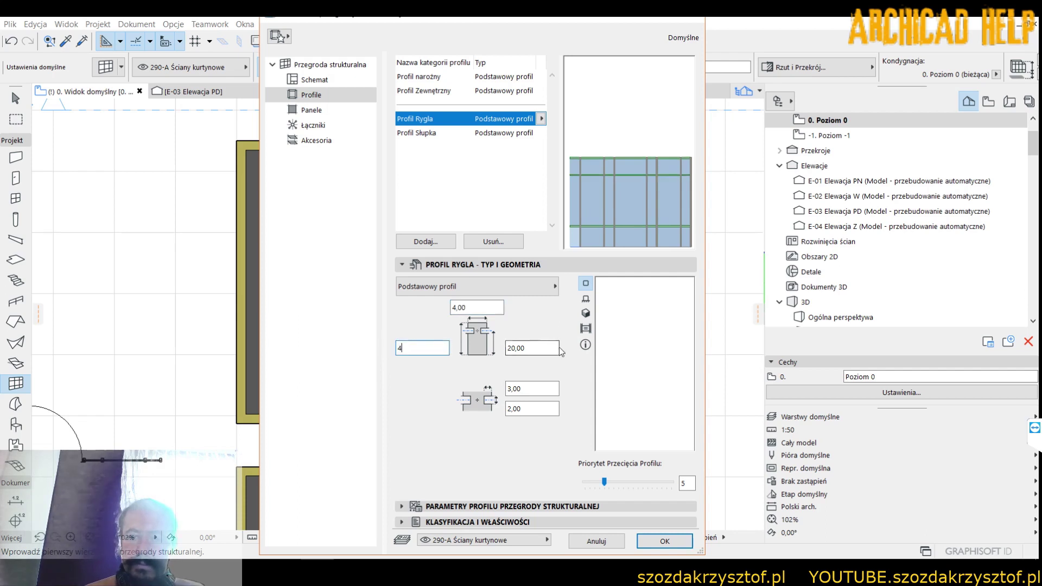
{"action": "left_click", "coordinate": [532, 348]}
{"action": "type", "text": "6"}
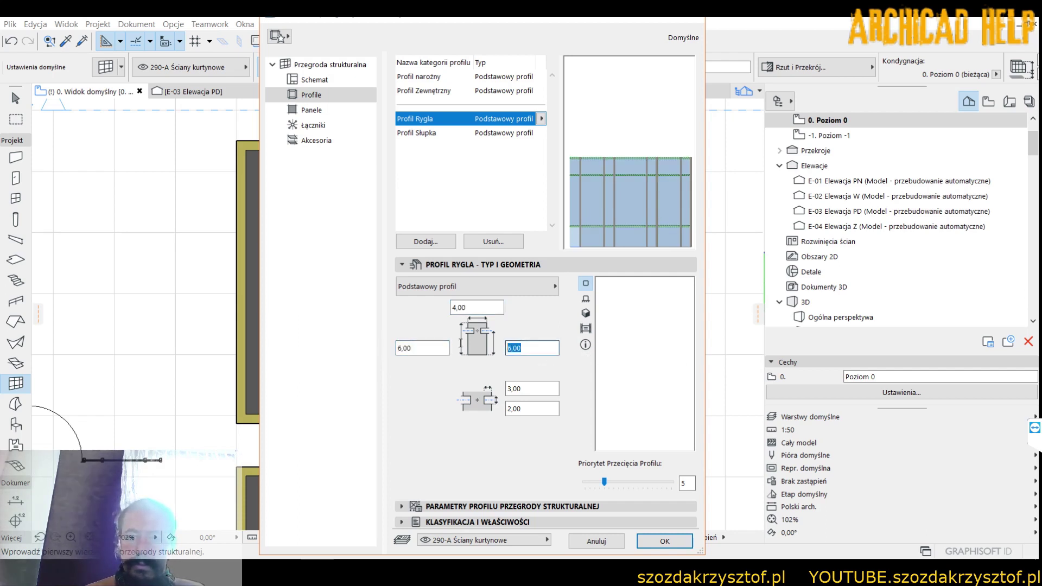
{"action": "left_click", "coordinate": [526, 388]}
{"action": "type", "text": "2"}
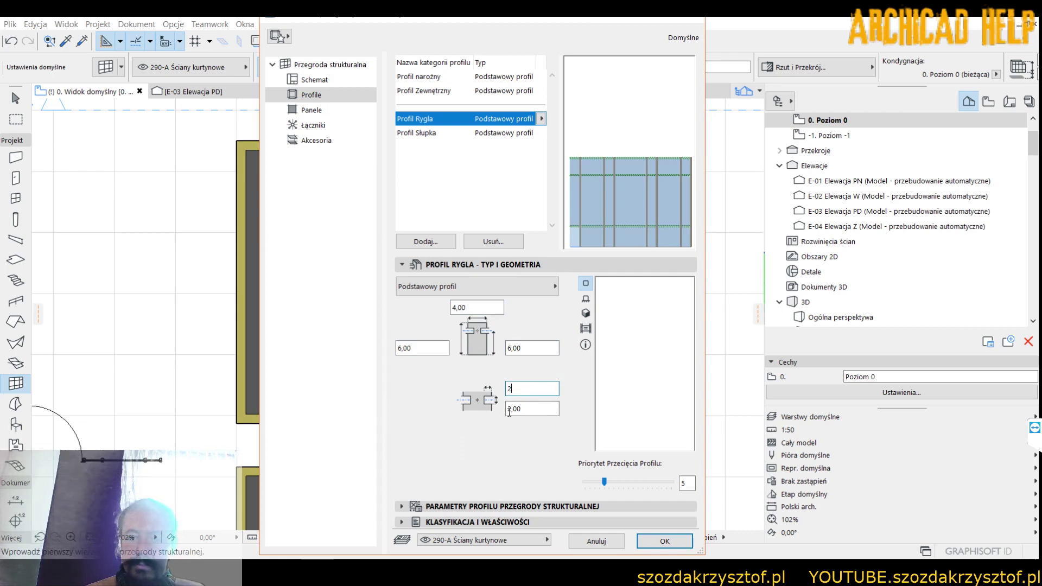
{"action": "type", "text": "1"}
{"action": "key", "text": "Return"}
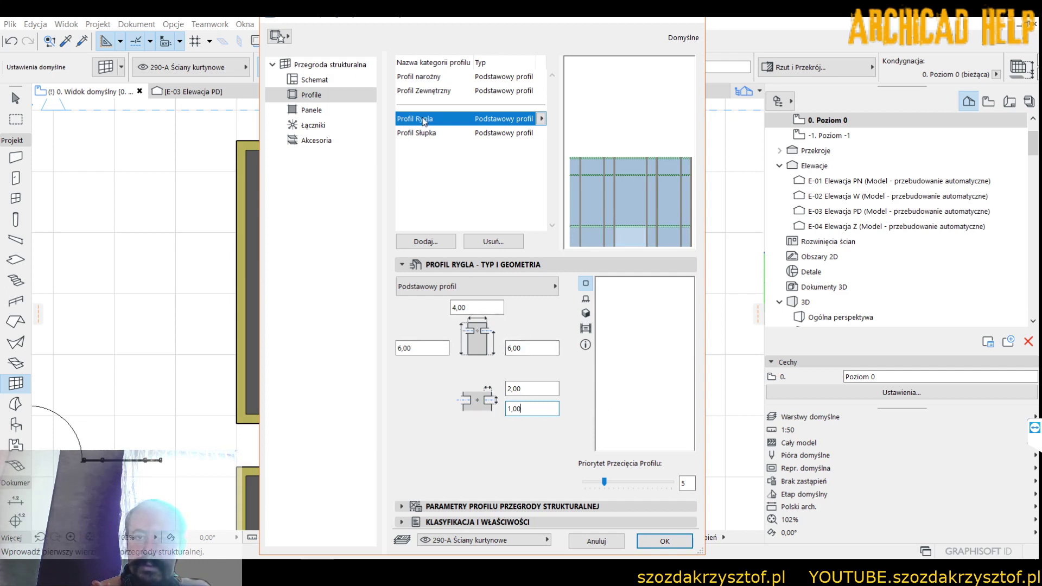
Compare the mullion and boundary profiles with the transom and recheck its right width
{"action": "left_click", "coordinate": [428, 134]}
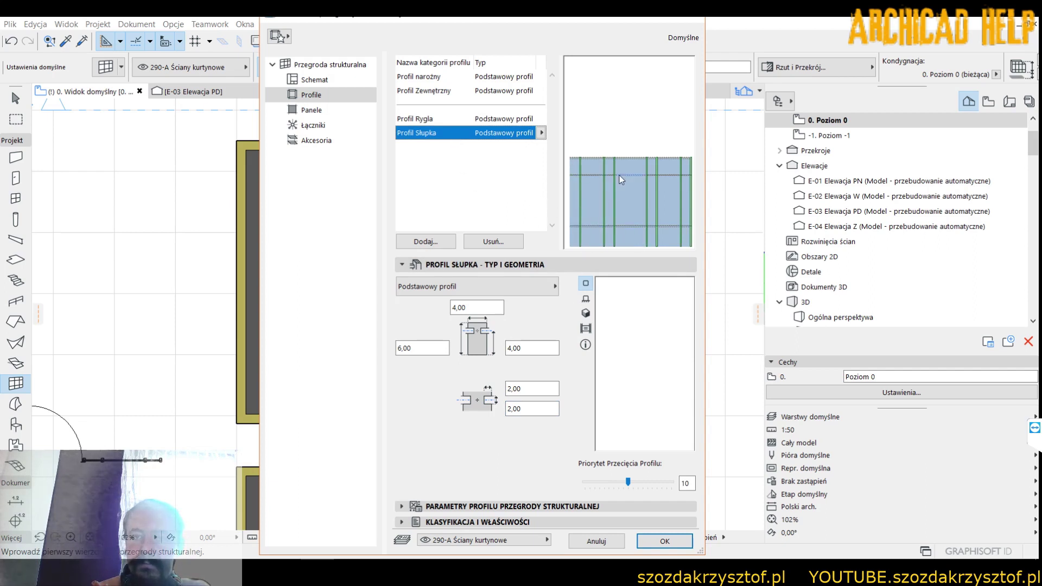
{"action": "left_click", "coordinate": [414, 119]}
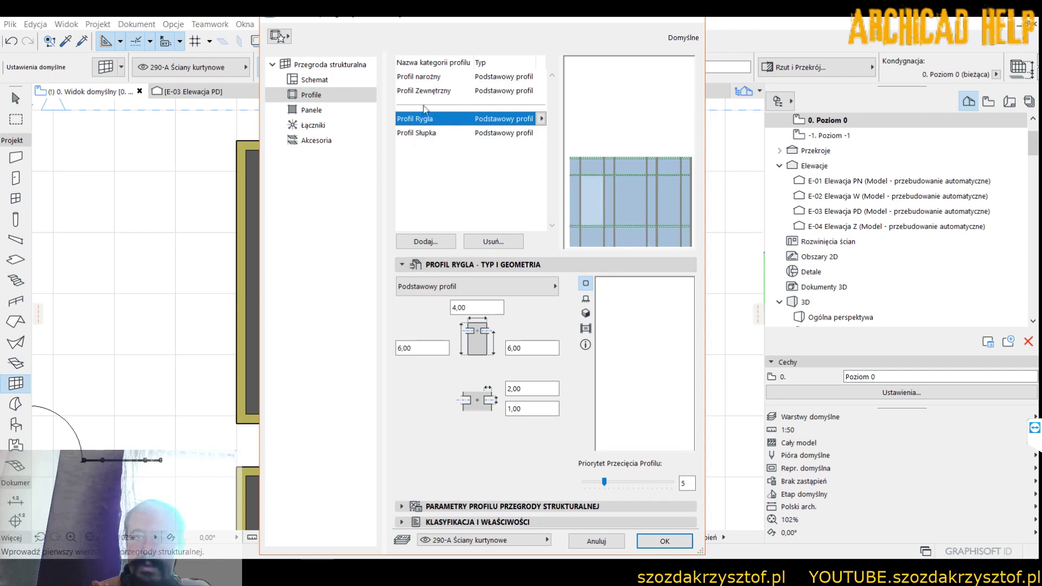
{"action": "left_click", "coordinate": [426, 91]}
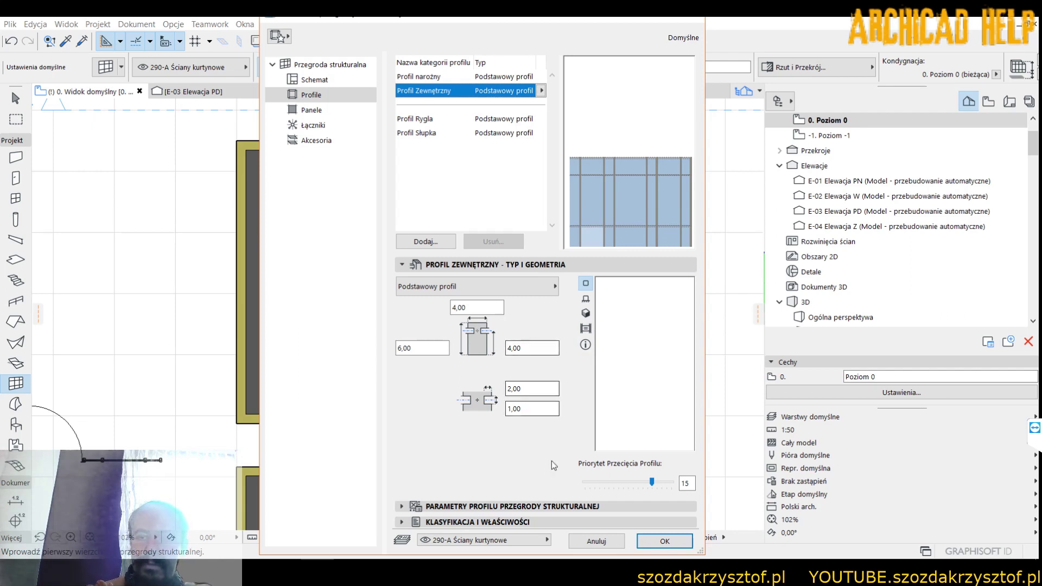
{"action": "left_click", "coordinate": [420, 119]}
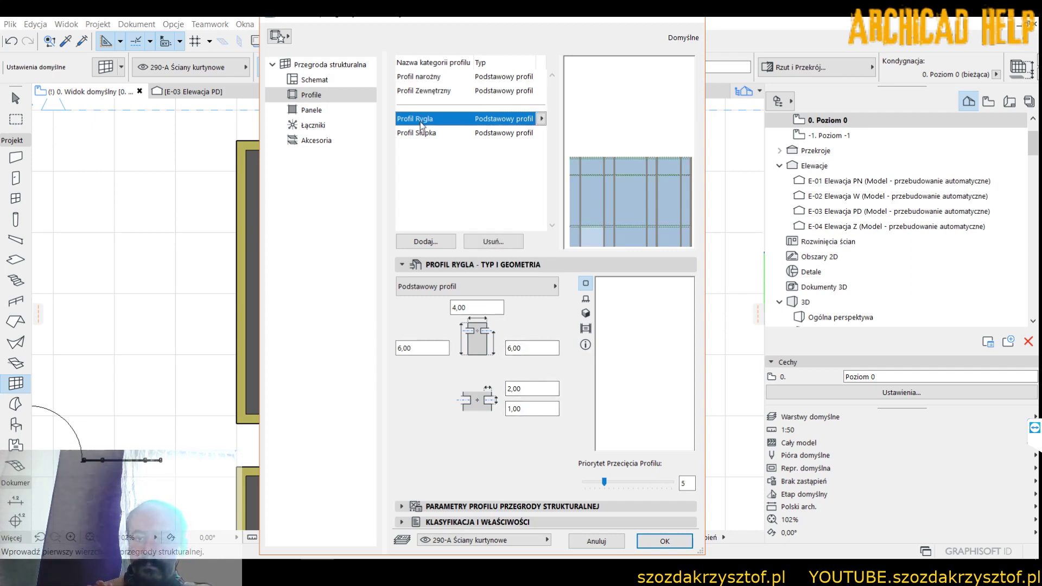
{"action": "left_click", "coordinate": [420, 133]}
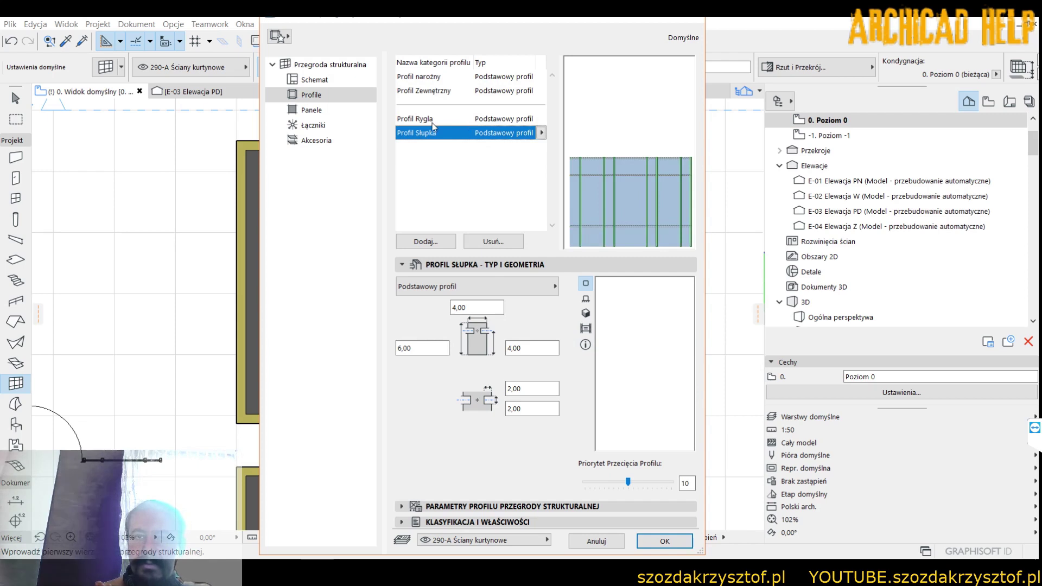
{"action": "left_click", "coordinate": [436, 119]}
{"action": "left_click", "coordinate": [531, 348]}
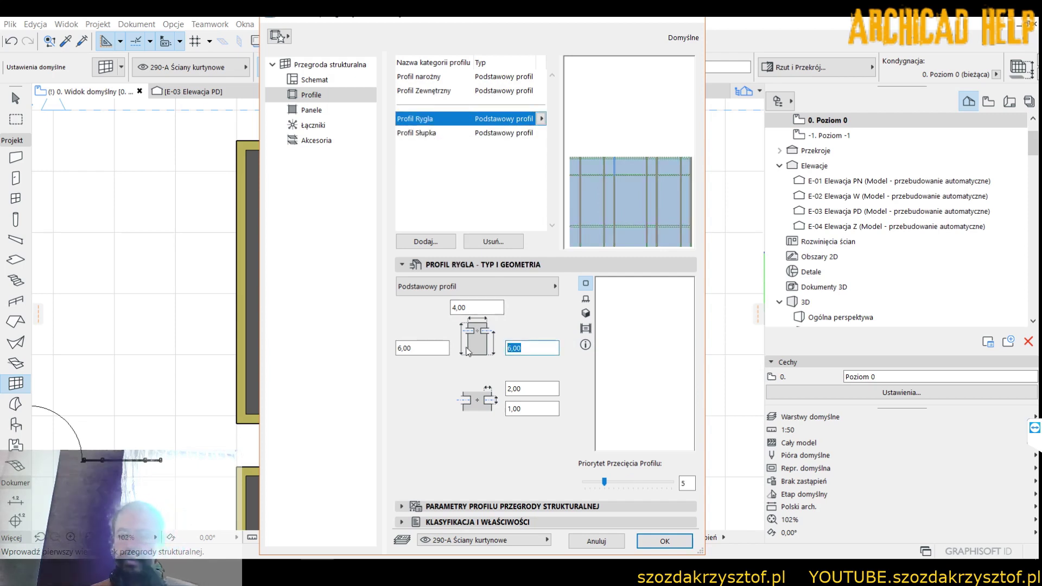
{"action": "type", "text": "6"}
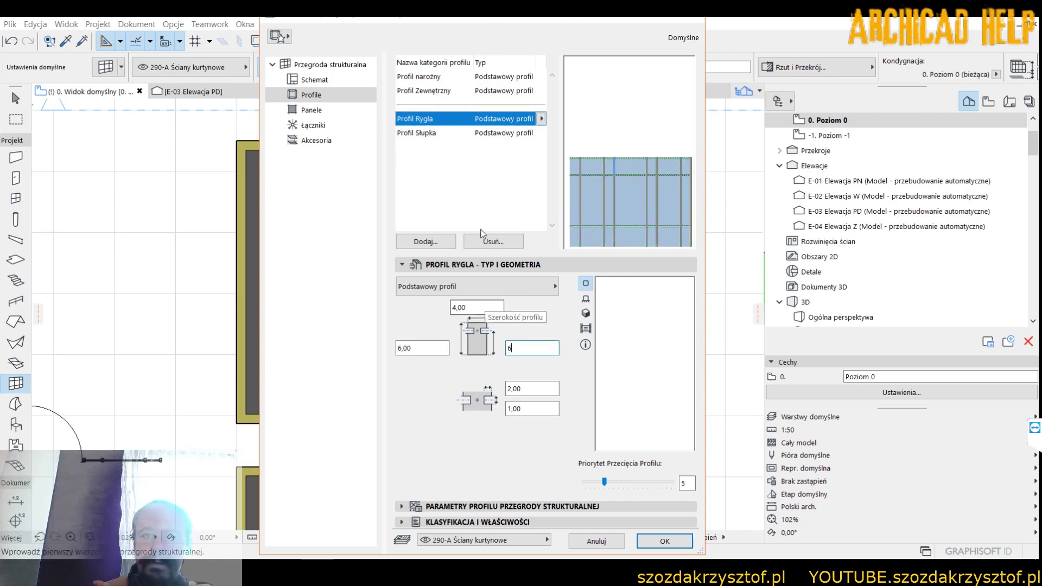
{"action": "left_click", "coordinate": [312, 110]}
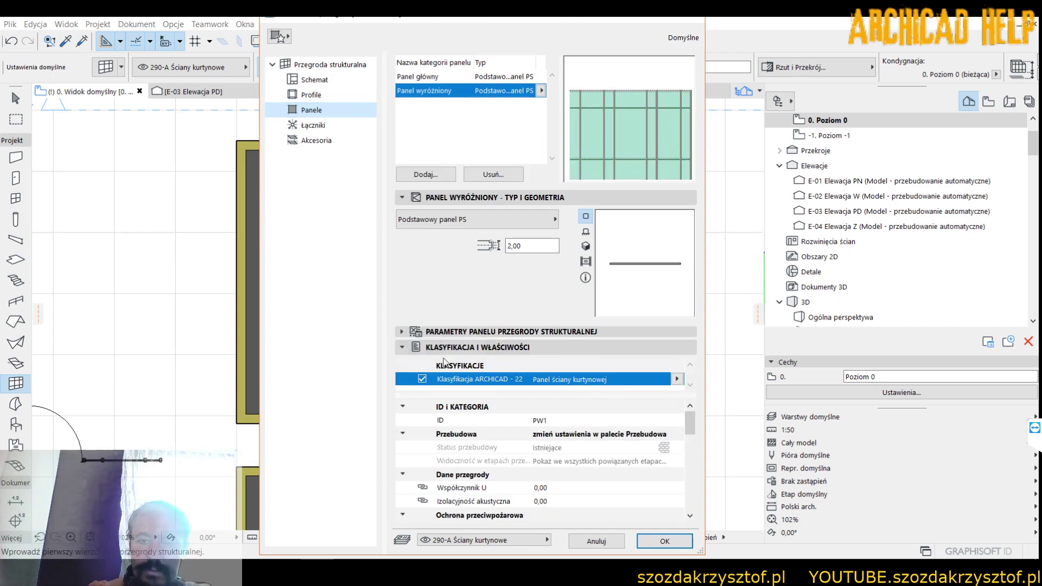
Expand Panel Parameters and check the Blue glass surface material
{"action": "left_click", "coordinate": [478, 347]}
{"action": "left_click", "coordinate": [495, 197]}
{"action": "left_click", "coordinate": [511, 214]}
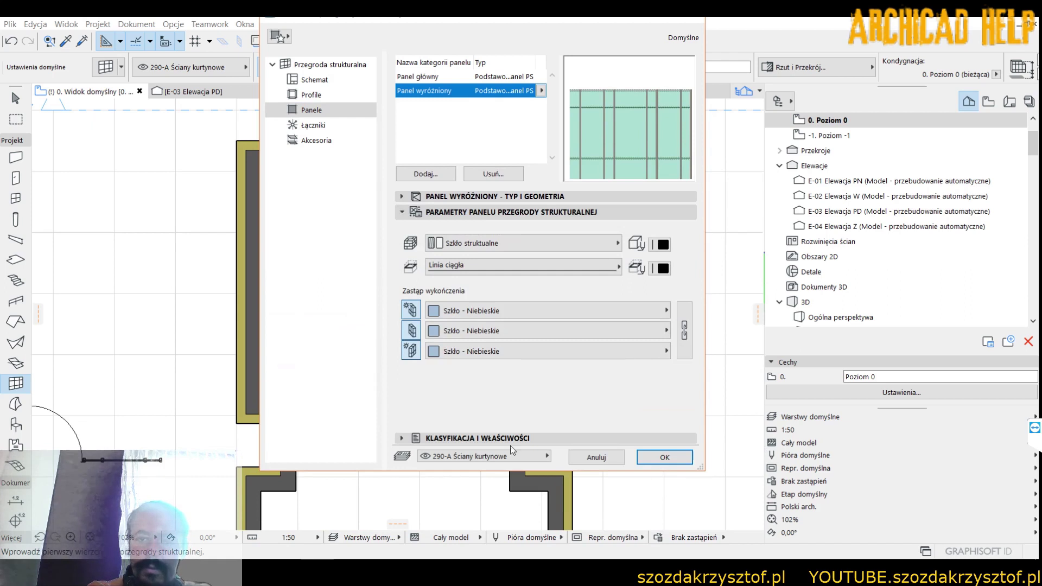
{"action": "left_click", "coordinate": [470, 313]}
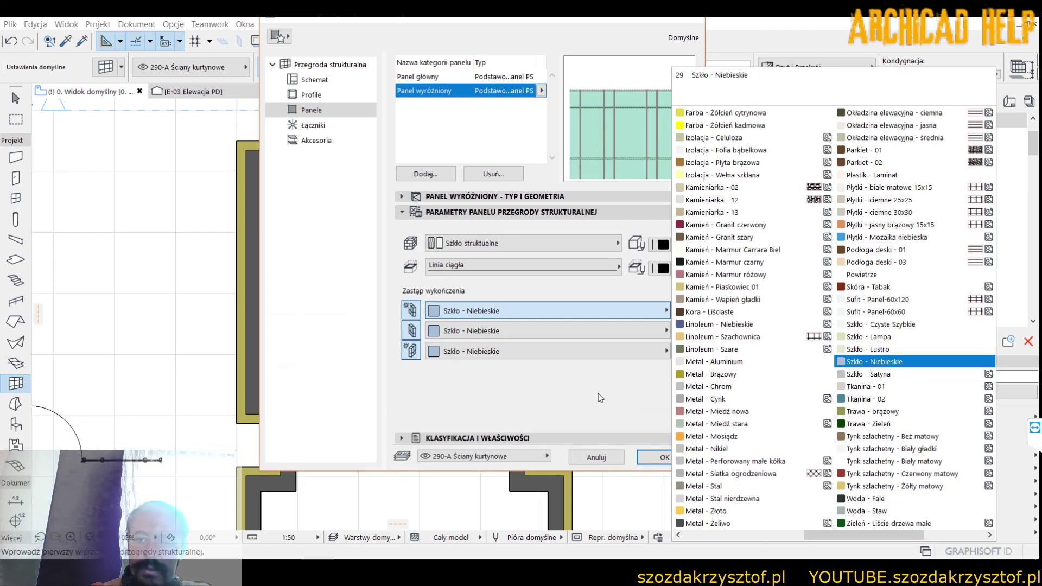
{"action": "left_click", "coordinate": [874, 361]}
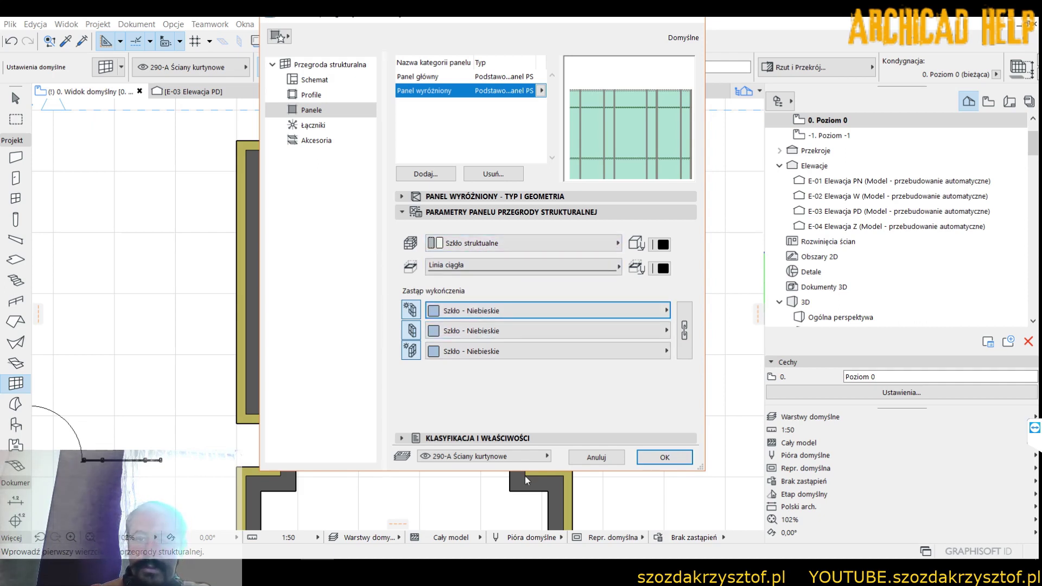
Turn off all three Override Surfaces buttons
{"action": "left_click", "coordinate": [411, 310]}
{"action": "left_click", "coordinate": [412, 330]}
{"action": "left_click", "coordinate": [411, 351]}
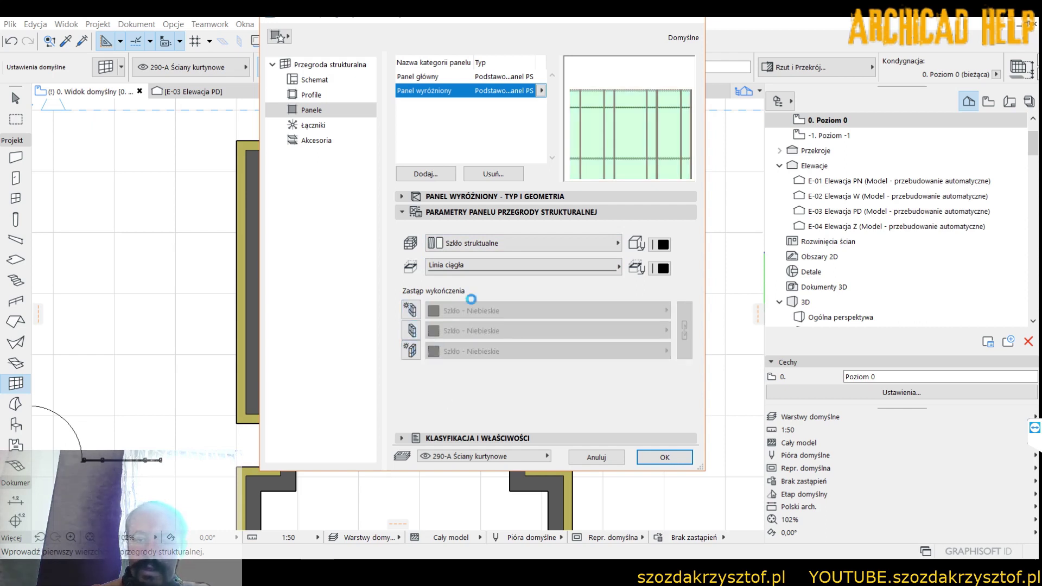
Draw the curtain wall from the left wall corner to the right wall, then show it in 3D
{"action": "left_click", "coordinate": [665, 457]}
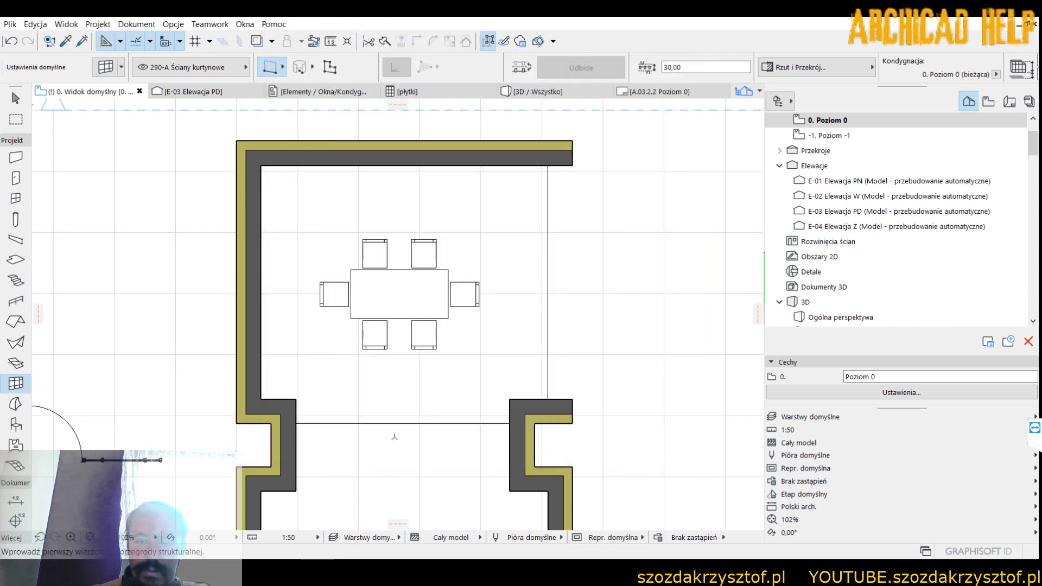
{"action": "left_click", "coordinate": [295, 423]}
{"action": "scroll", "coordinate": [562, 455], "scroll_direction": "up", "scroll_amount": 3}
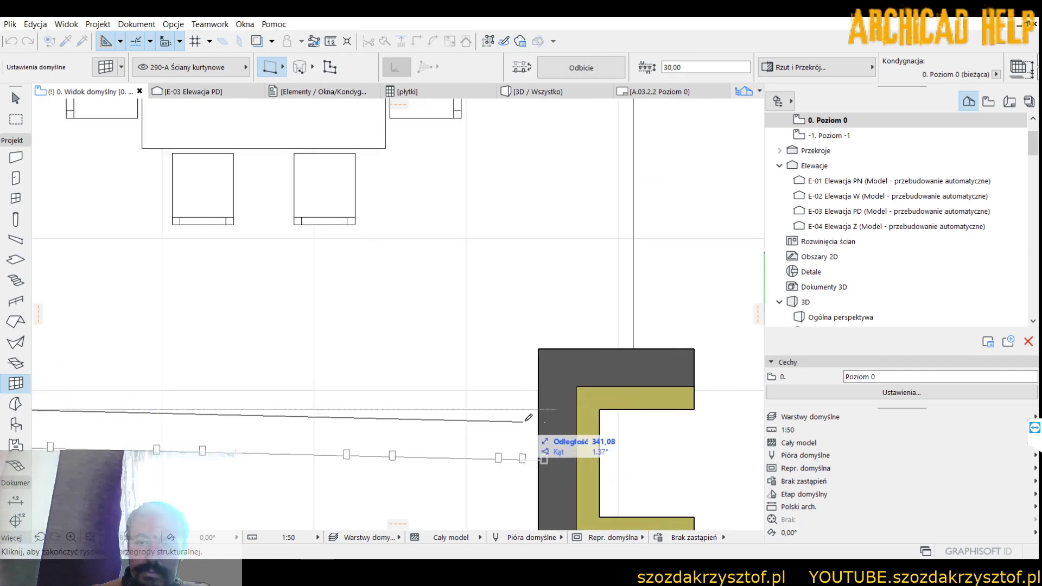
{"action": "left_click", "coordinate": [543, 407]}
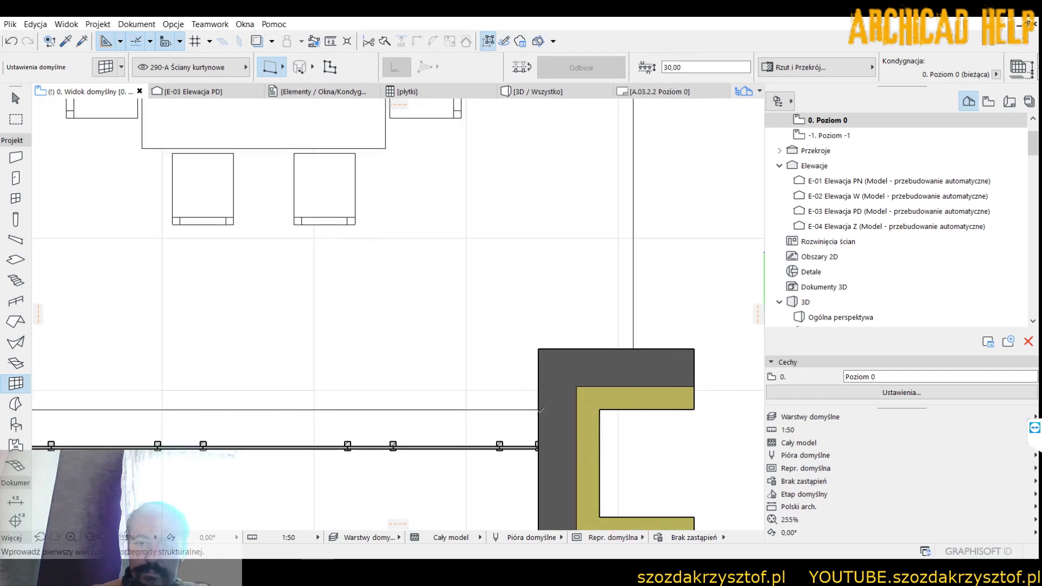
{"action": "scroll", "coordinate": [570, 392], "scroll_direction": "down", "scroll_amount": 3}
{"action": "middle_click_drag", "start_coordinate": [604, 398], "coordinate": [538, 377]}
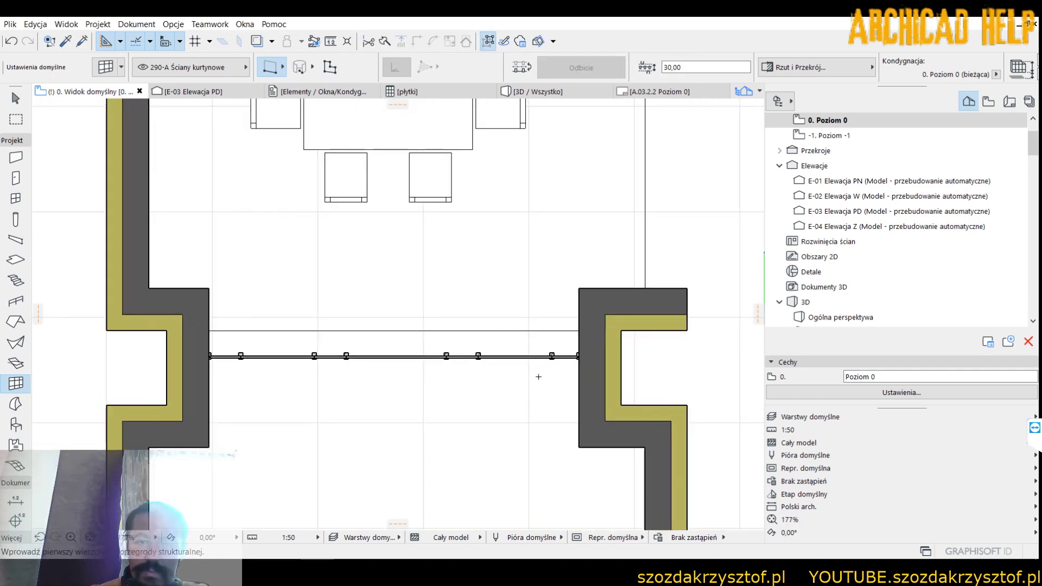
{"action": "right_click", "coordinate": [479, 222]}
{"action": "left_click", "coordinate": [579, 403]}
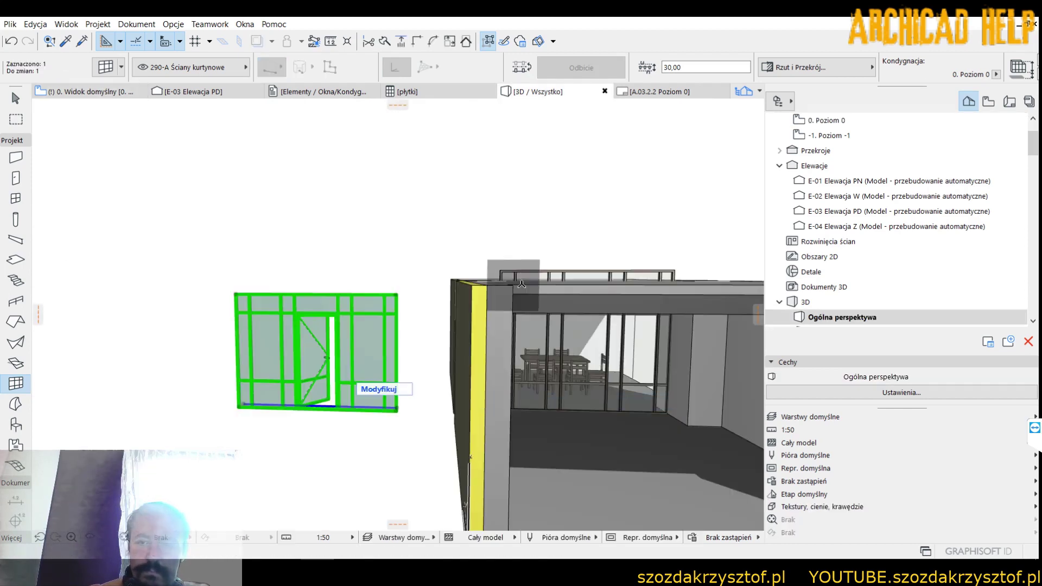
{"action": "scroll", "coordinate": [578, 342], "scroll_direction": "up", "scroll_amount": 5}
{"action": "scroll", "coordinate": [571, 326], "scroll_direction": "up", "scroll_amount": 5}
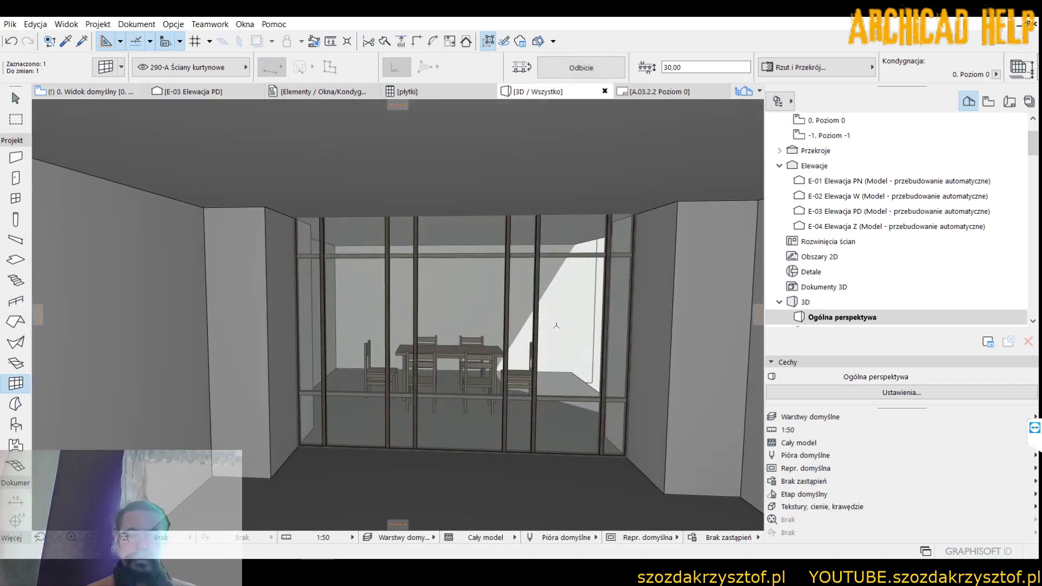
{"action": "middle_click_drag", "start_coordinate": [568, 324], "coordinate": [700, 244]}
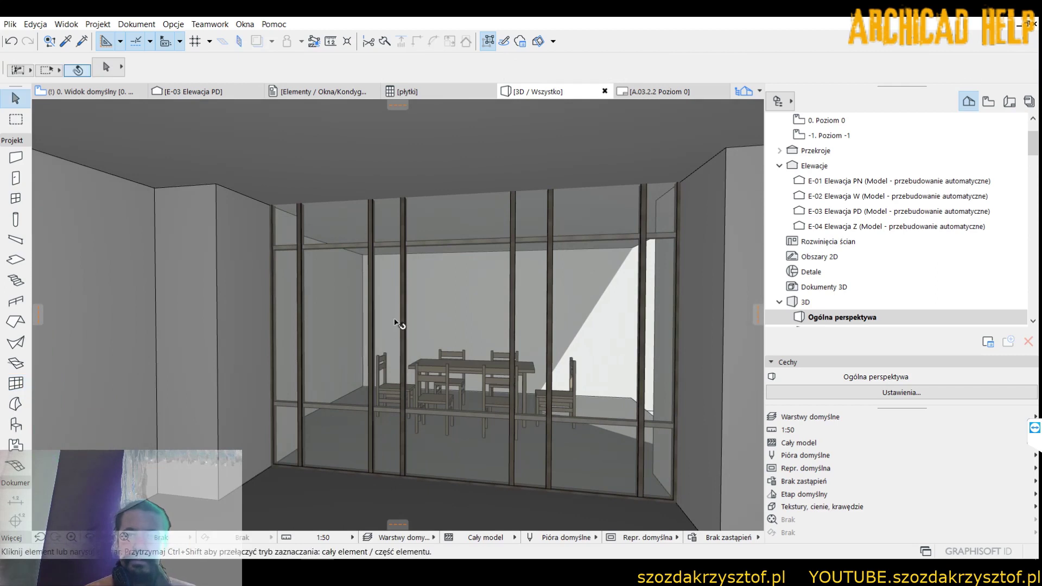
{"action": "left_click", "coordinate": [425, 316]}
{"action": "middle_click_drag", "start_coordinate": [425, 316], "coordinate": [407, 309], "text": "shift"}
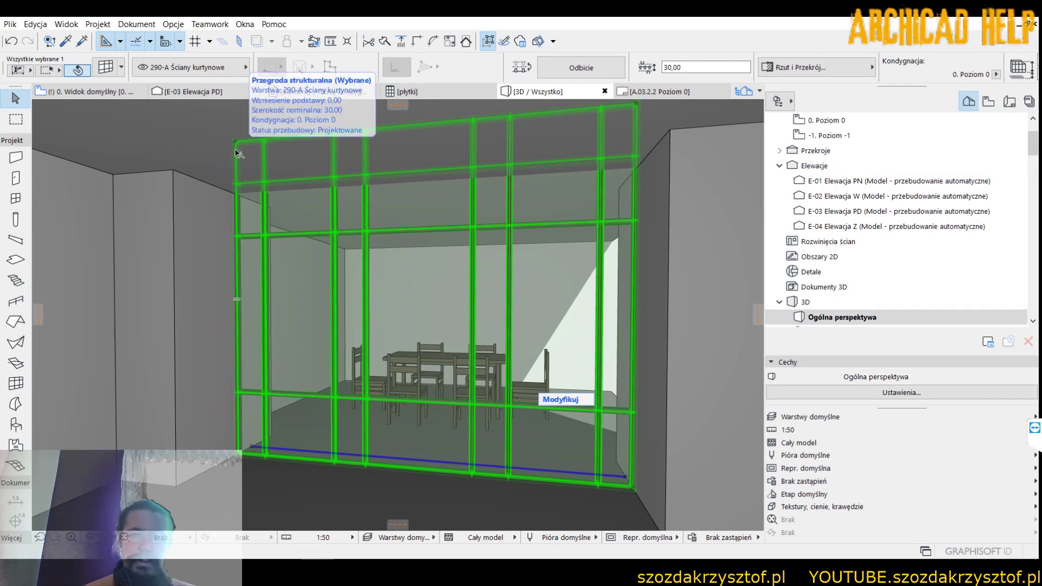
Edit the selected curtain wall's 300 height in Geometry and Positioning and apply it
{"action": "left_click", "coordinate": [108, 67]}
{"action": "left_click", "coordinate": [326, 66]}
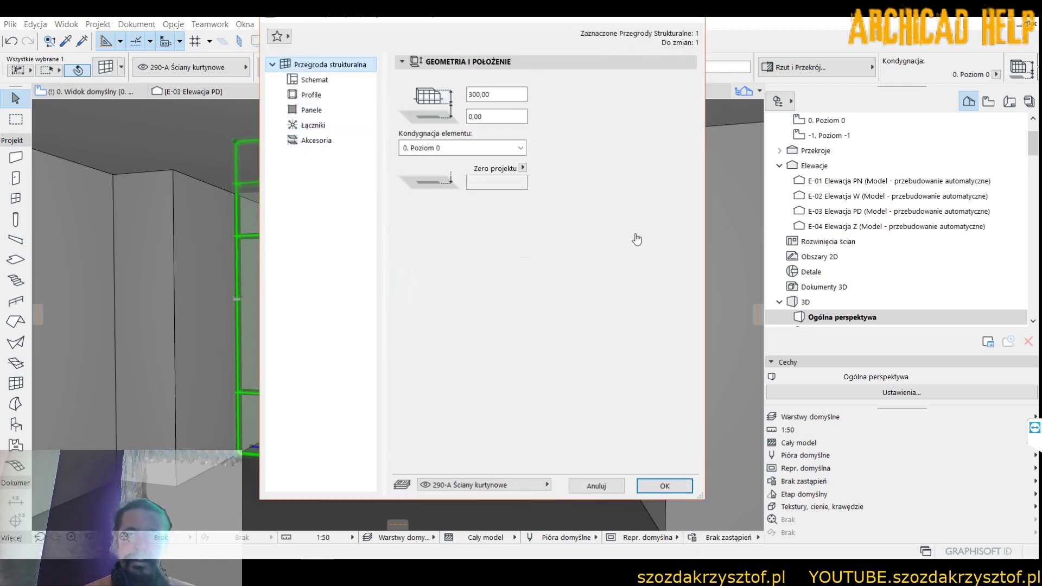
{"action": "double_click", "coordinate": [494, 94]}
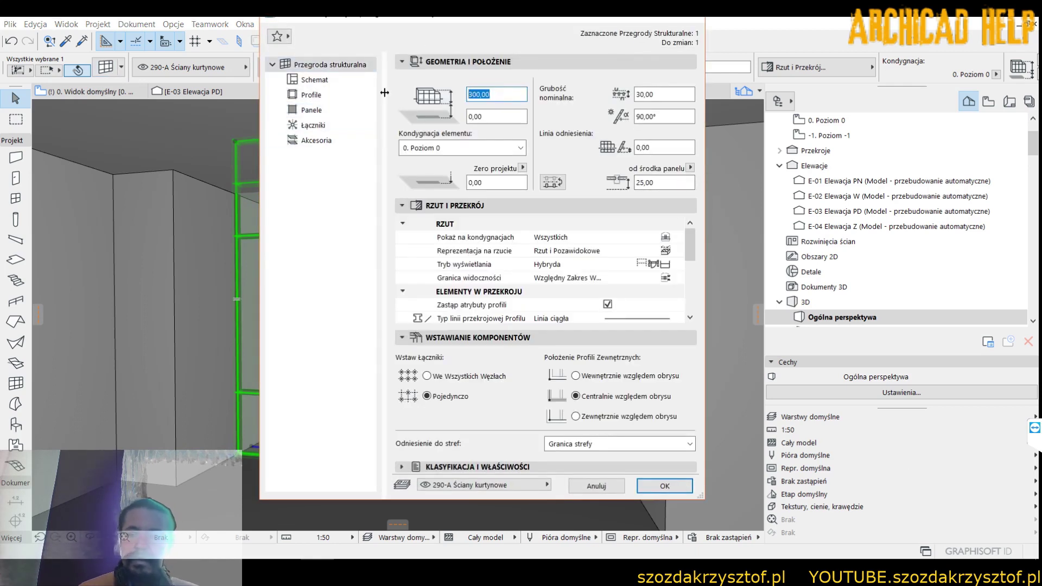
{"action": "type", "text": "250"}
{"action": "key", "text": "Return"}
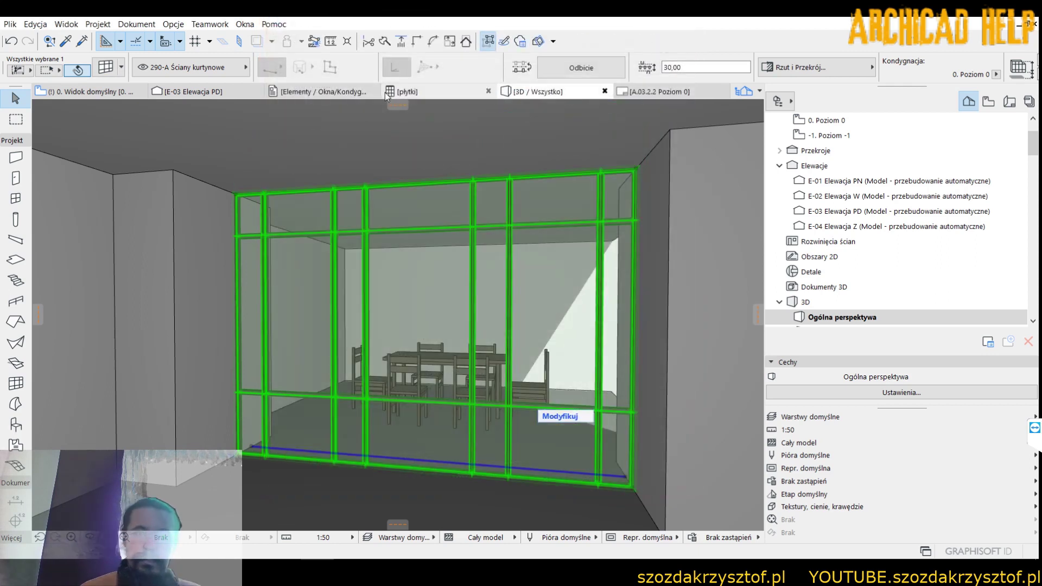
{"action": "key", "text": "Escape"}
{"action": "scroll", "coordinate": [419, 313], "scroll_direction": "up", "scroll_amount": 1}
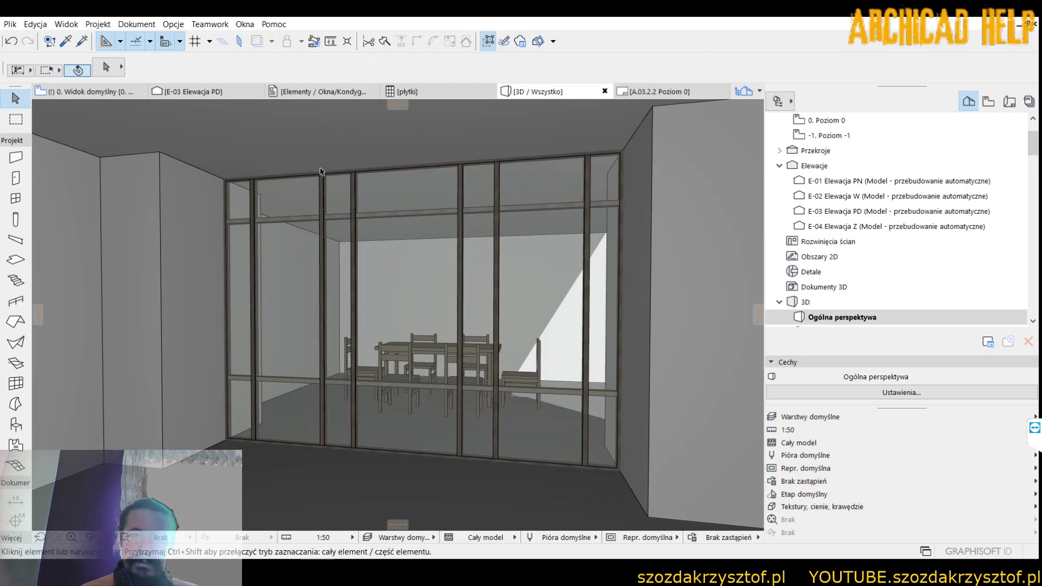
Select the curtain wall and override its transom profile finish with Metal - Żeliwo
{"action": "left_click", "coordinate": [288, 262]}
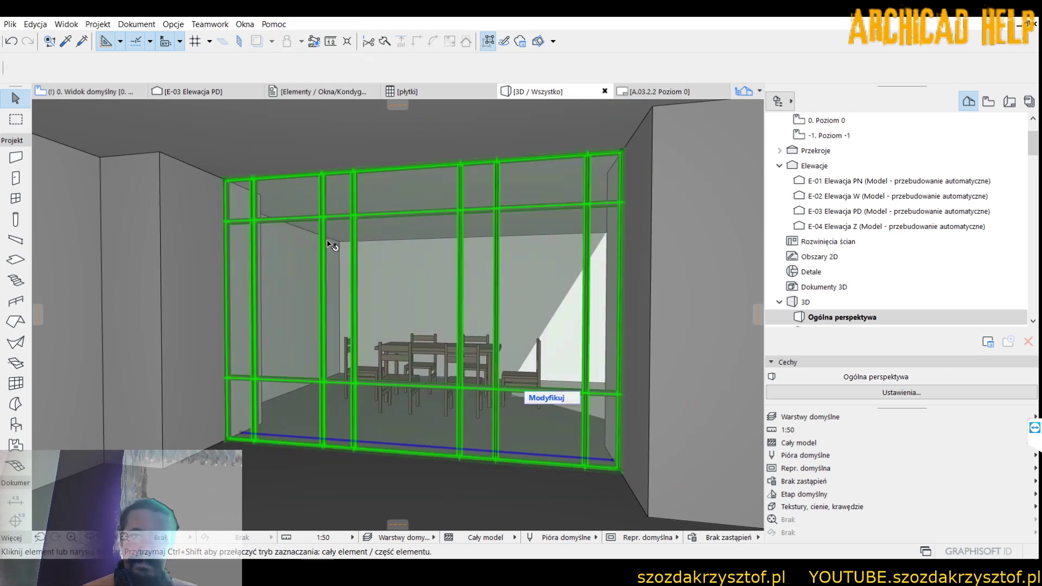
{"action": "key", "text": "ctrl+t"}
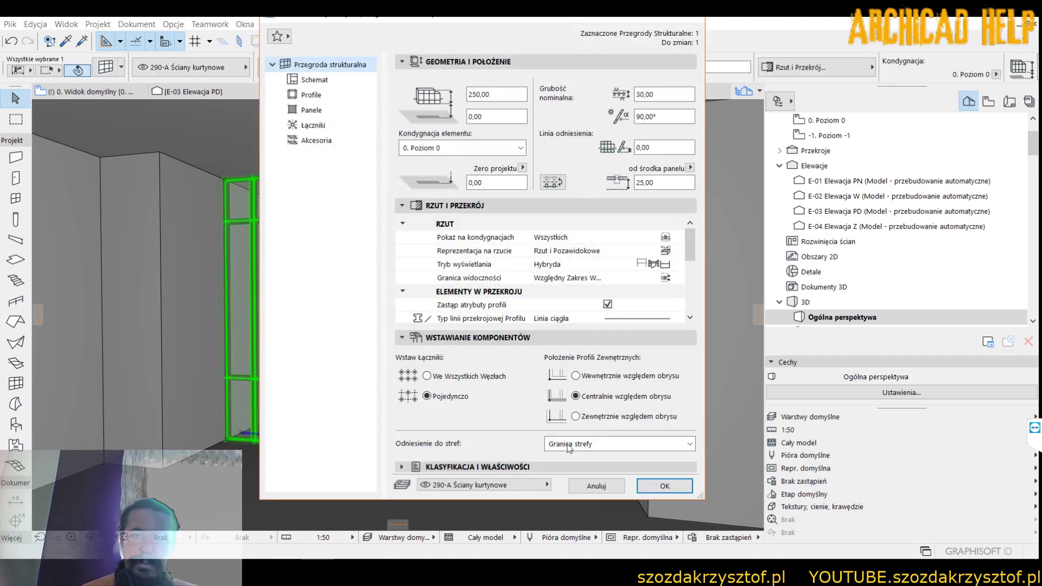
{"action": "left_click", "coordinate": [315, 79]}
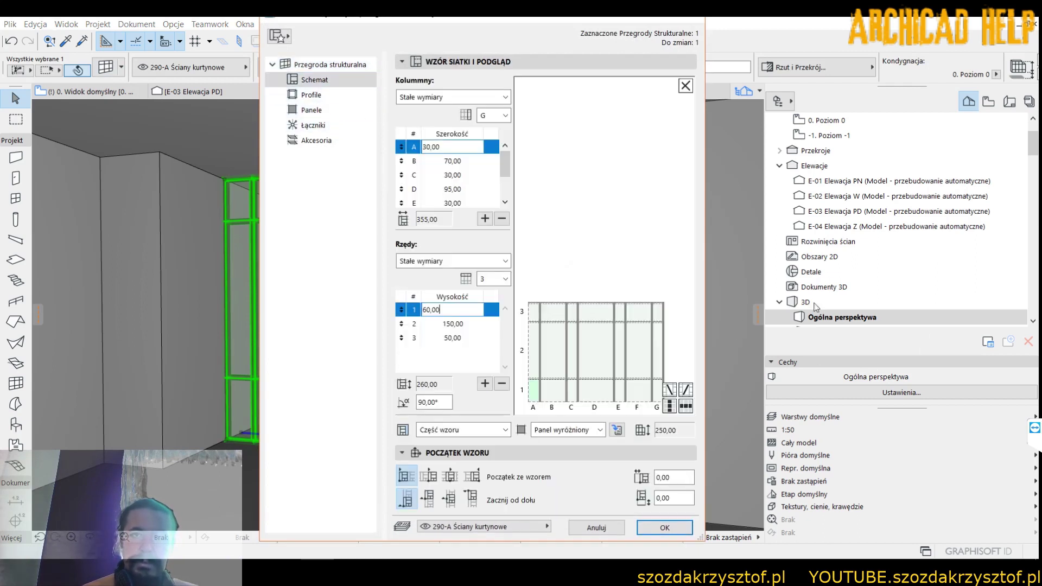
{"action": "left_click", "coordinate": [311, 94]}
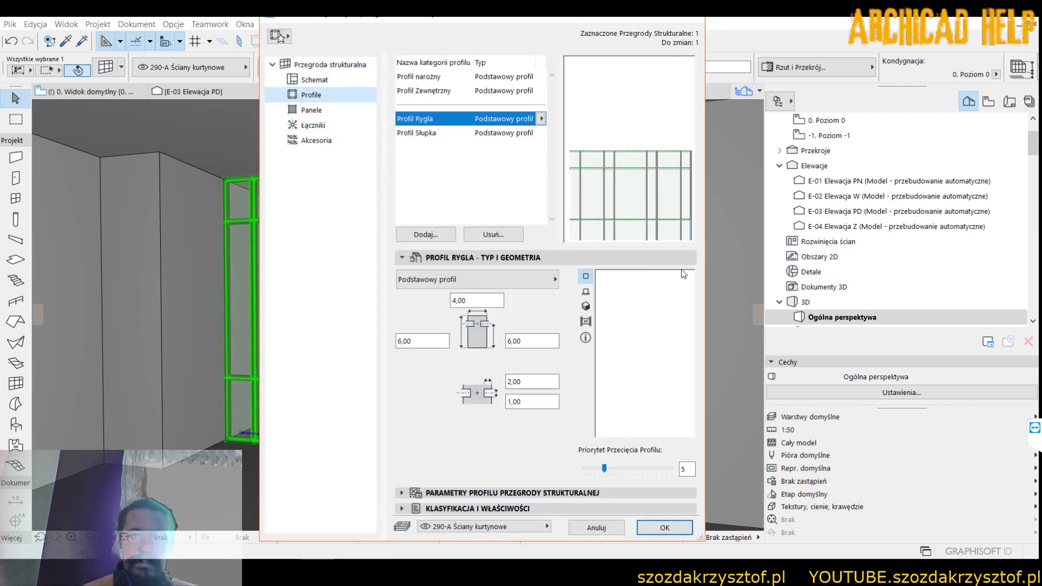
{"action": "left_click", "coordinate": [511, 493]}
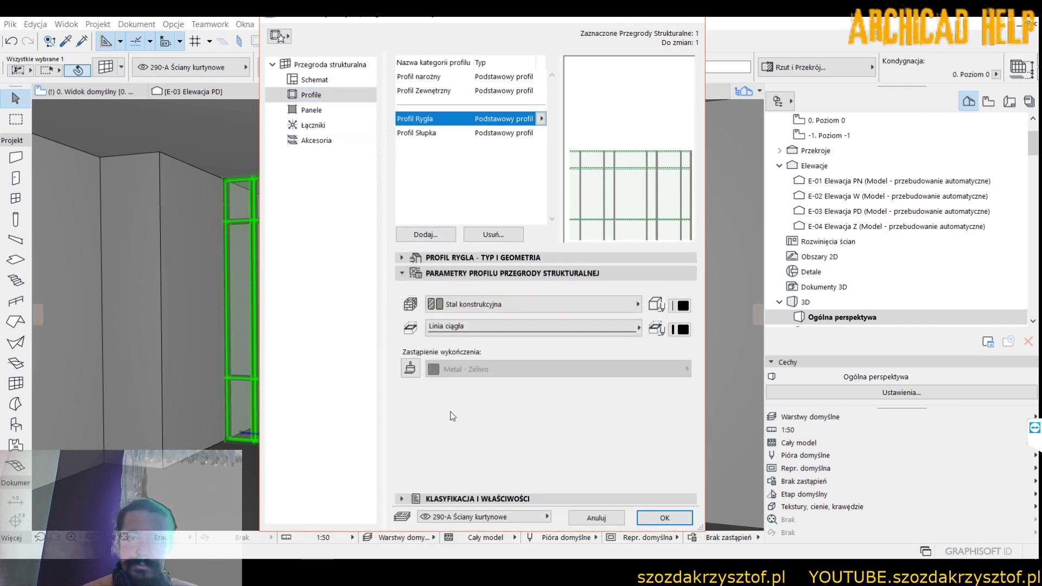
{"action": "left_click", "coordinate": [411, 369]}
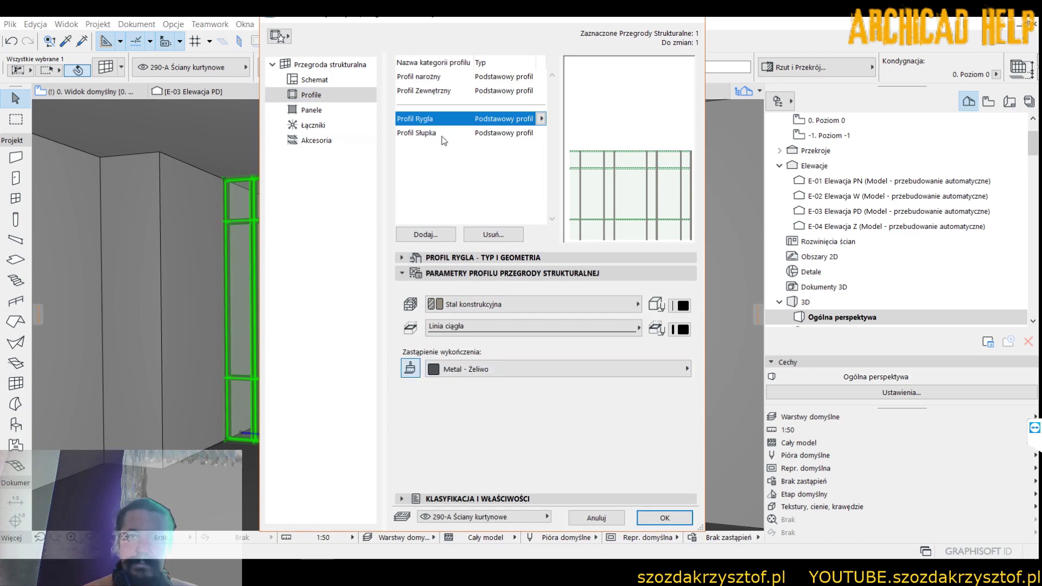
Apply the same Metal - Żeliwo finish override to the mullion and outer profiles
{"action": "left_click", "coordinate": [416, 133]}
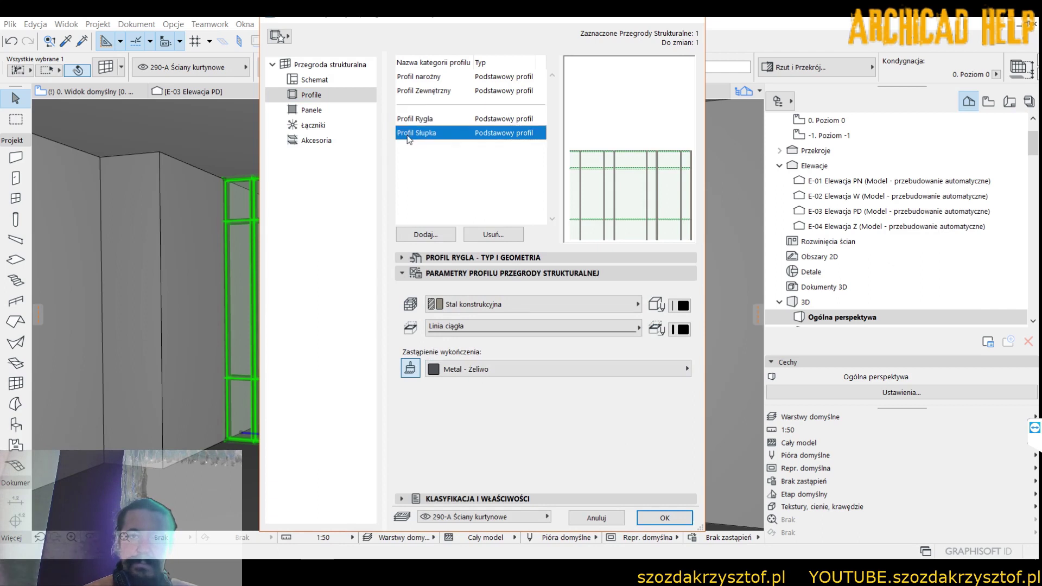
{"action": "left_click", "coordinate": [412, 369]}
{"action": "left_click", "coordinate": [423, 91]}
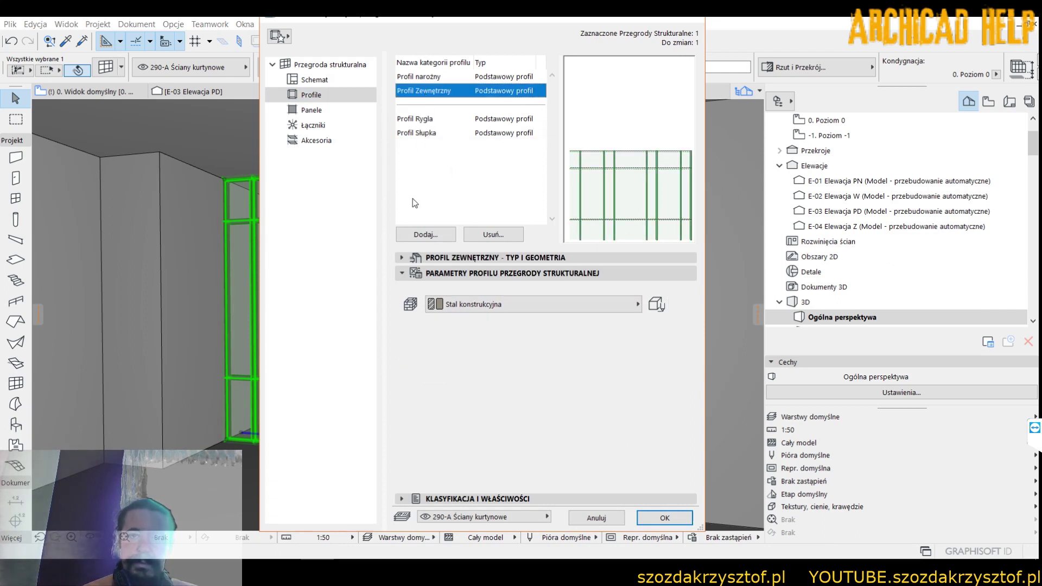
{"action": "left_click", "coordinate": [412, 369]}
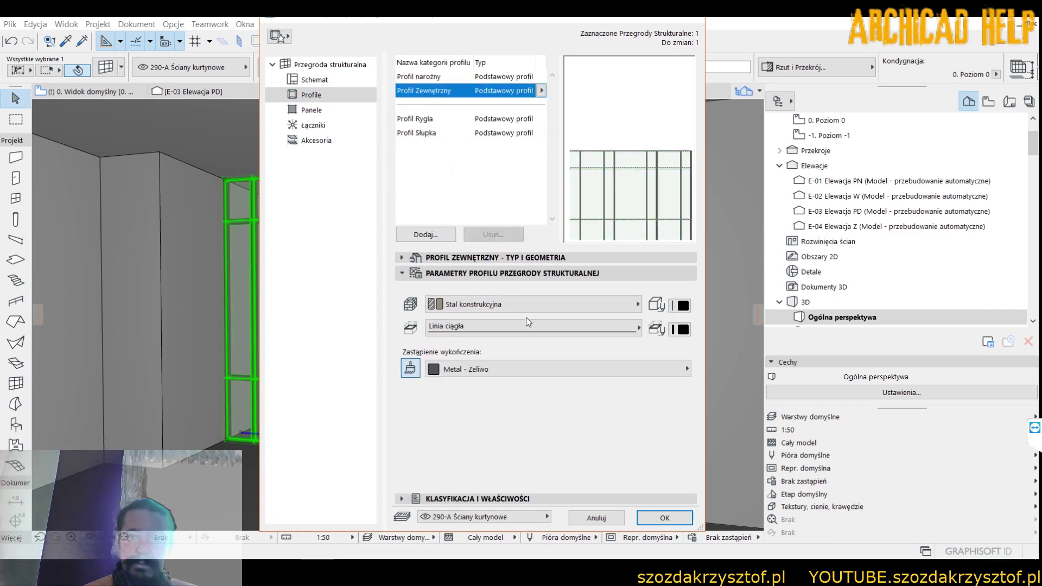
{"action": "left_click", "coordinate": [490, 371]}
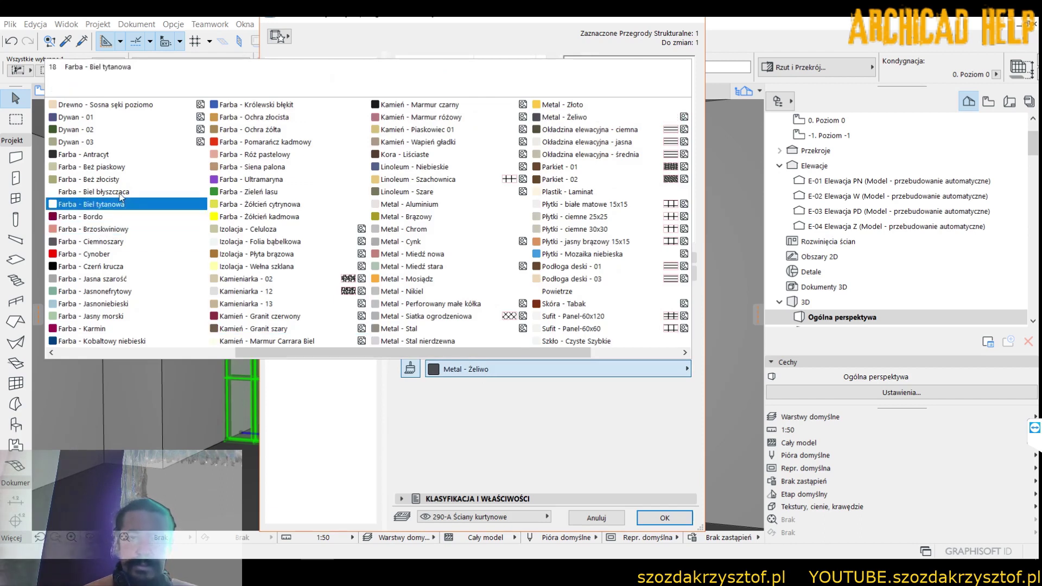
{"action": "left_click", "coordinate": [520, 448]}
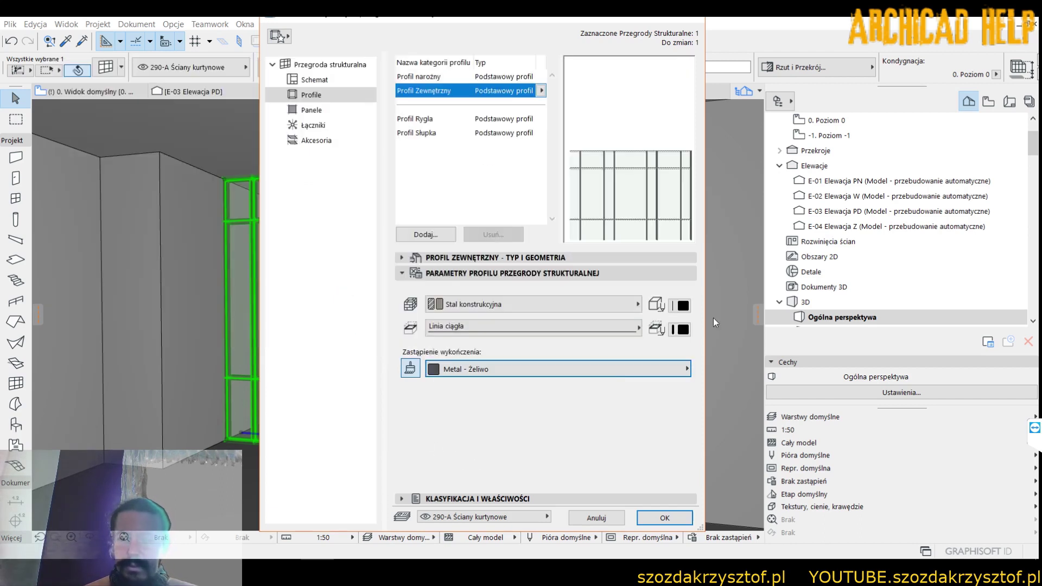
Review the corner profile and panel settings, confirm the changes, and deselect the wall
{"action": "left_click", "coordinate": [432, 77]}
{"action": "left_click", "coordinate": [311, 110]}
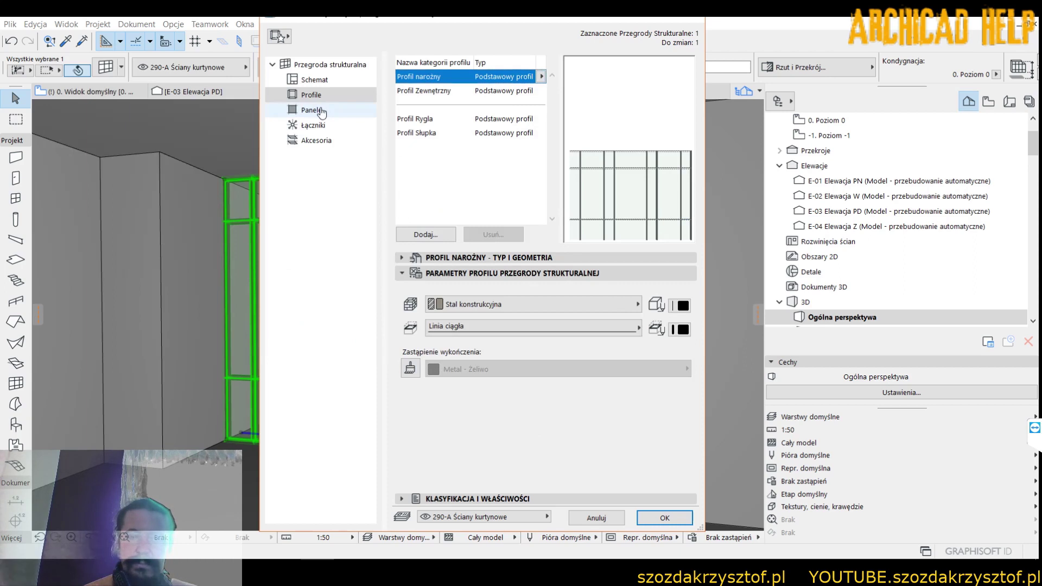
{"action": "left_click", "coordinate": [664, 519]}
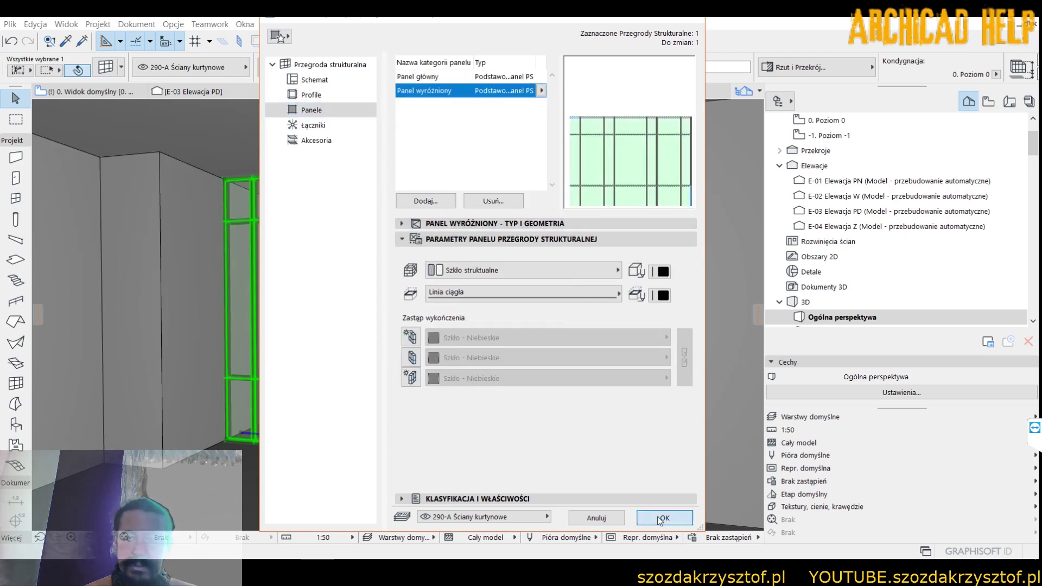
{"action": "left_click", "coordinate": [496, 422]}
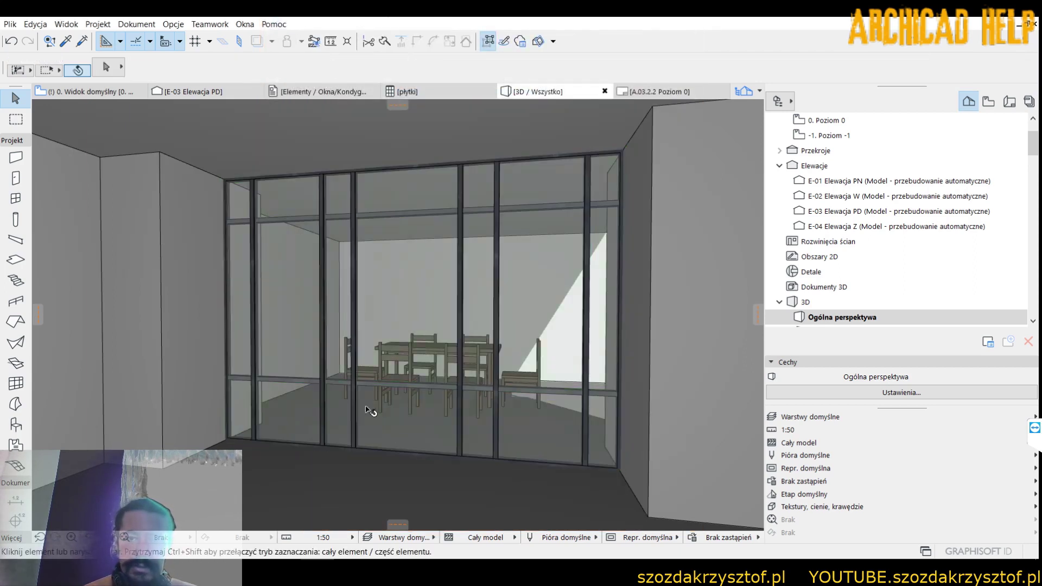
{"action": "scroll", "coordinate": [423, 350], "scroll_direction": "up", "scroll_amount": 2}
{"action": "scroll", "coordinate": [451, 359], "scroll_direction": "up", "scroll_amount": 3}
{"action": "scroll", "coordinate": [451, 359], "scroll_direction": "up", "scroll_amount": 1}
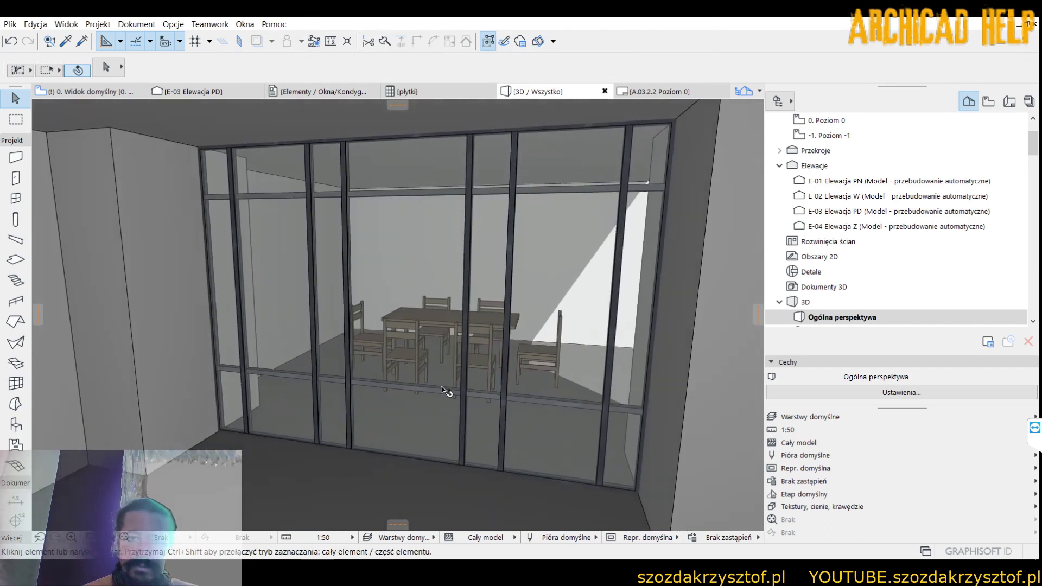
Reopen the curtain wall settings and give the transom profile the Farba - Czerń krucza finish
{"action": "left_click", "coordinate": [374, 201]}
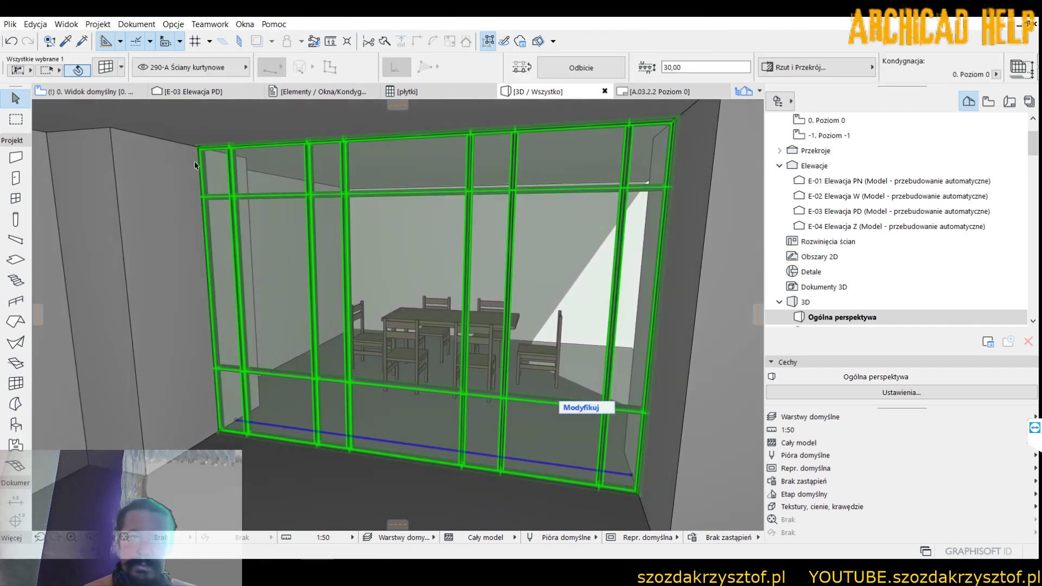
{"action": "key", "text": "ctrl+t"}
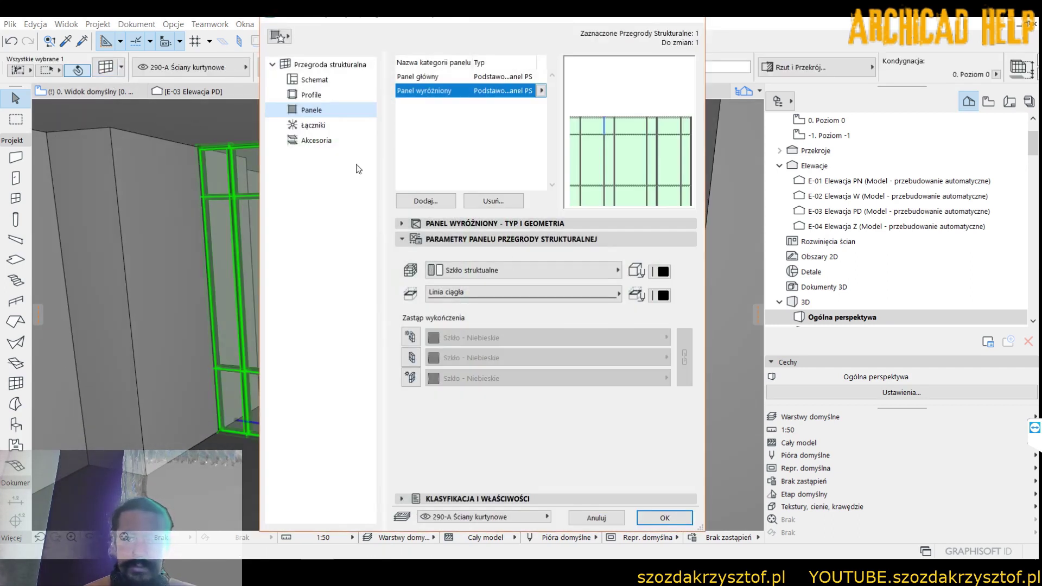
{"action": "left_click", "coordinate": [311, 94]}
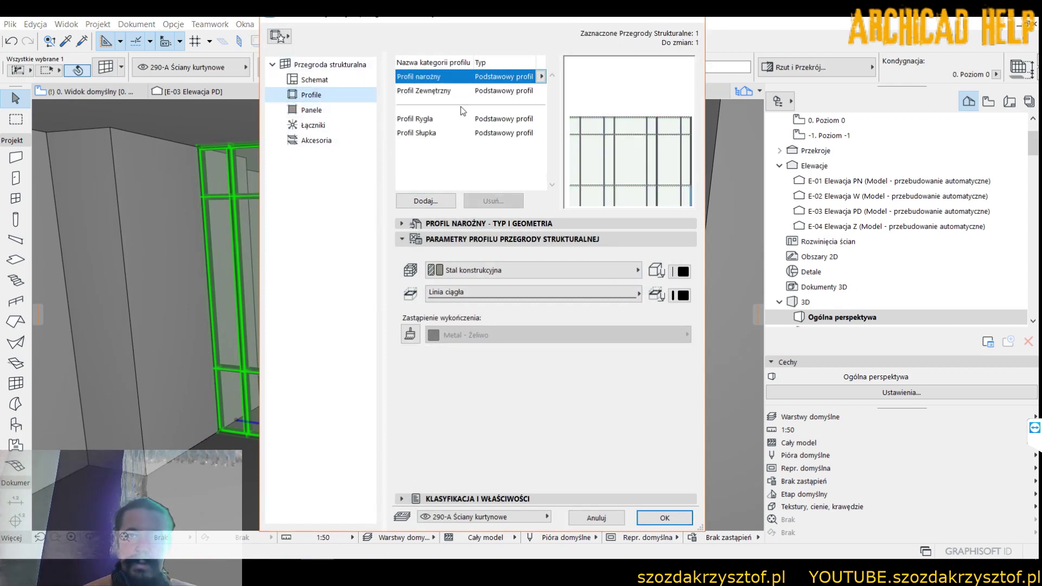
{"action": "left_click", "coordinate": [416, 132]}
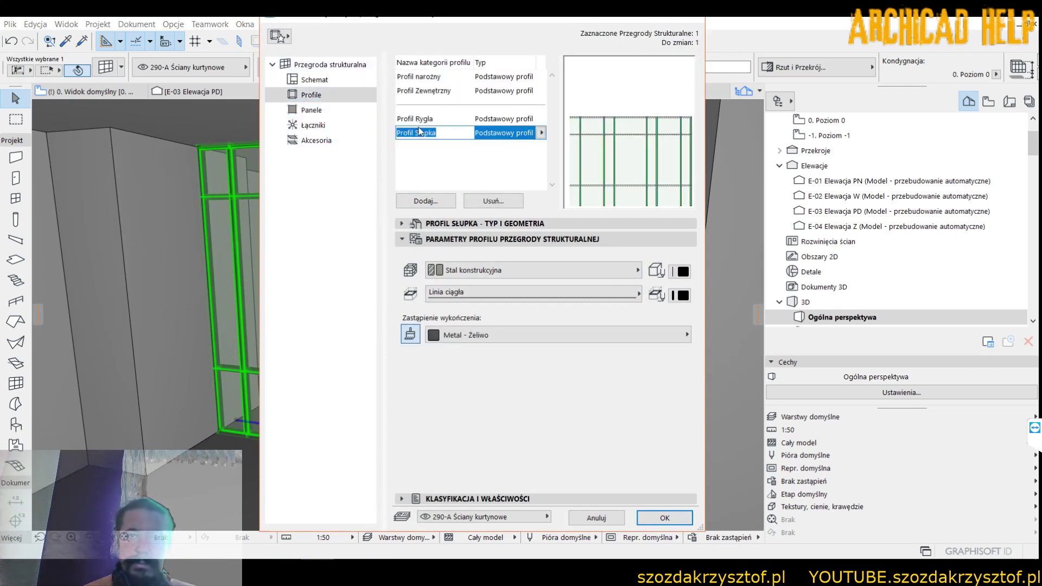
{"action": "left_click", "coordinate": [423, 120]}
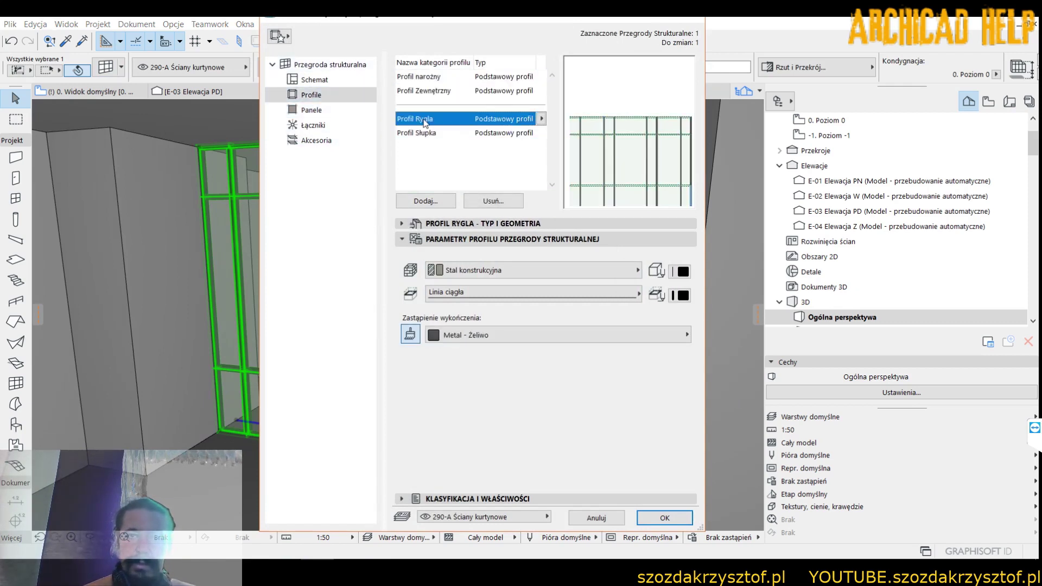
{"action": "left_click", "coordinate": [525, 333]}
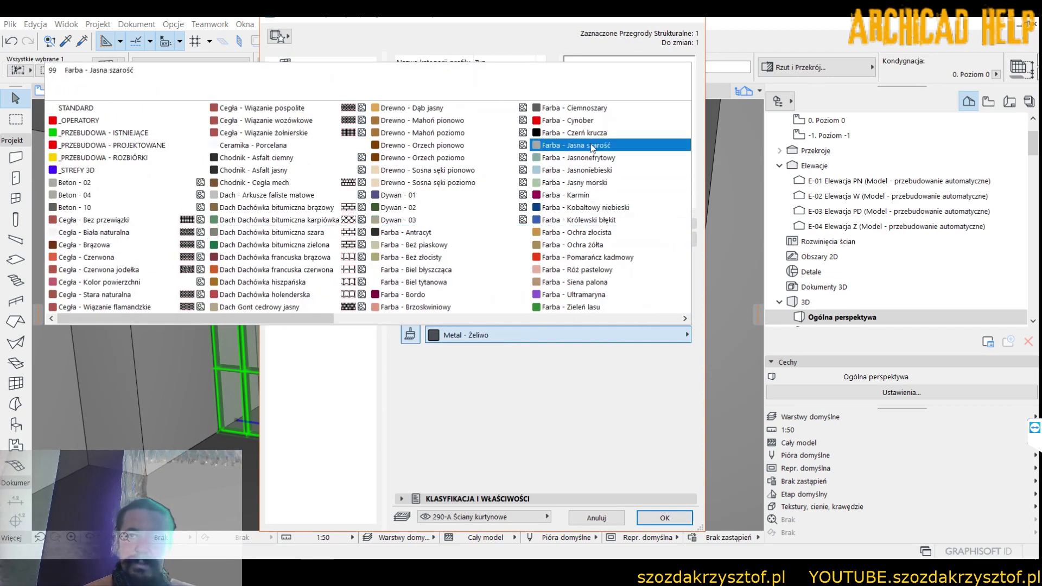
{"action": "left_click", "coordinate": [570, 132]}
Give the mullion and outer boundary profiles the same Farba - Czerń krucza finish
{"action": "left_click", "coordinate": [433, 133]}
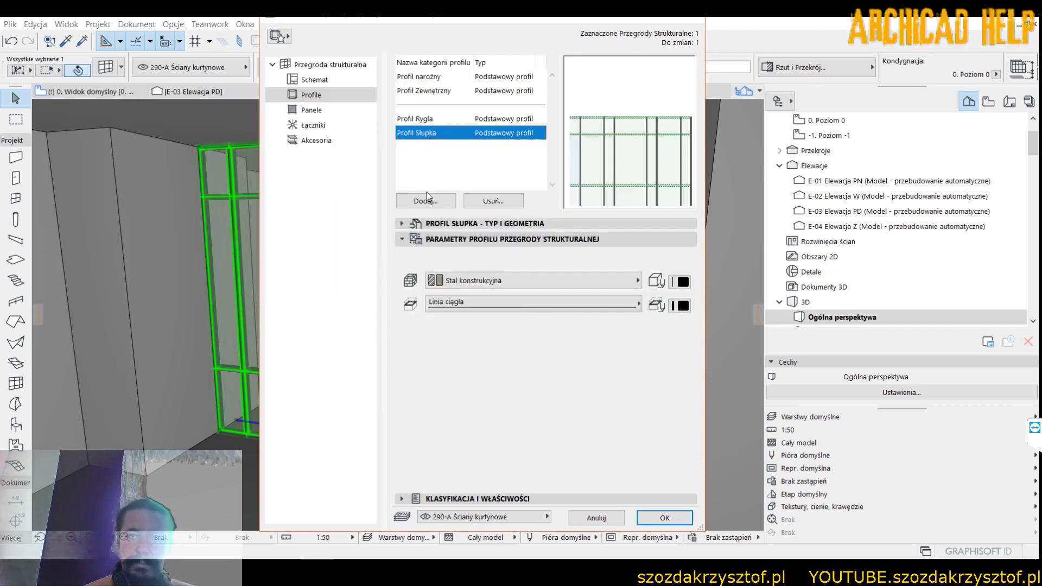
{"action": "left_click", "coordinate": [553, 334]}
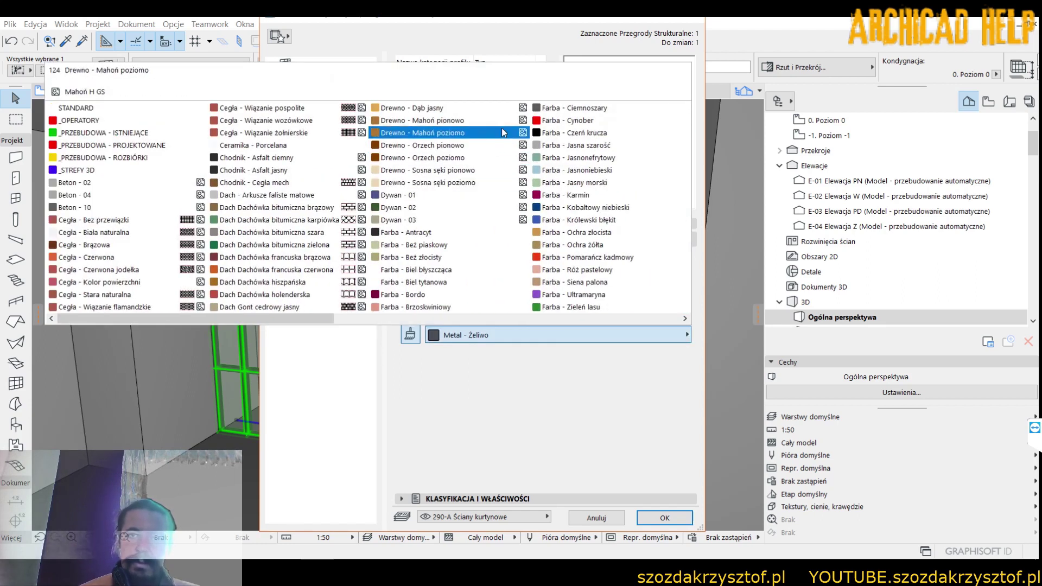
{"action": "left_click", "coordinate": [570, 132]}
{"action": "left_click", "coordinate": [439, 91]}
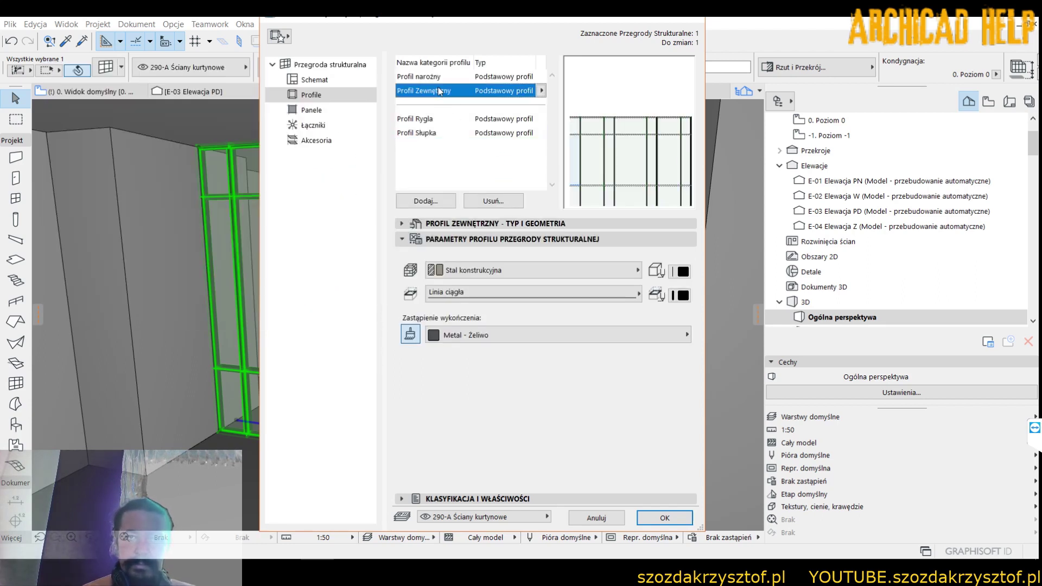
{"action": "left_click", "coordinate": [453, 335]}
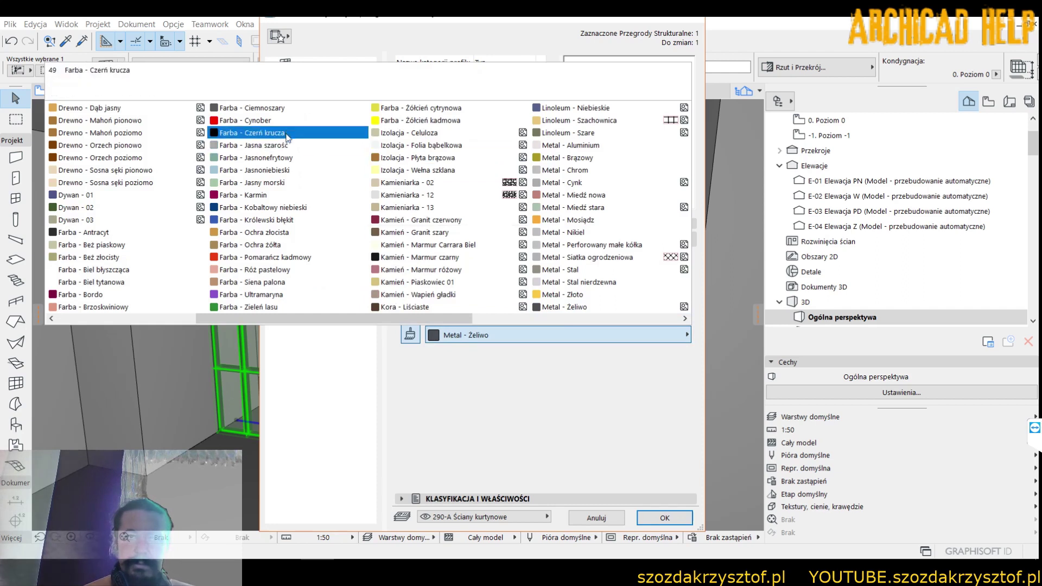
{"action": "left_click", "coordinate": [288, 133]}
Confirm the black profile finishes and put the curtain wall into member edit mode
{"action": "left_click", "coordinate": [664, 518]}
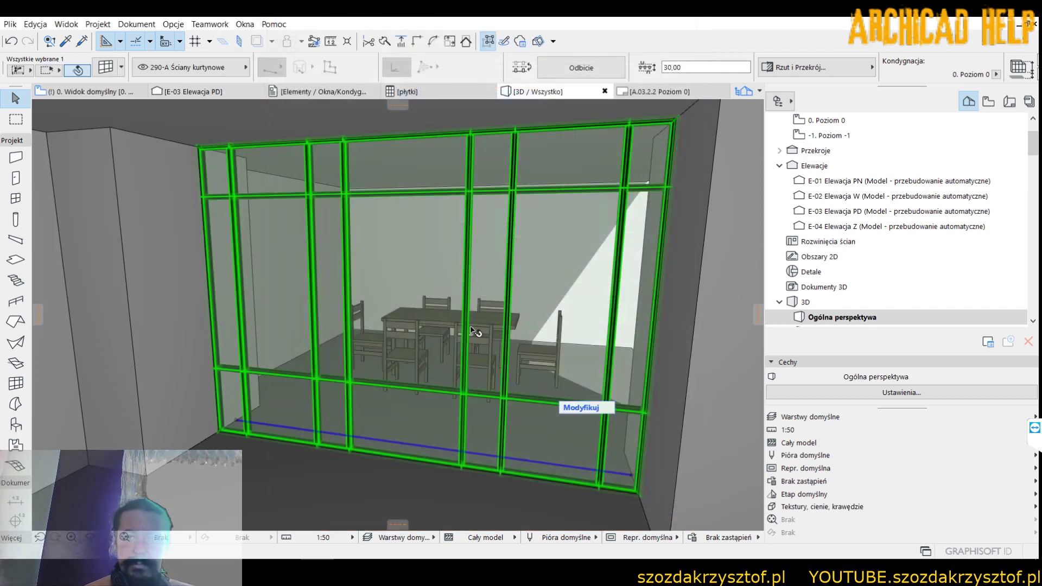
{"action": "key", "text": "Escape"}
{"action": "middle_click_drag", "start_coordinate": [476, 333], "coordinate": [515, 328], "text": "shift"}
{"action": "left_click", "coordinate": [604, 400]}
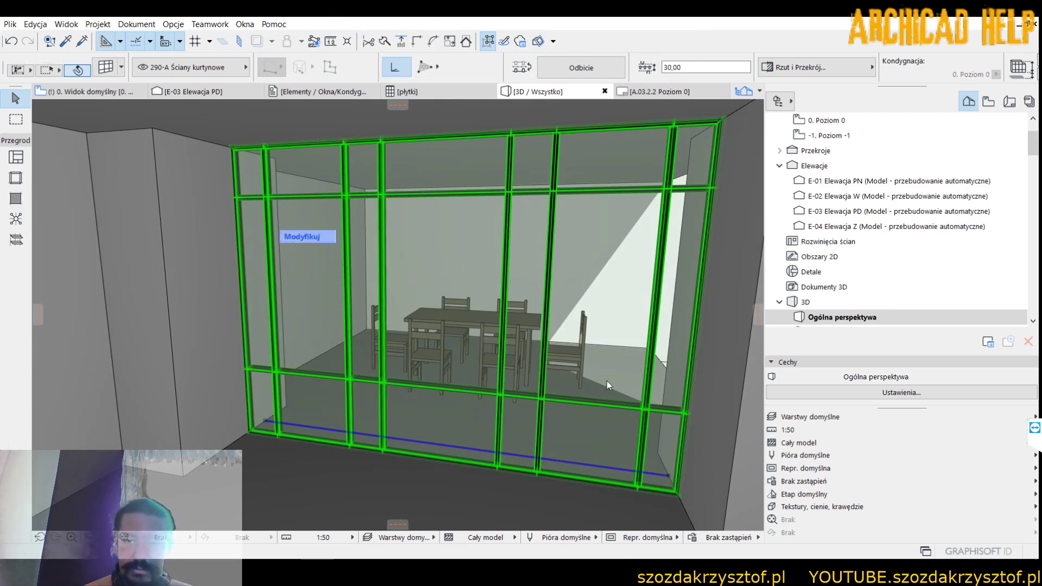
{"action": "left_click", "coordinate": [631, 409]}
Try selecting individual glass panels and a transom from several viewing angles
{"action": "left_click", "coordinate": [464, 393]}
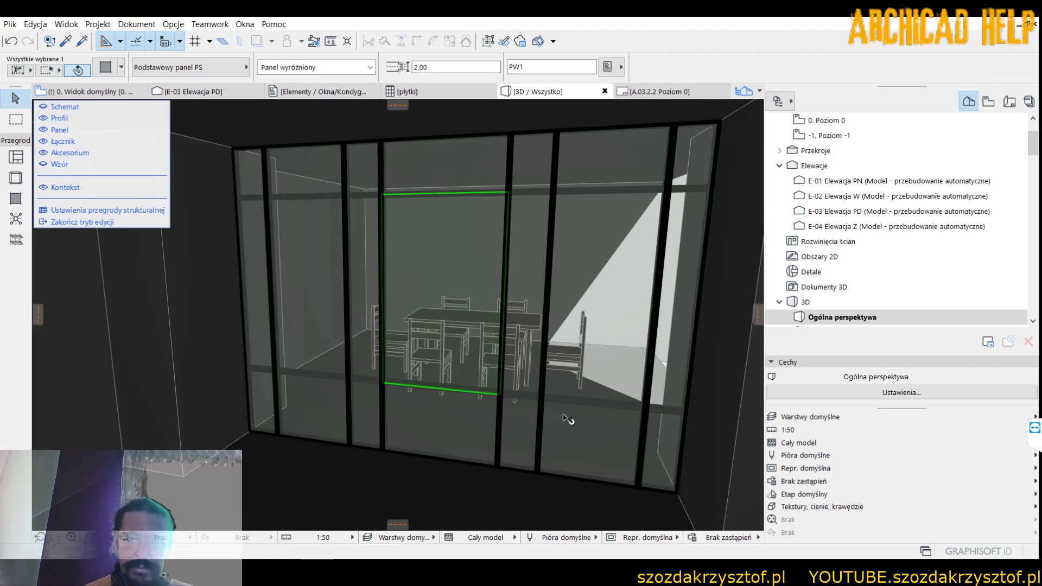
{"action": "middle_click_drag", "start_coordinate": [568, 418], "coordinate": [537, 411], "text": "shift"}
{"action": "left_click", "coordinate": [424, 394]}
{"action": "left_click", "coordinate": [414, 362]}
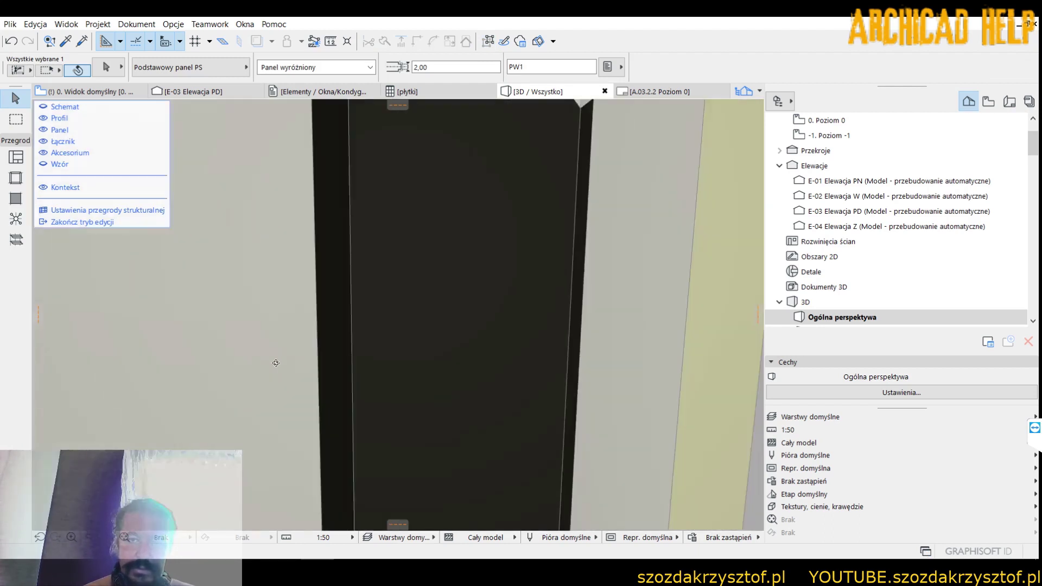
{"action": "middle_click_drag", "start_coordinate": [464, 352], "coordinate": [345, 378], "text": "shift"}
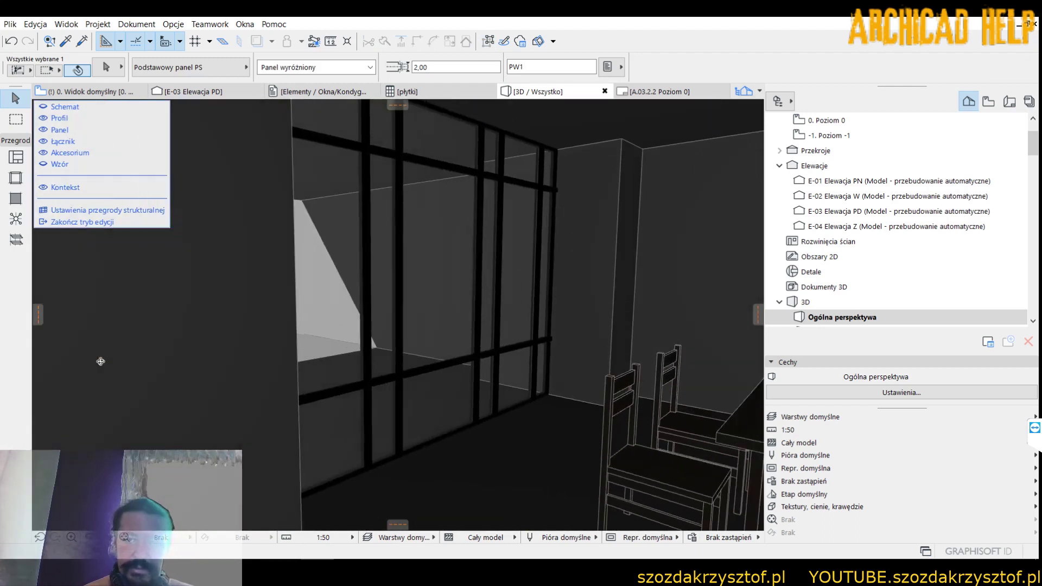
{"action": "left_click", "coordinate": [436, 378]}
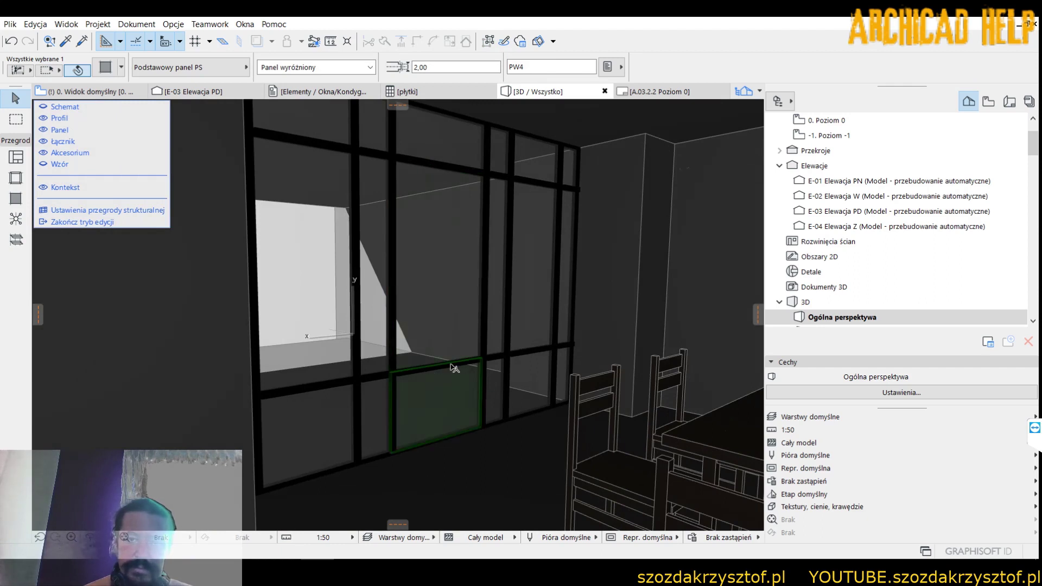
{"action": "left_click", "coordinate": [453, 366]}
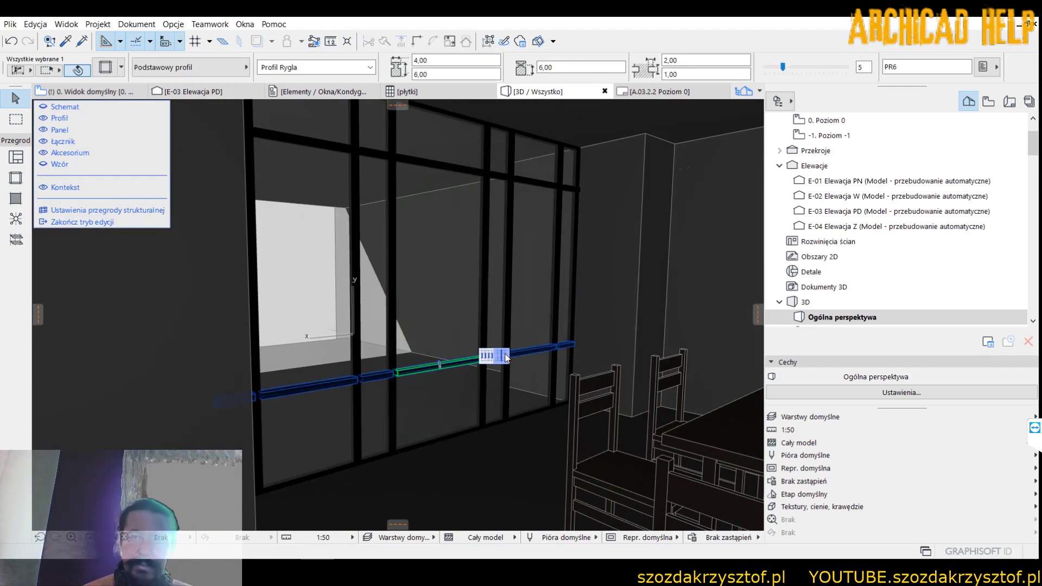
{"action": "left_click", "coordinate": [466, 301]}
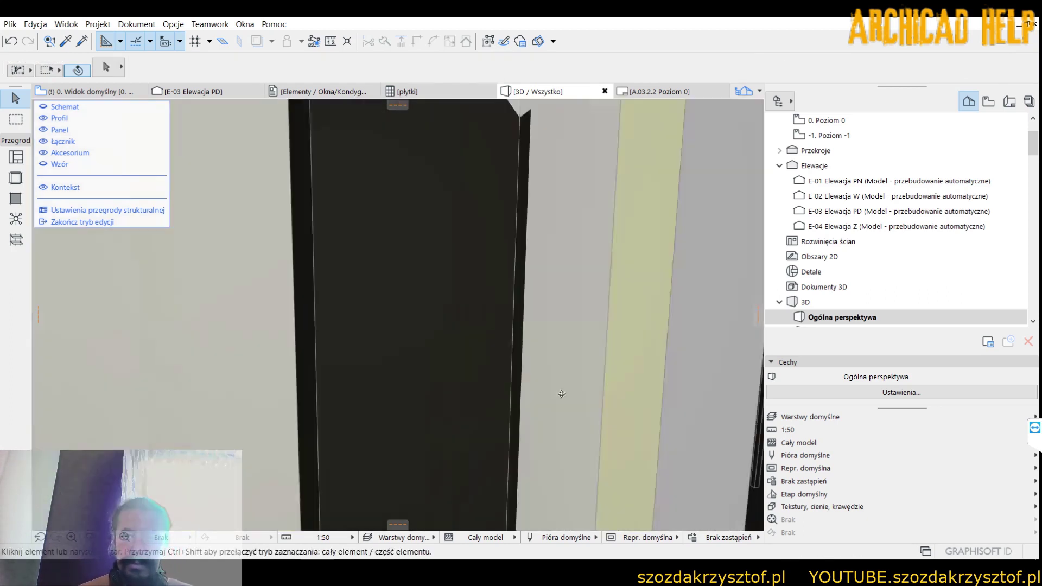
Select the central tall glass panel facing the table and open its settings
{"action": "mouse_move", "coordinate": [440, 336]}
{"action": "middle_mouse_down", "text": "shift"}
{"action": "mouse_move", "coordinate": [480, 376]}
{"action": "mouse_move", "coordinate": [444, 286]}
{"action": "middle_mouse_up", "text": "shift"}
{"action": "left_click", "coordinate": [443, 285]}
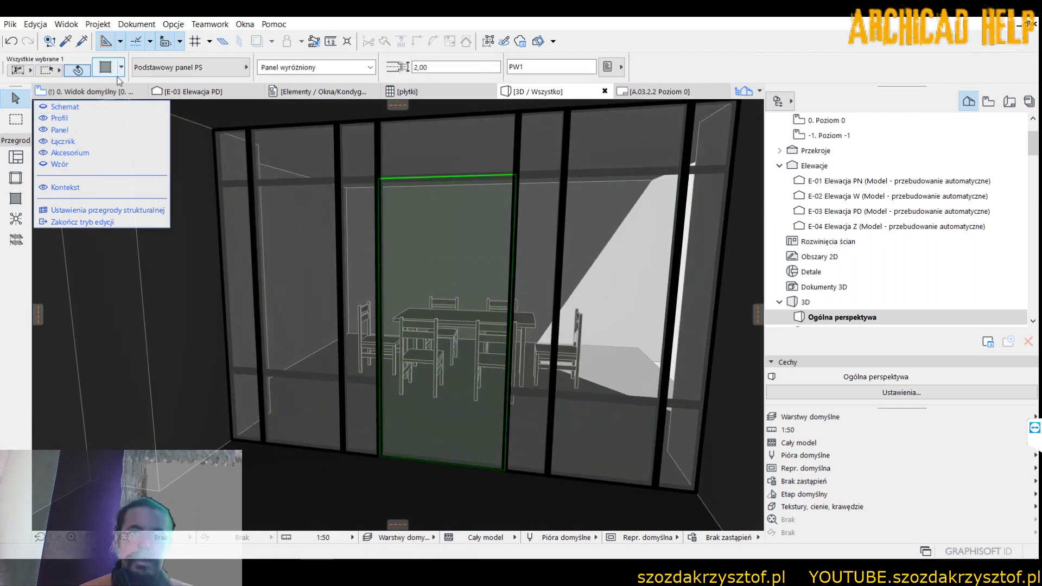
{"action": "key", "text": "ctrl+t"}
Change the middle curtain wall panel's type to a door panel
{"action": "left_click", "coordinate": [423, 120]}
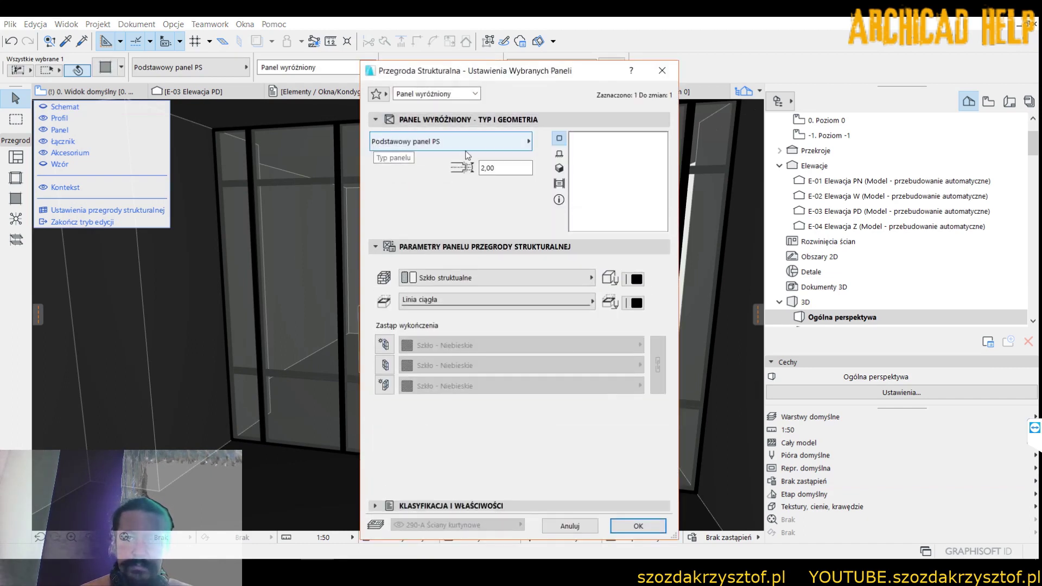
{"action": "left_click", "coordinate": [427, 144]}
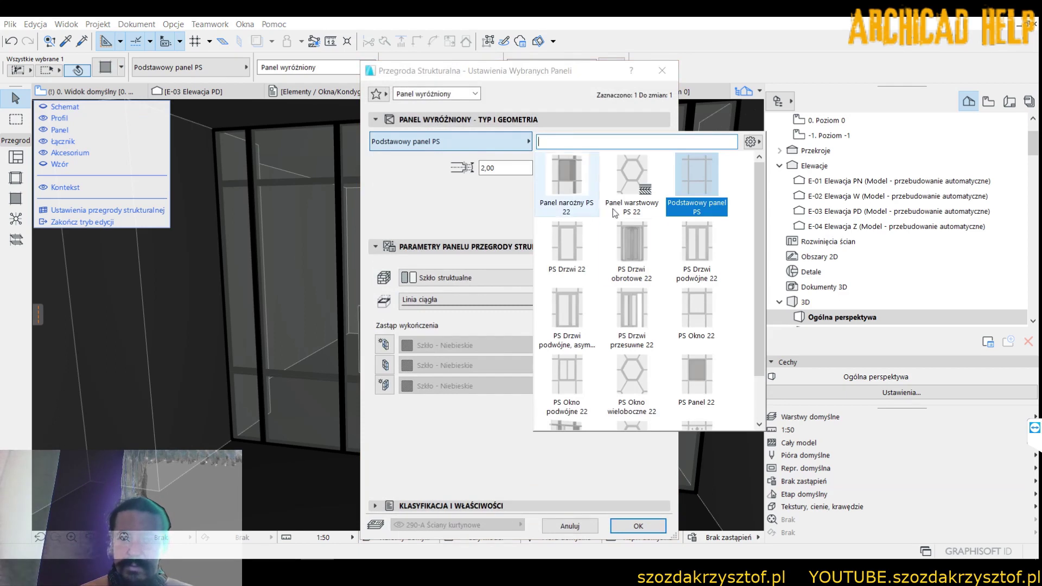
{"action": "left_click", "coordinate": [566, 244]}
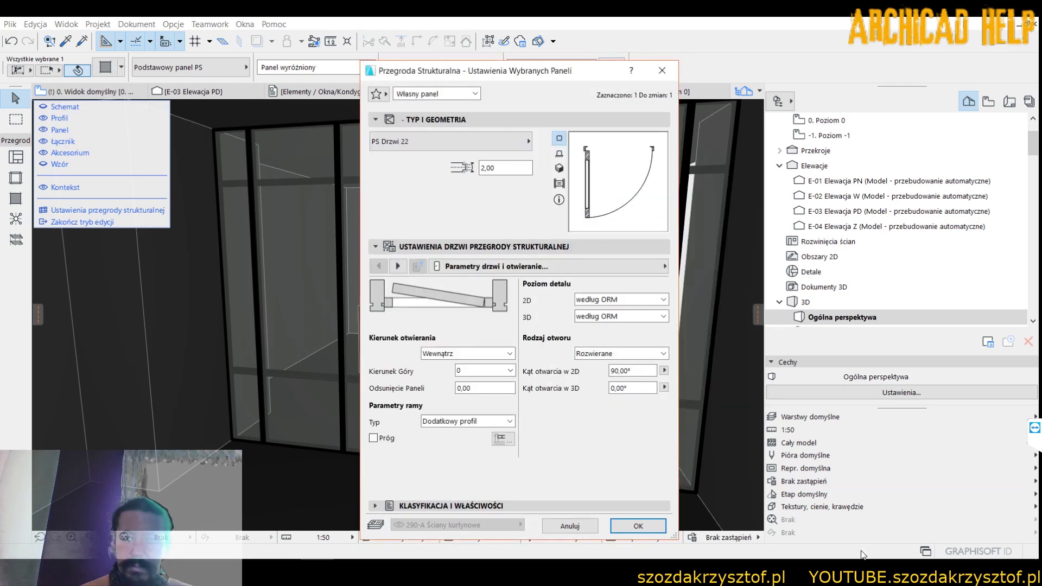
Review the door frame dimensions and handle pages, keeping the current handle style
{"action": "left_click", "coordinate": [398, 266]}
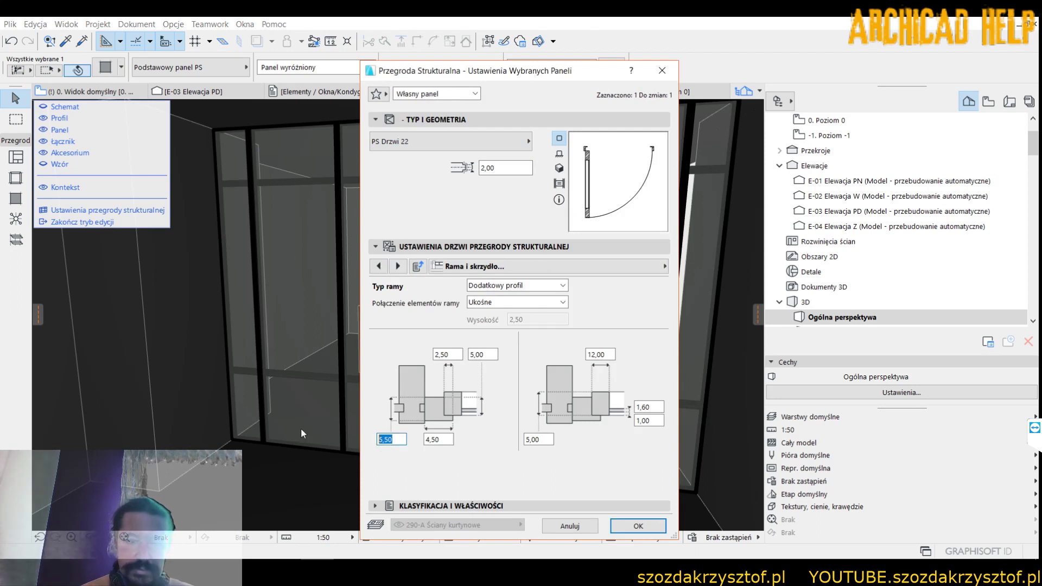
{"action": "type", "text": "4"}
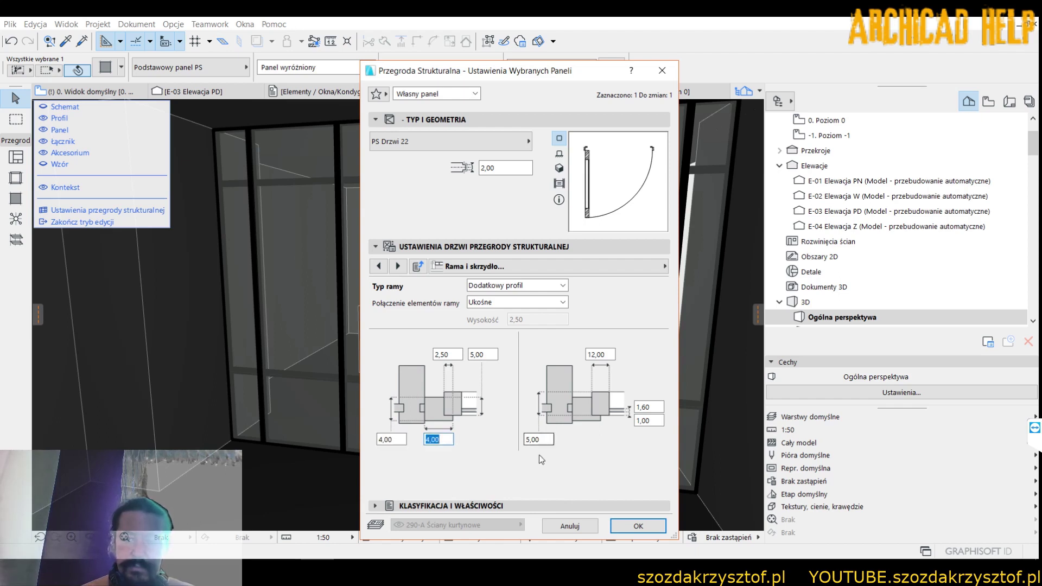
{"action": "type", "text": "4"}
{"action": "left_click", "coordinate": [605, 355]}
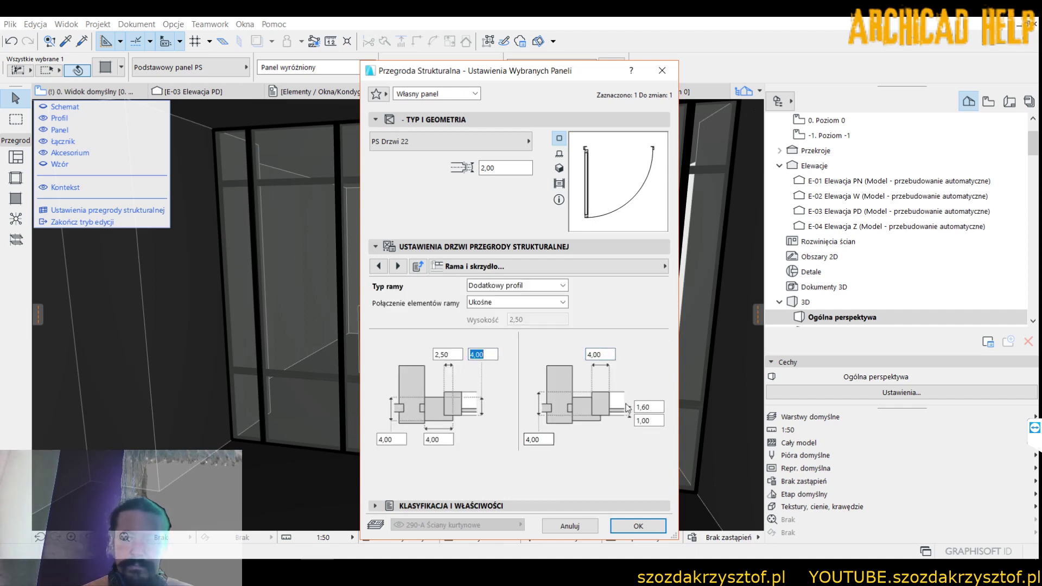
{"action": "left_click", "coordinate": [399, 267]}
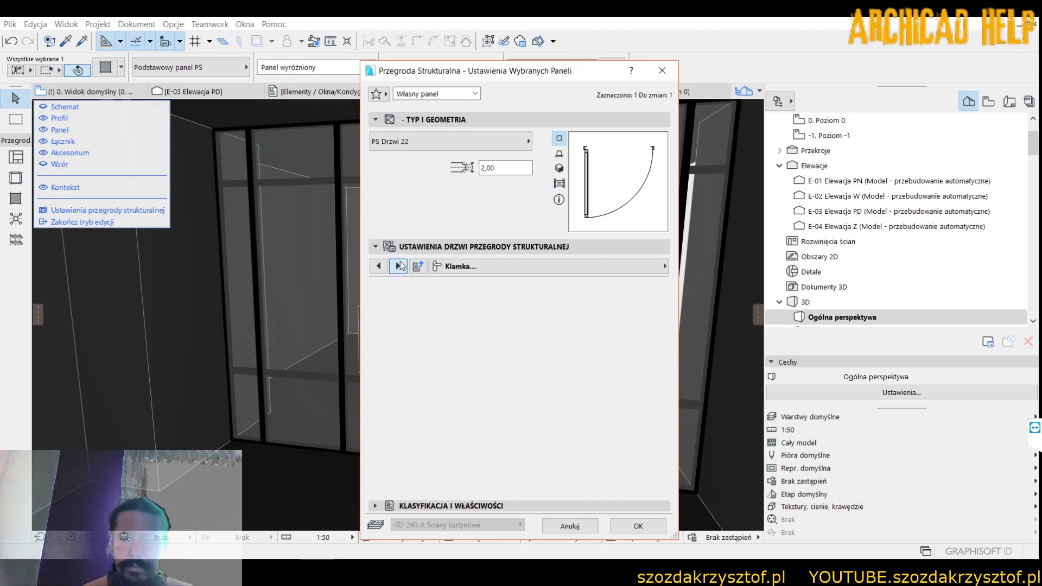
{"action": "left_click", "coordinate": [456, 318]}
{"action": "left_click", "coordinate": [419, 287]}
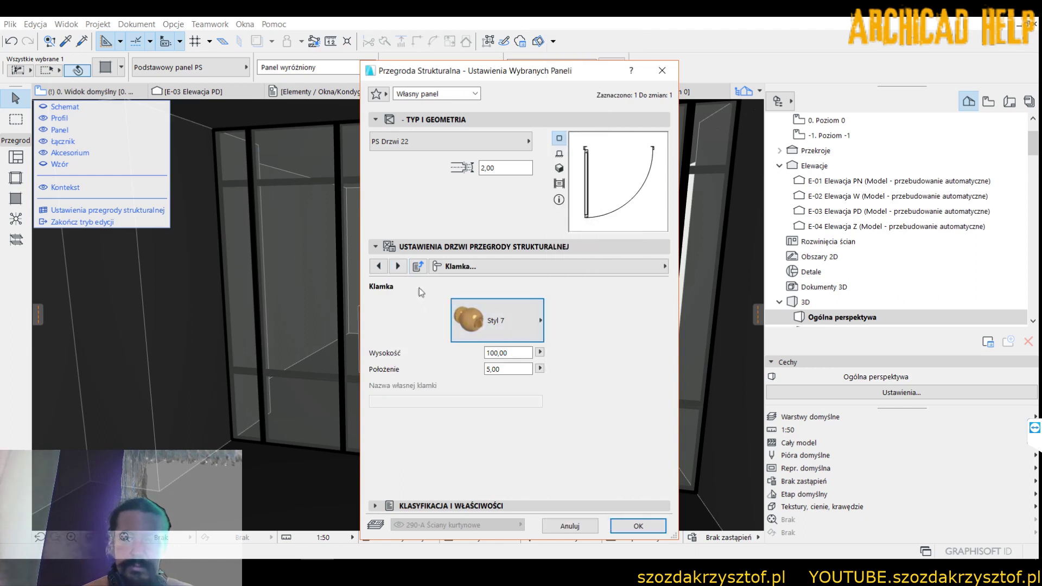
Override the door surfaces: black paint for frame and leaf, red for the handle
{"action": "left_click", "coordinate": [398, 267]}
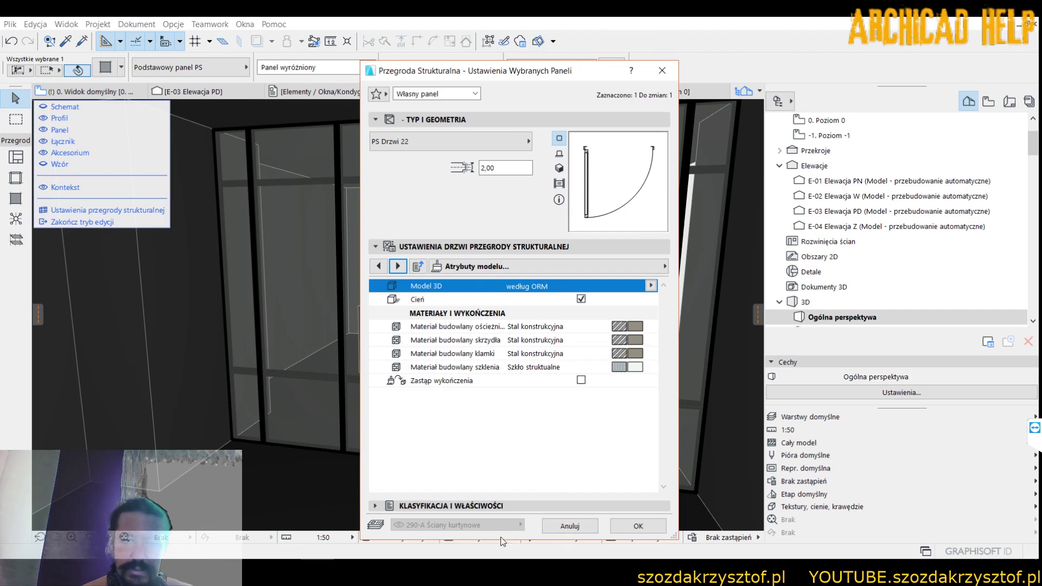
{"action": "left_click", "coordinate": [582, 380]}
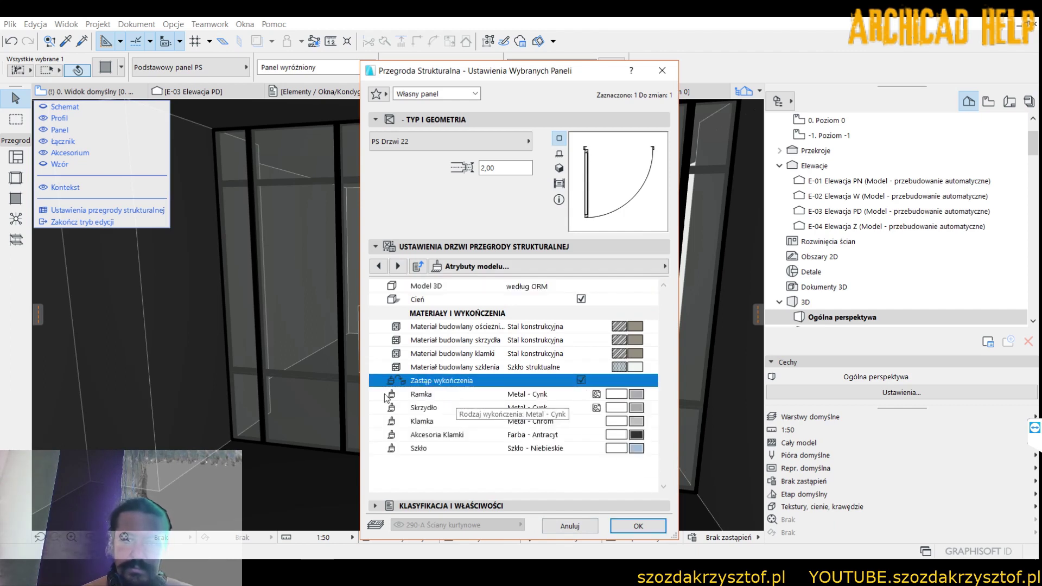
{"action": "left_click", "coordinate": [637, 395]}
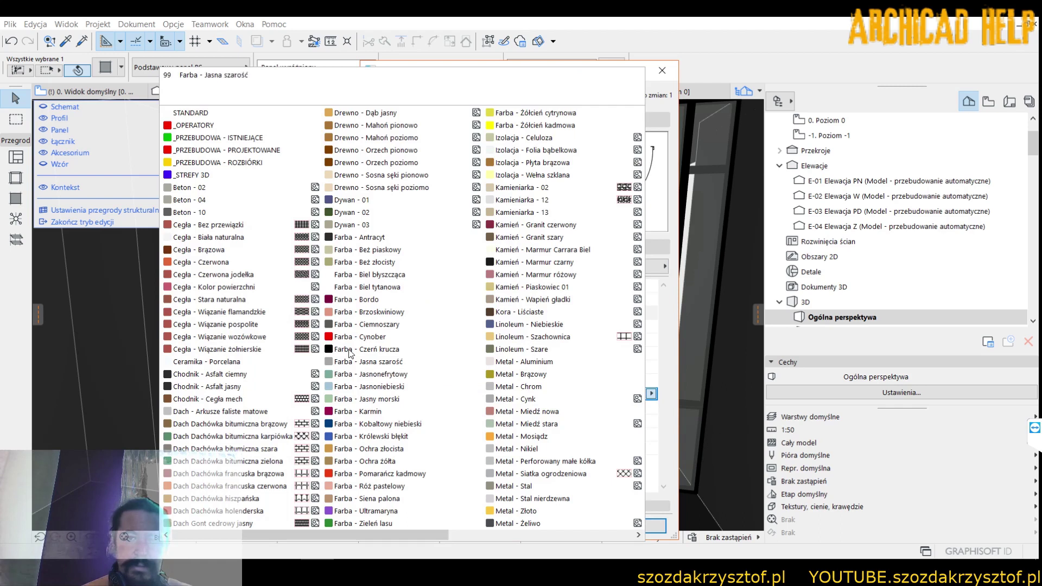
{"action": "left_click", "coordinate": [363, 339]}
{"action": "left_click", "coordinate": [652, 407]}
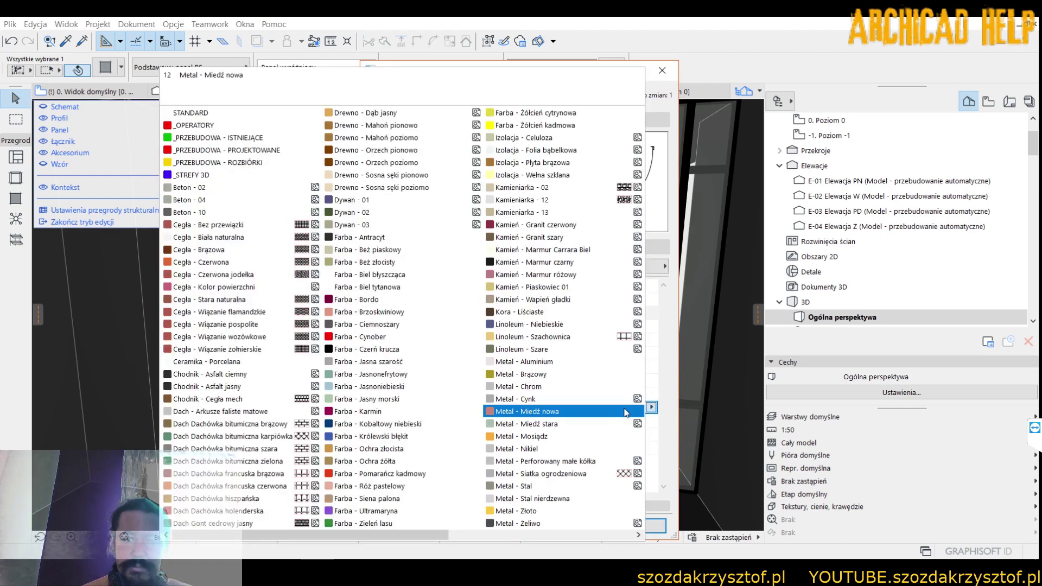
{"action": "left_click", "coordinate": [367, 349]}
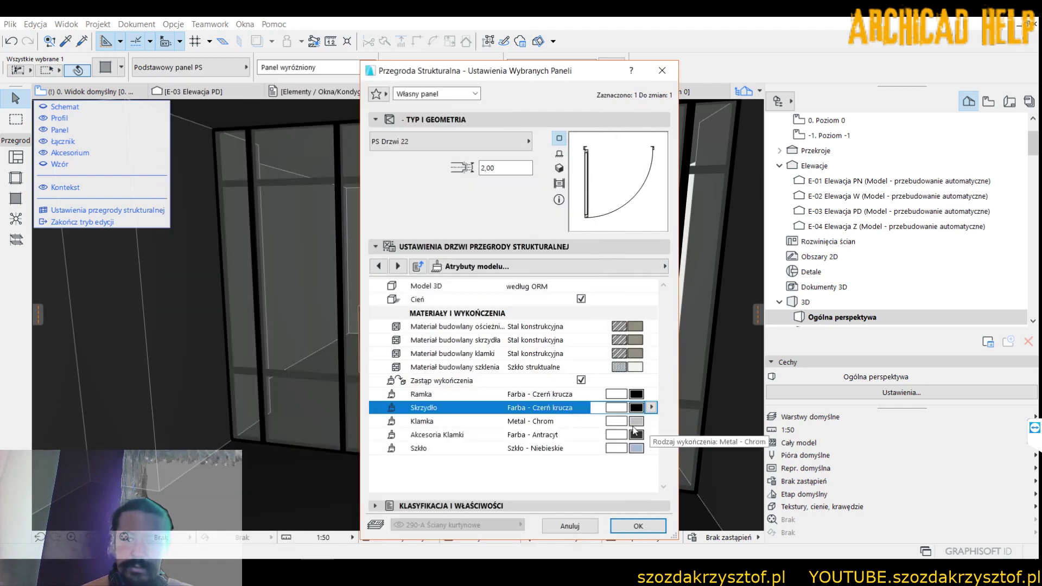
{"action": "left_click", "coordinate": [637, 421]}
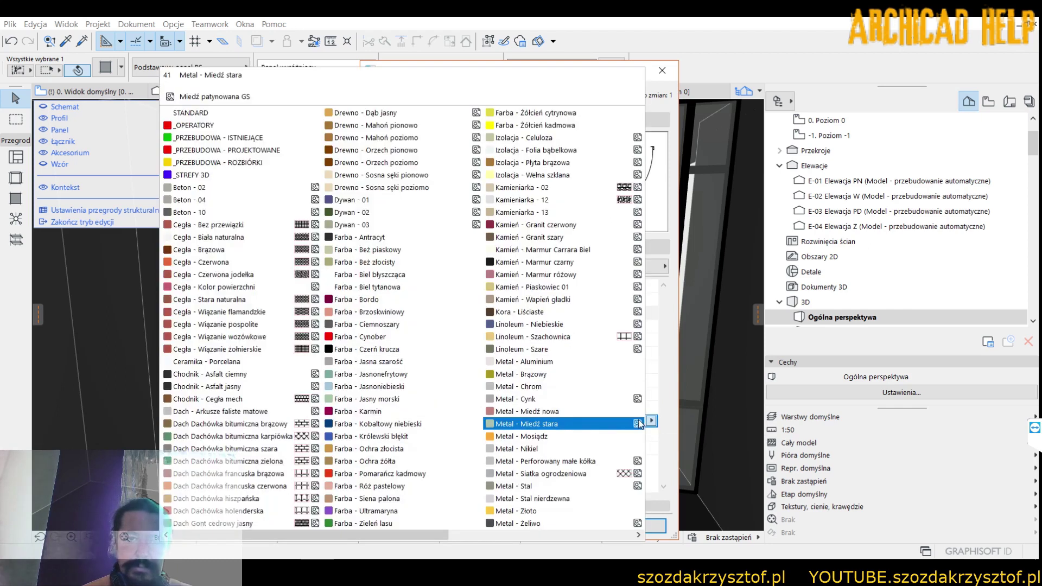
{"action": "left_click", "coordinate": [378, 350]}
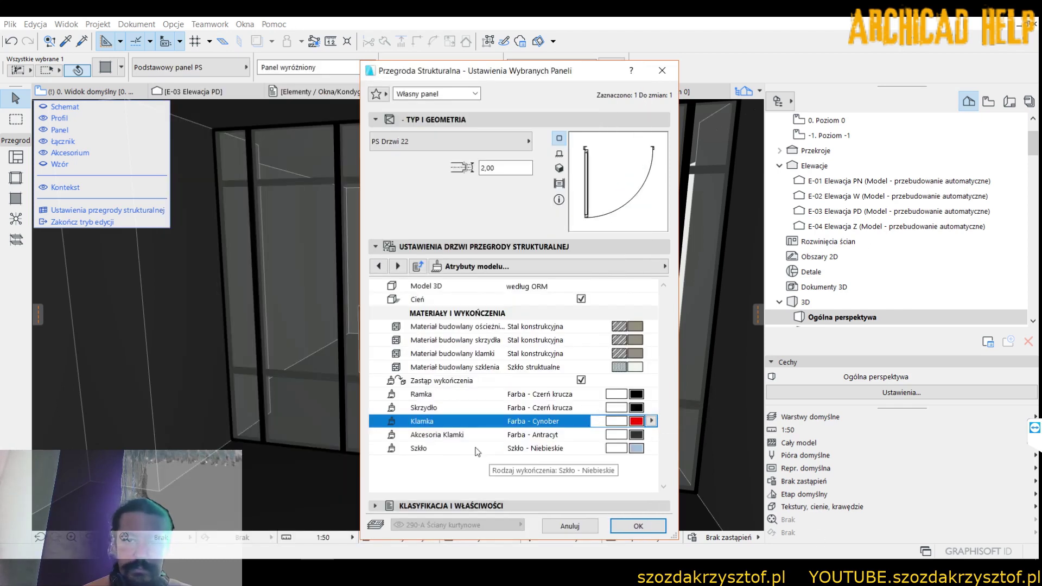
{"action": "left_click", "coordinate": [489, 435]}
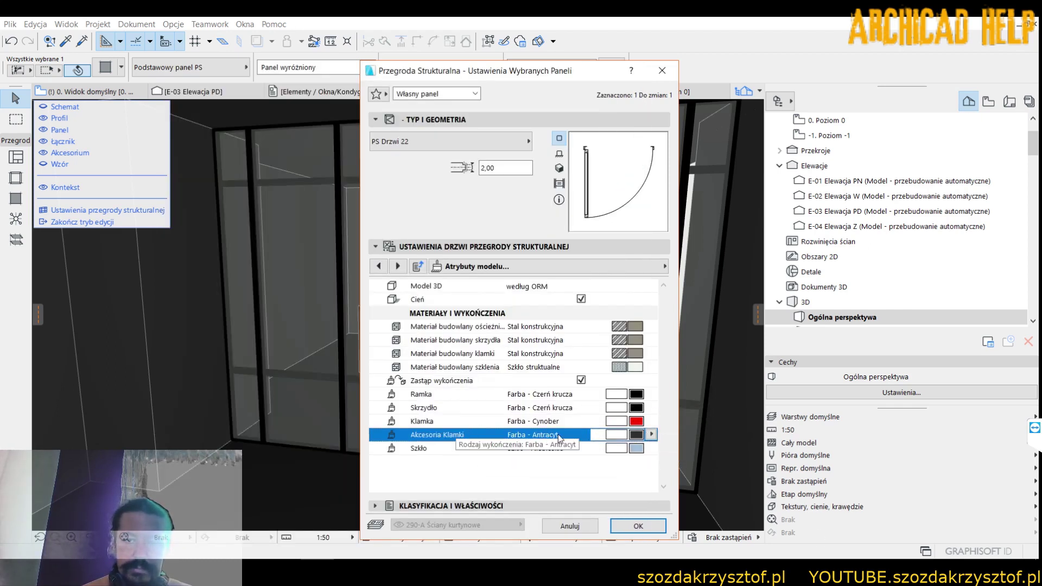
Set the door glass material to Szkło - Czyste Szybkie
{"action": "left_click", "coordinate": [637, 448]}
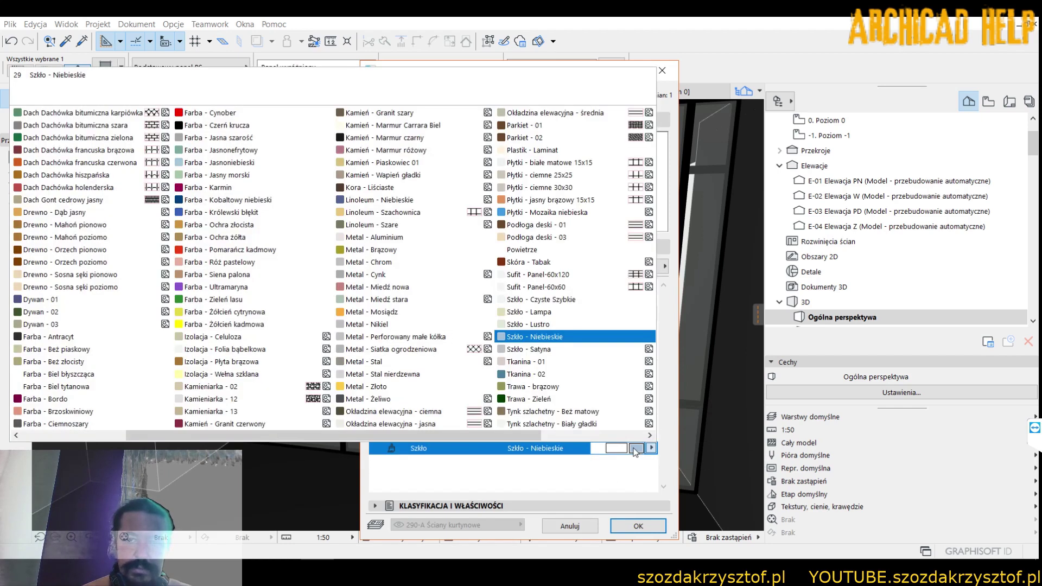
{"action": "key", "text": "Up"}
{"action": "key", "text": "Up"}
{"action": "key", "text": "Up"}
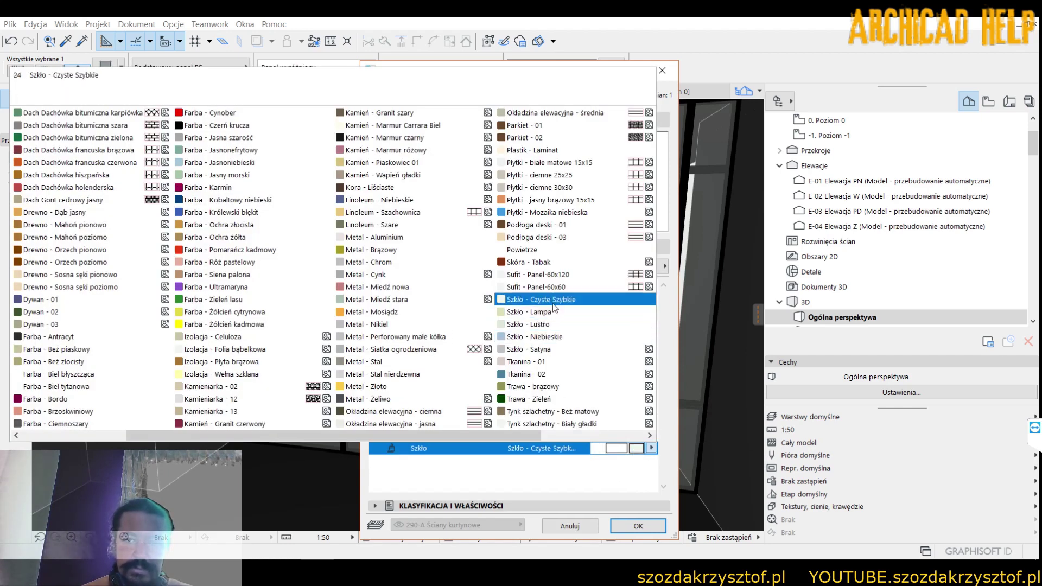
{"action": "key", "text": "Return"}
Apply the door panel settings and leave curtain wall edit mode
{"action": "left_click", "coordinate": [638, 526]}
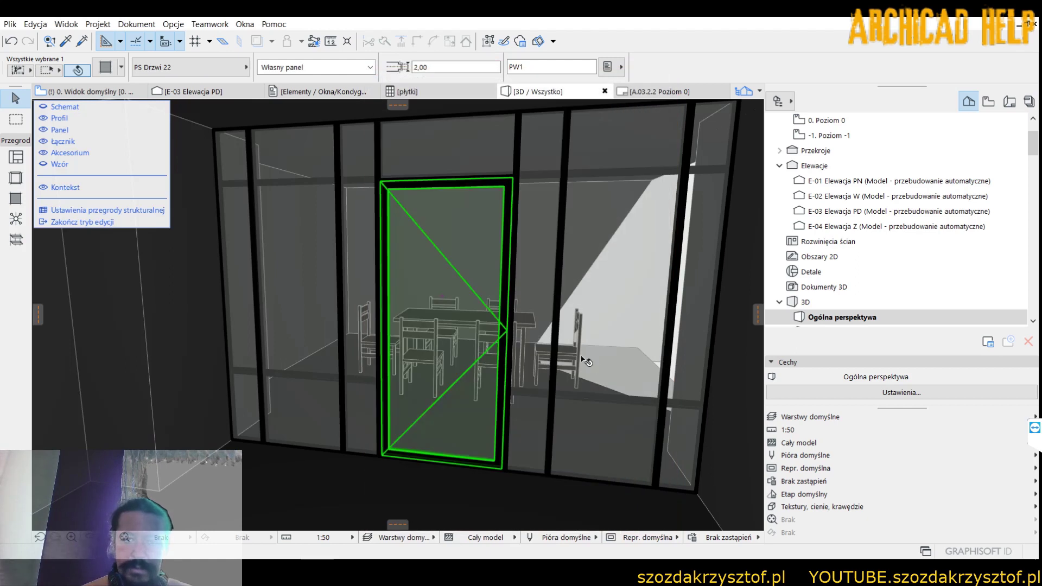
{"action": "left_click", "coordinate": [593, 405]}
{"action": "key", "text": "Escape"}
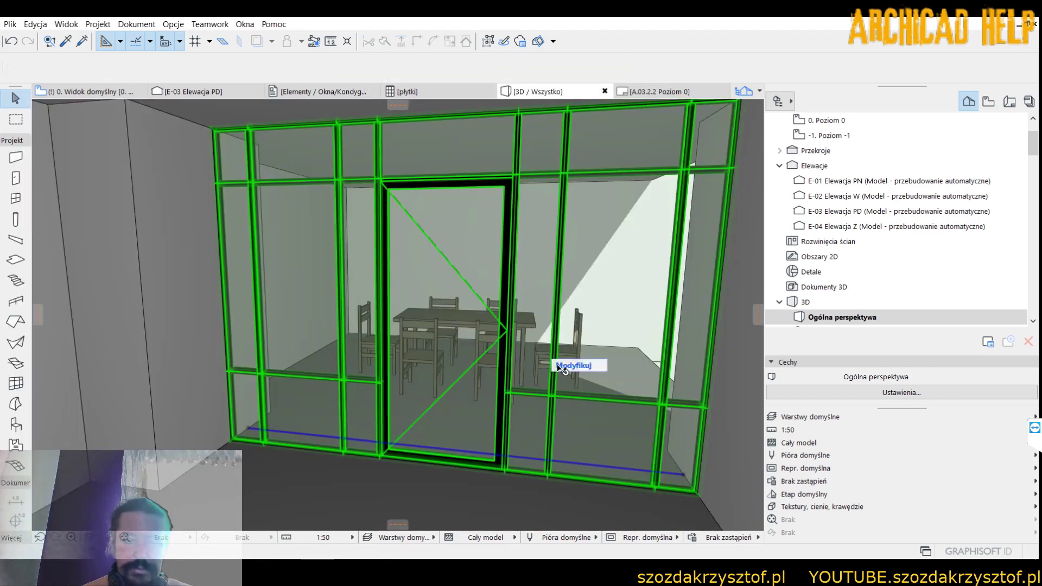
{"action": "key", "text": "Escape"}
Isolate the curtain wall in 3D, orbit around it, and re-enter member editing
{"action": "left_click", "coordinate": [519, 286]}
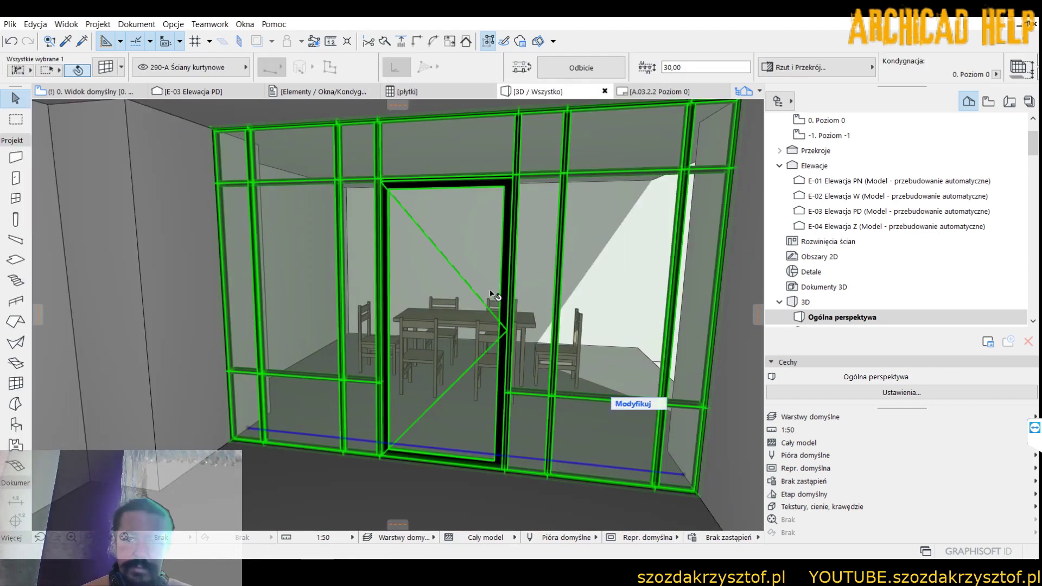
{"action": "right_click", "coordinate": [492, 260]}
{"action": "left_click", "coordinate": [554, 430]}
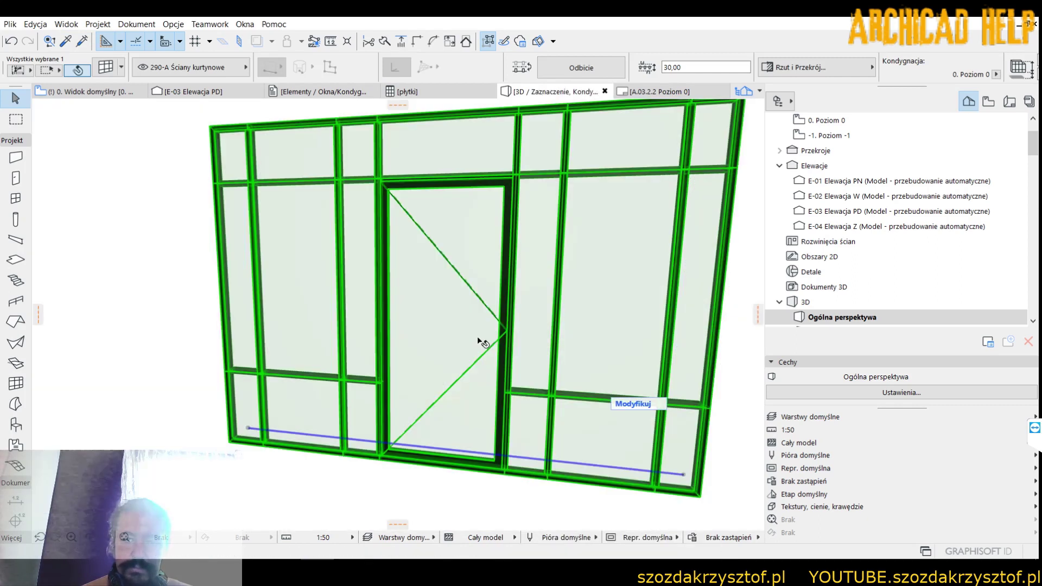
{"action": "key", "text": "Escape"}
{"action": "mouse_move", "coordinate": [247, 343]}
{"action": "middle_mouse_down", "text": "shift"}
{"action": "mouse_move", "coordinate": [350, 301]}
{"action": "mouse_move", "coordinate": [487, 305]}
{"action": "mouse_move", "coordinate": [293, 319]}
{"action": "mouse_move", "coordinate": [531, 380]}
{"action": "mouse_move", "coordinate": [502, 502]}
{"action": "middle_mouse_up", "text": "shift"}
{"action": "scroll", "coordinate": [293, 324], "scroll_direction": "down", "scroll_amount": 4}
{"action": "left_click", "coordinate": [524, 413]}
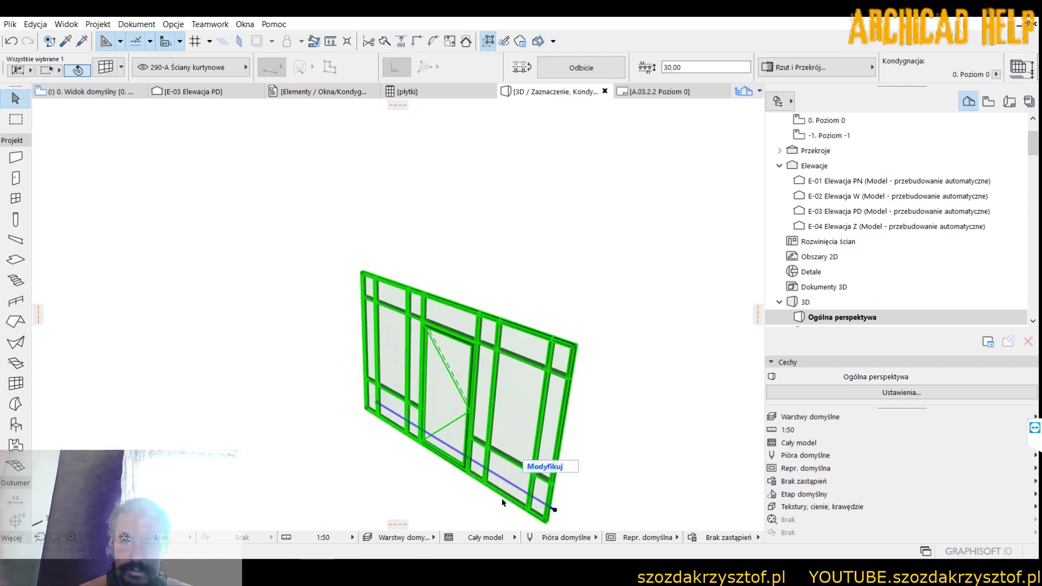
{"action": "left_click", "coordinate": [553, 467]}
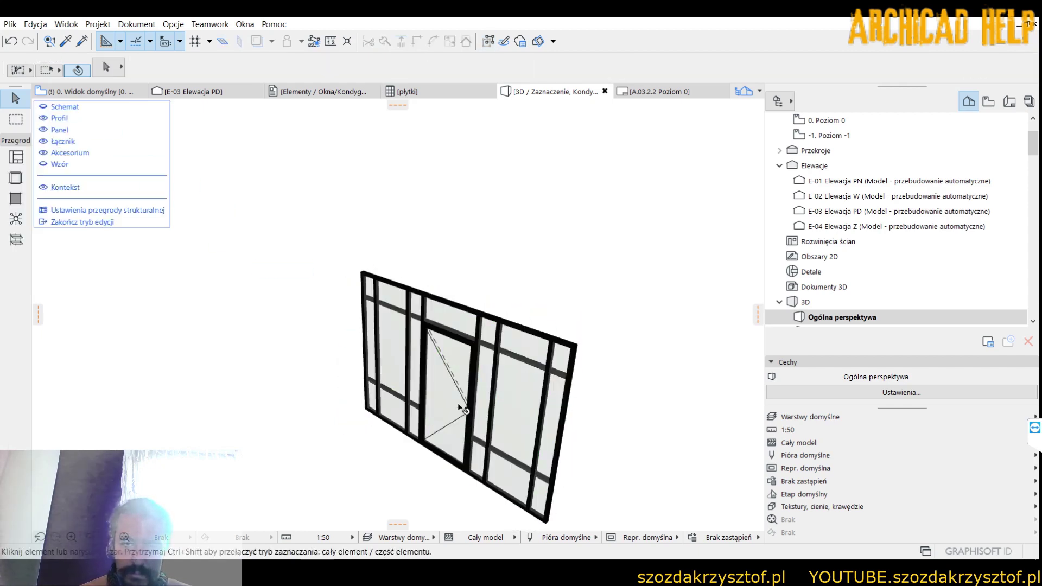
Select the door panel, page back to its opening parameters, and confirm a new 3D opening angle
{"action": "left_click", "coordinate": [457, 383]}
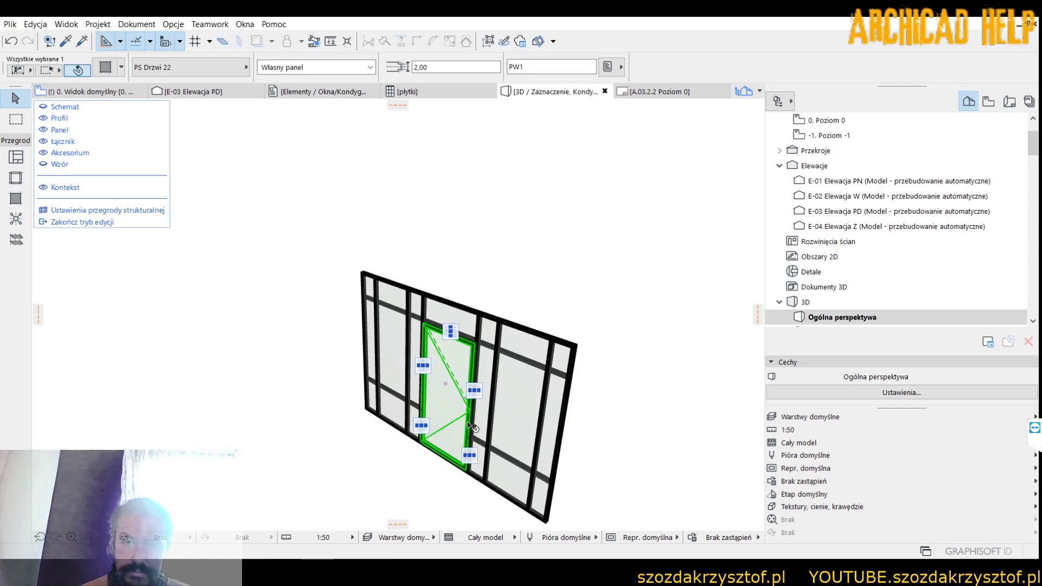
{"action": "left_click", "coordinate": [105, 68]}
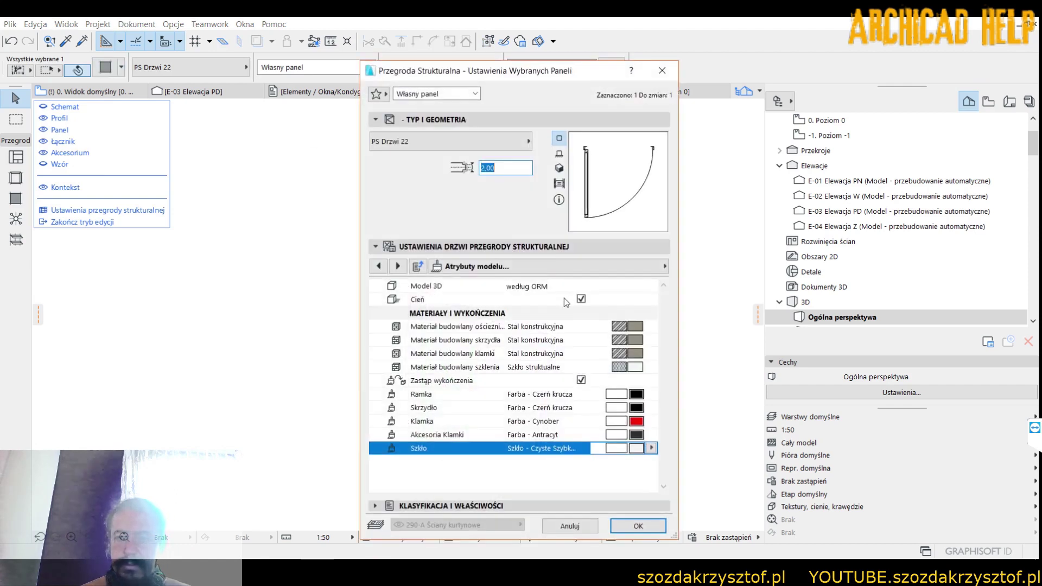
{"action": "left_click", "coordinate": [380, 266]}
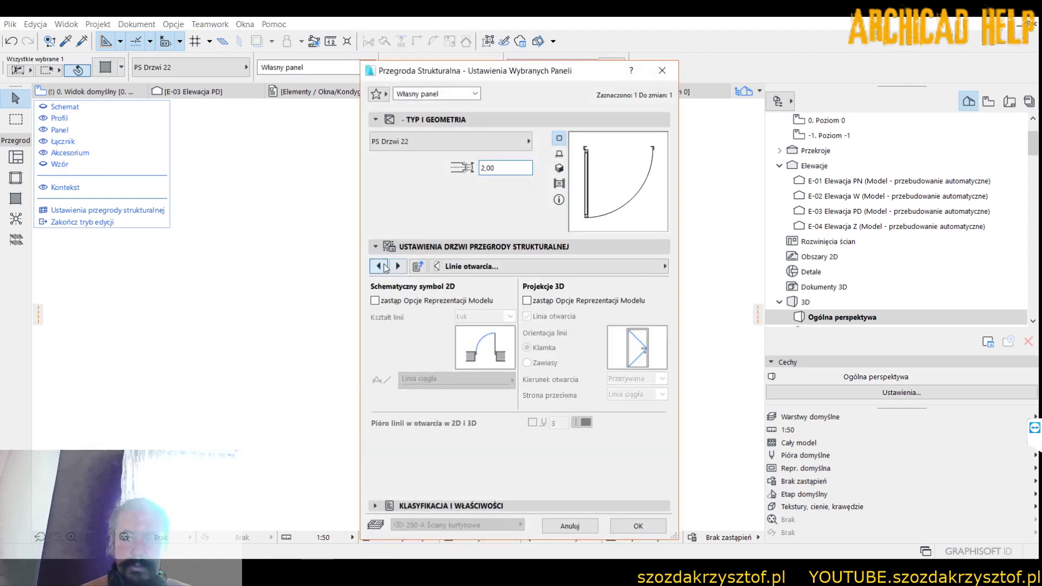
{"action": "left_click", "coordinate": [396, 266]}
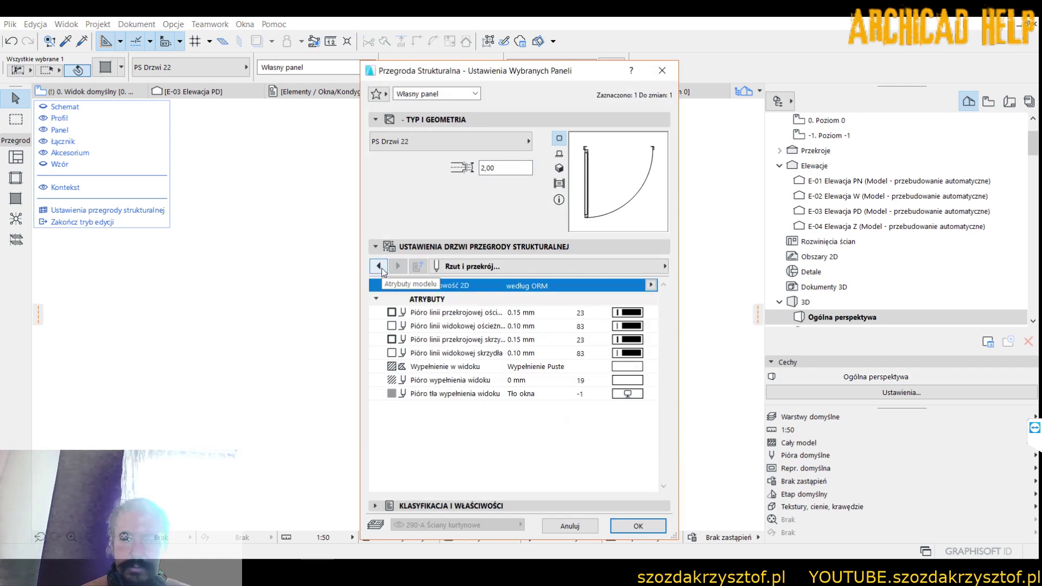
{"action": "left_click", "coordinate": [379, 266]}
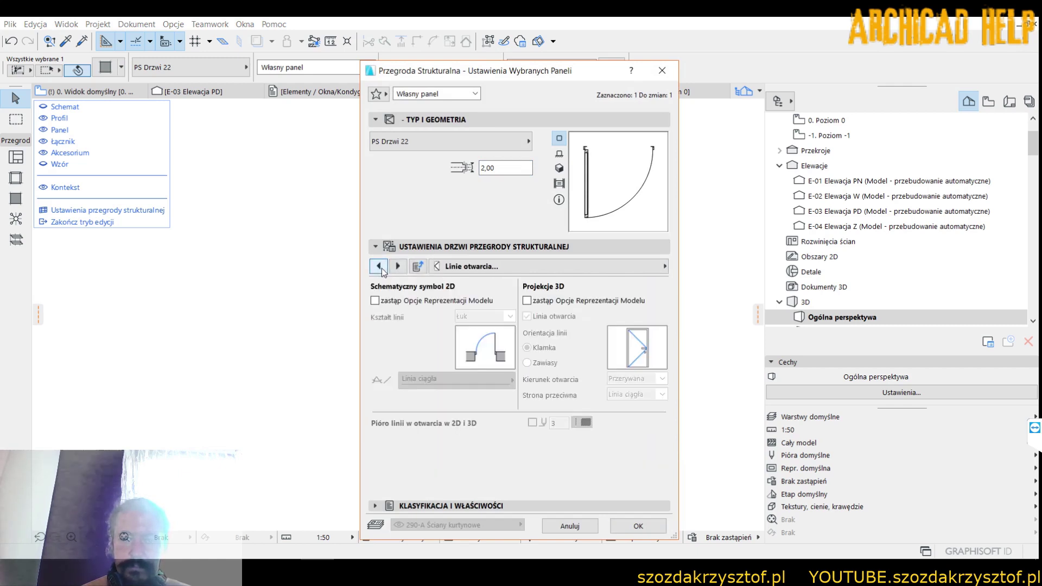
{"action": "left_click", "coordinate": [379, 267]}
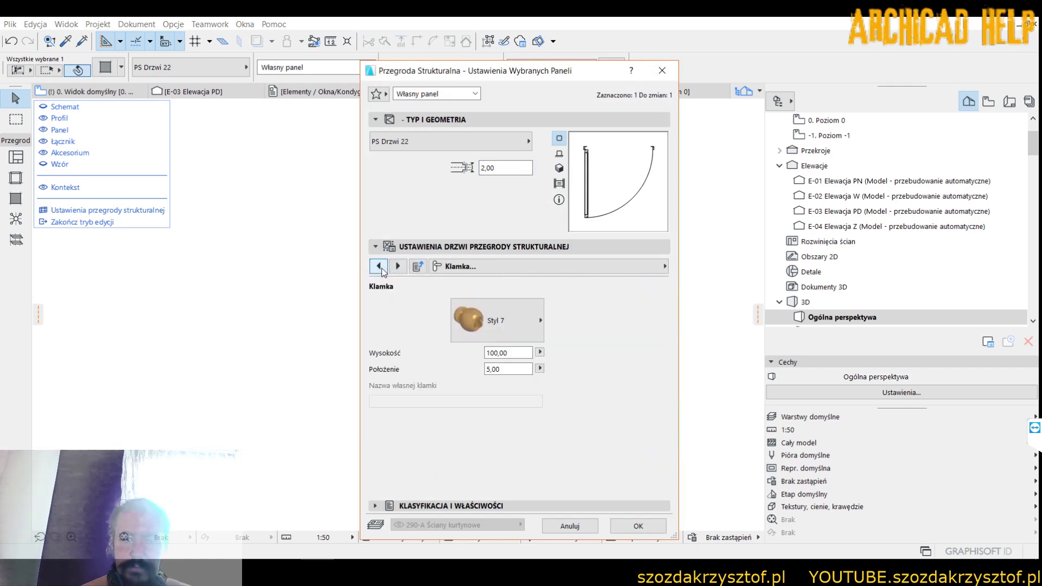
{"action": "left_click", "coordinate": [379, 266]}
{"action": "left_click", "coordinate": [380, 266]}
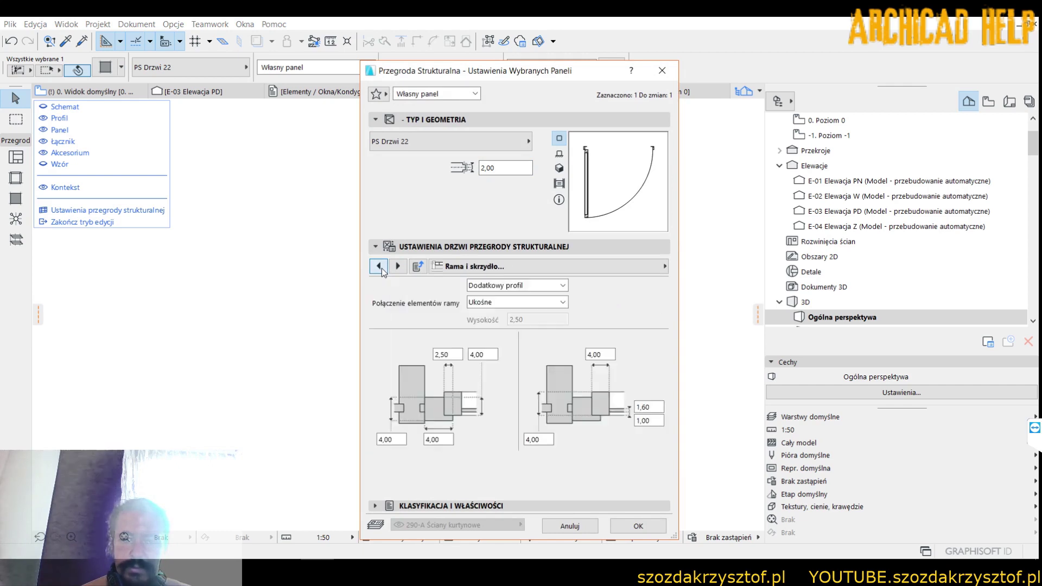
{"action": "left_click", "coordinate": [380, 266]}
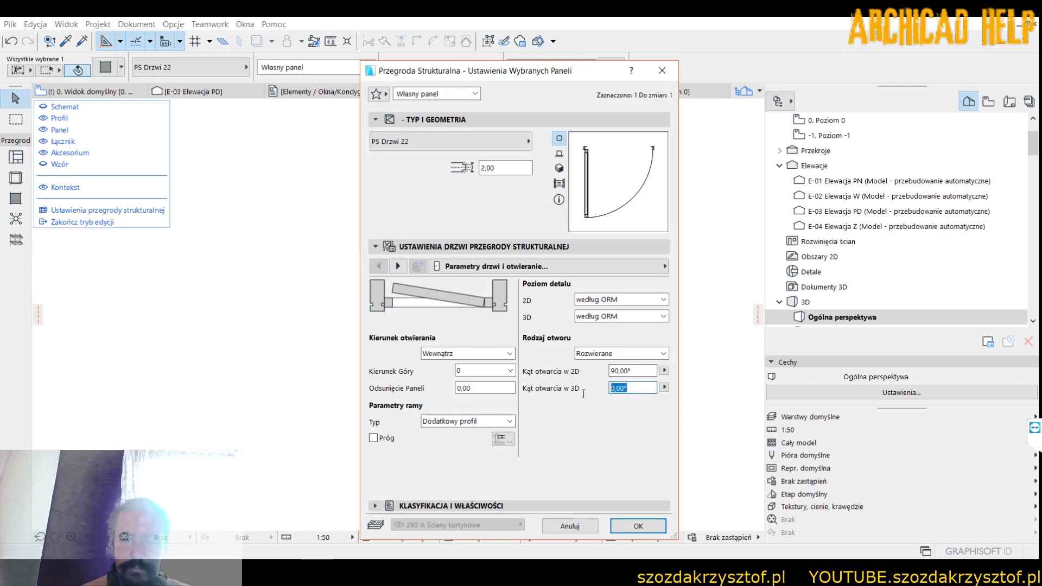
{"action": "type", "text": "0"}
{"action": "key", "text": "Return"}
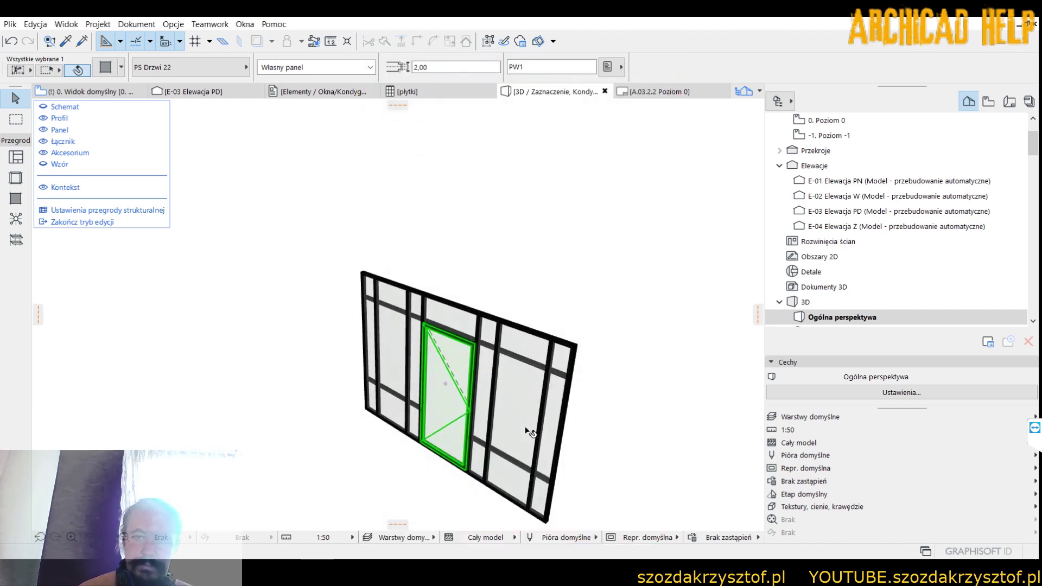
Set the door panel to Simplified 3D and Full 2D detail, then orbit to face the wall
{"action": "middle_click_drag", "start_coordinate": [588, 274], "coordinate": [595, 282], "text": "shift"}
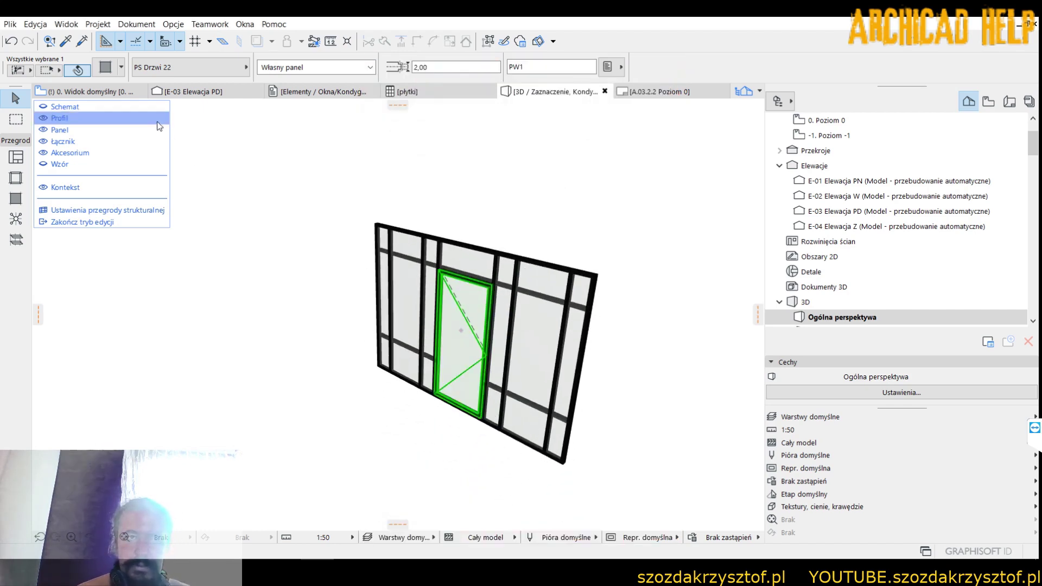
{"action": "key", "text": "ctrl+t"}
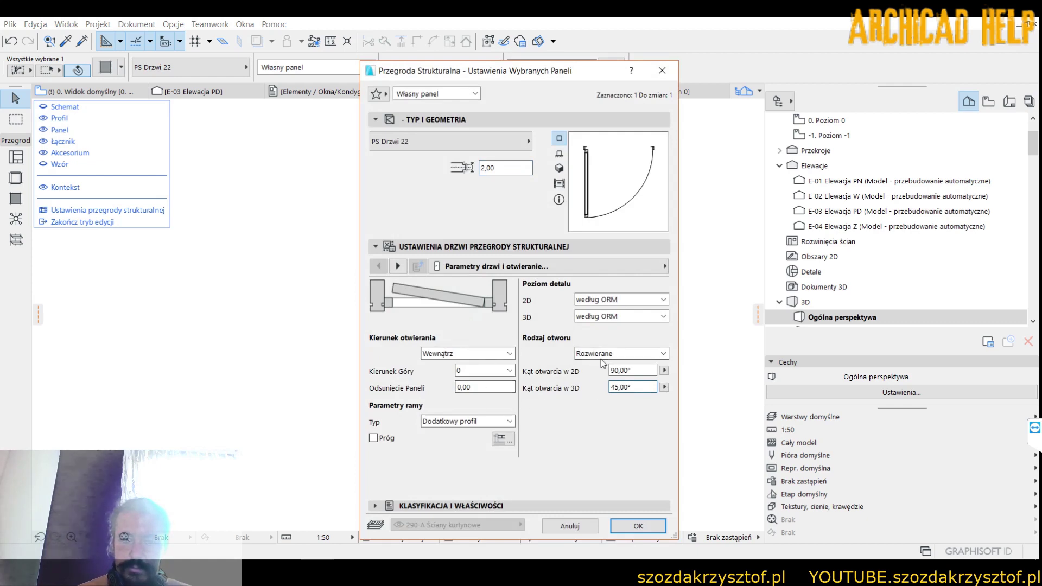
{"action": "left_click", "coordinate": [598, 318]}
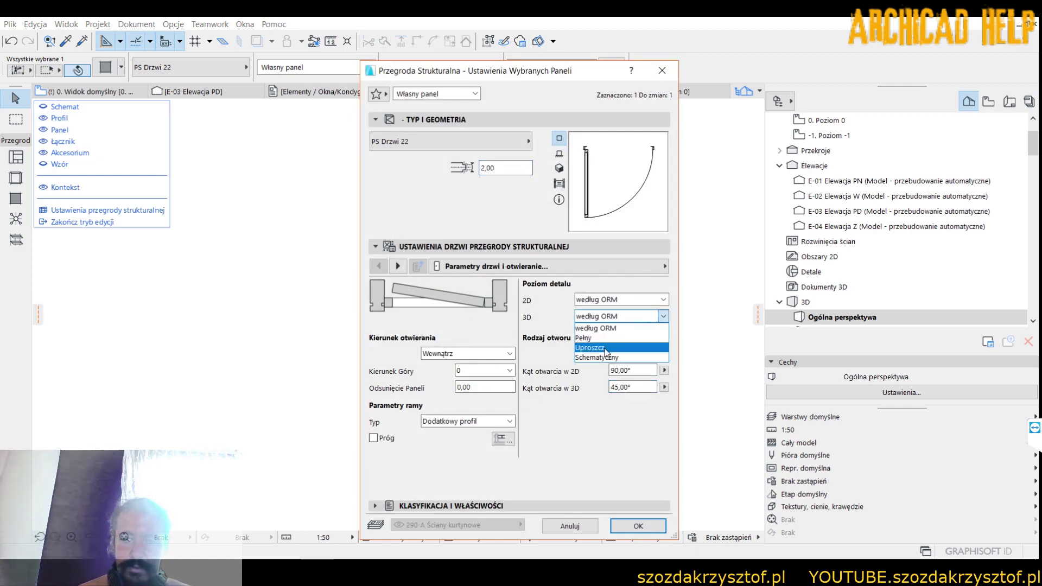
{"action": "left_click", "coordinate": [604, 349]}
{"action": "left_click", "coordinate": [619, 299]}
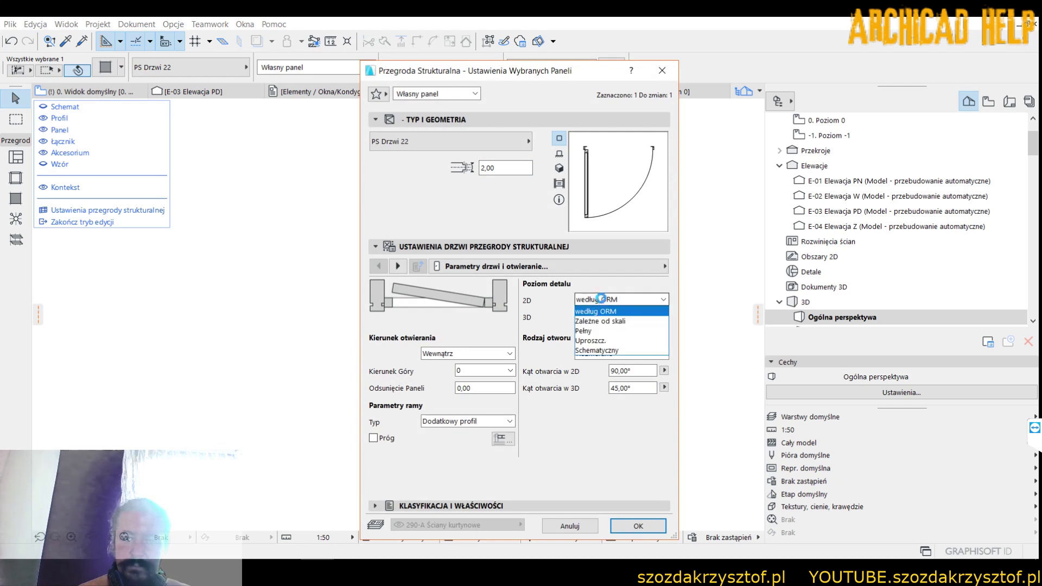
{"action": "left_click", "coordinate": [585, 331]}
{"action": "left_click", "coordinate": [638, 526]}
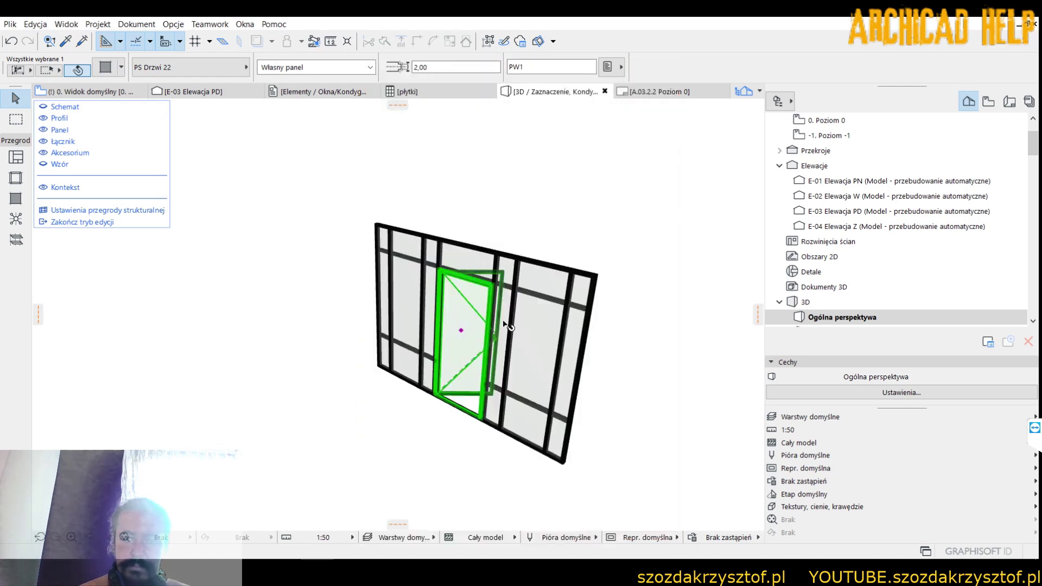
{"action": "left_click", "coordinate": [705, 379]}
{"action": "mouse_move", "coordinate": [706, 380]}
{"action": "middle_mouse_down", "text": "shift"}
{"action": "mouse_move", "coordinate": [521, 312]}
{"action": "mouse_move", "coordinate": [595, 334]}
{"action": "mouse_move", "coordinate": [509, 346]}
{"action": "middle_mouse_up", "text": "shift"}
{"action": "scroll", "coordinate": [509, 359], "scroll_direction": "down", "scroll_amount": 2}
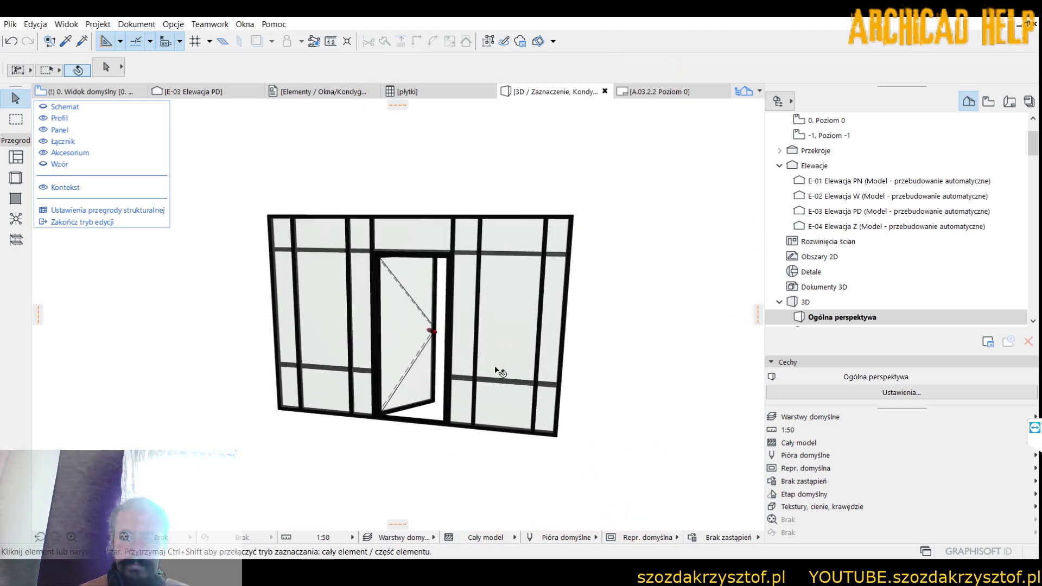
Show the whole model in 3D again and end curtain wall edit mode
{"action": "right_click", "coordinate": [582, 267]}
{"action": "left_click", "coordinate": [652, 385]}
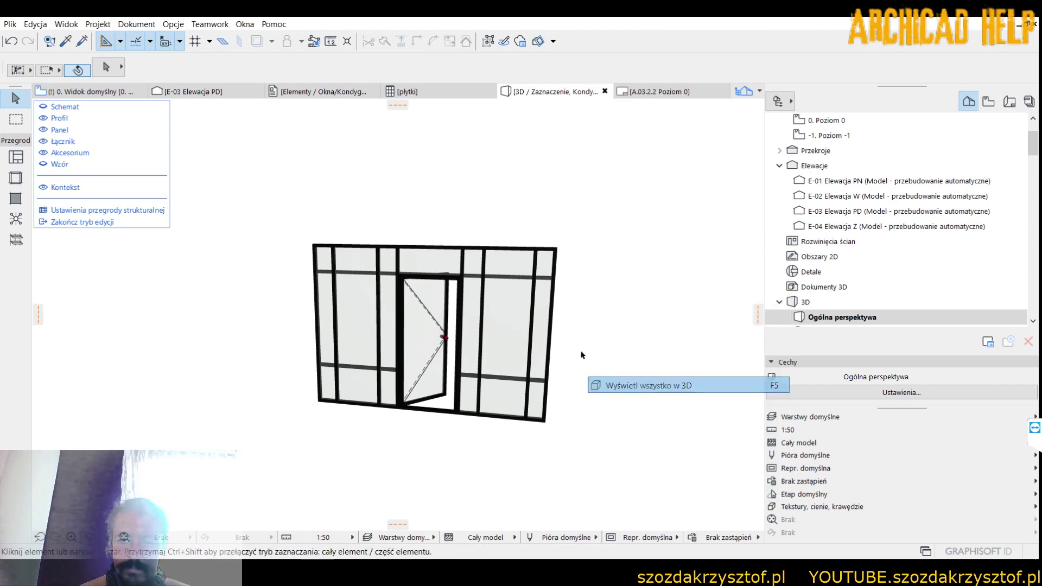
{"action": "scroll", "coordinate": [511, 337], "scroll_direction": "down", "scroll_amount": 4}
{"action": "middle_click_drag", "start_coordinate": [511, 336], "coordinate": [618, 366], "text": "shift"}
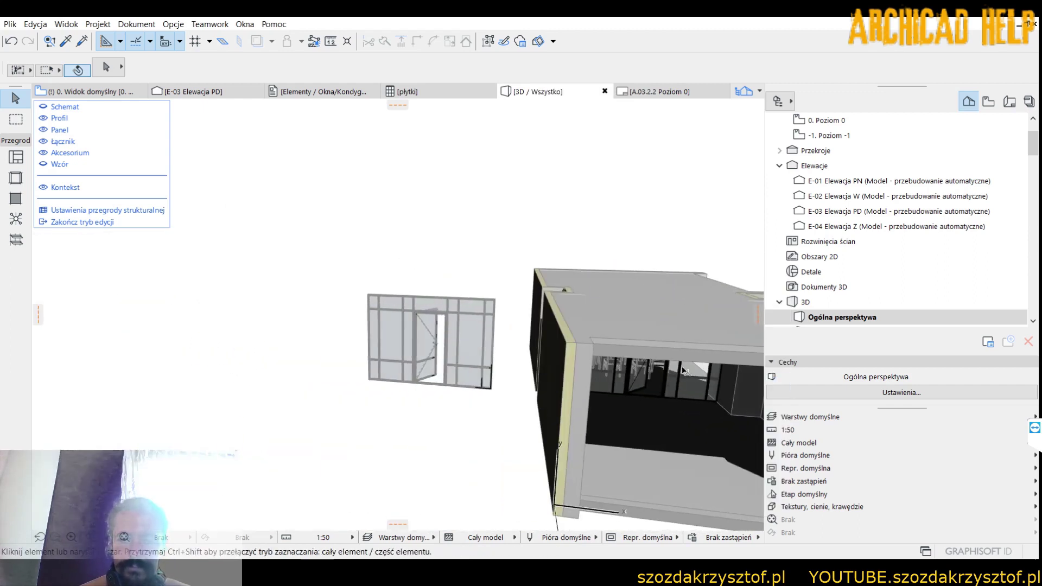
{"action": "scroll", "coordinate": [436, 342], "scroll_direction": "up", "scroll_amount": 5}
{"action": "scroll", "coordinate": [436, 342], "scroll_direction": "up", "scroll_amount": 2}
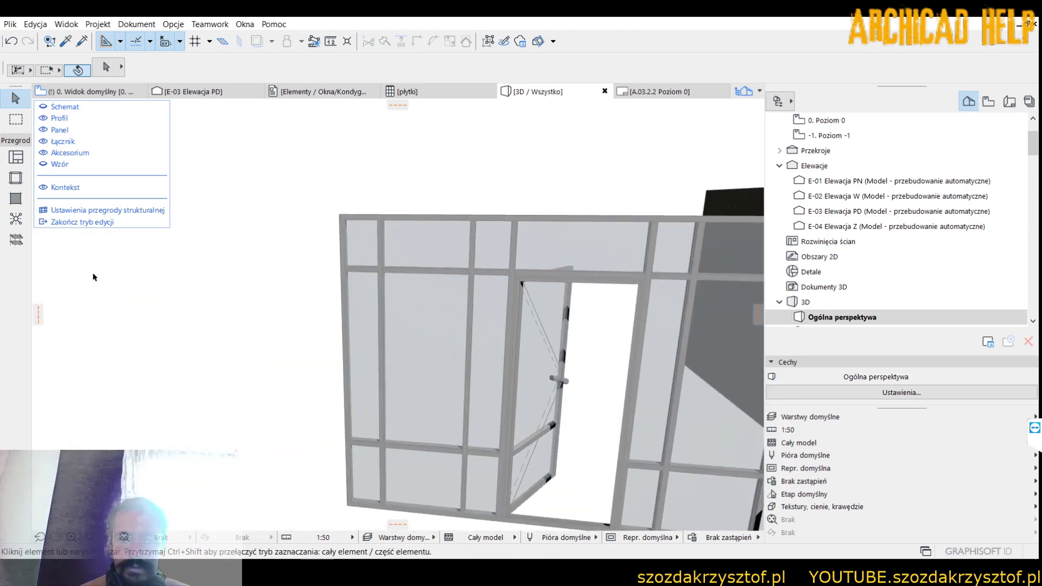
{"action": "left_click", "coordinate": [80, 223]}
Orbit around the wall, switch to the room's interior perspective, and clear the selection
{"action": "middle_click_drag", "start_coordinate": [489, 325], "coordinate": [411, 317], "text": "shift"}
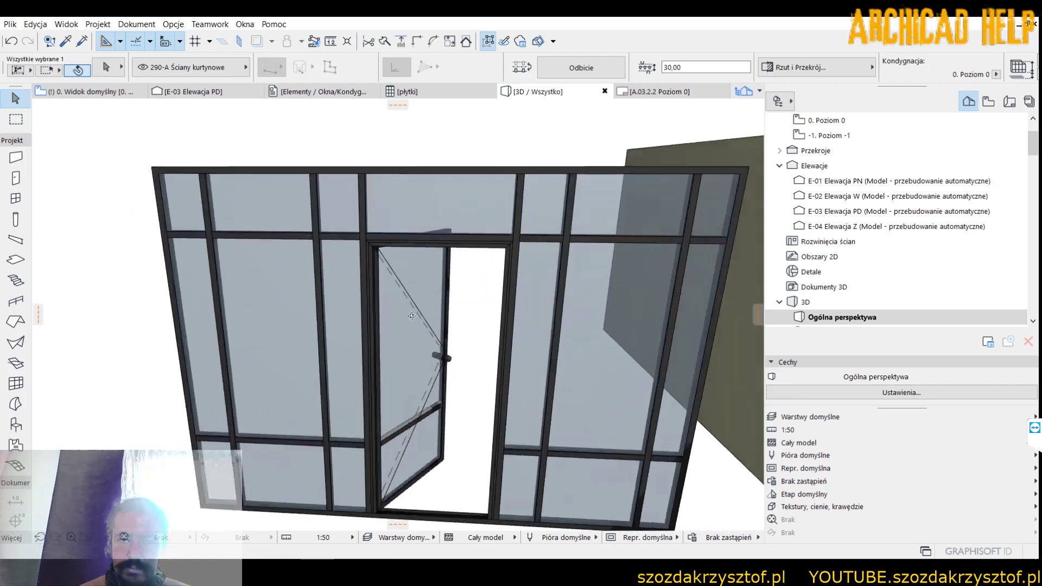
{"action": "scroll", "coordinate": [412, 315], "scroll_direction": "up", "scroll_amount": 5}
{"action": "scroll", "coordinate": [456, 317], "scroll_direction": "up", "scroll_amount": 3}
{"action": "scroll", "coordinate": [606, 320], "scroll_direction": "down", "scroll_amount": 5}
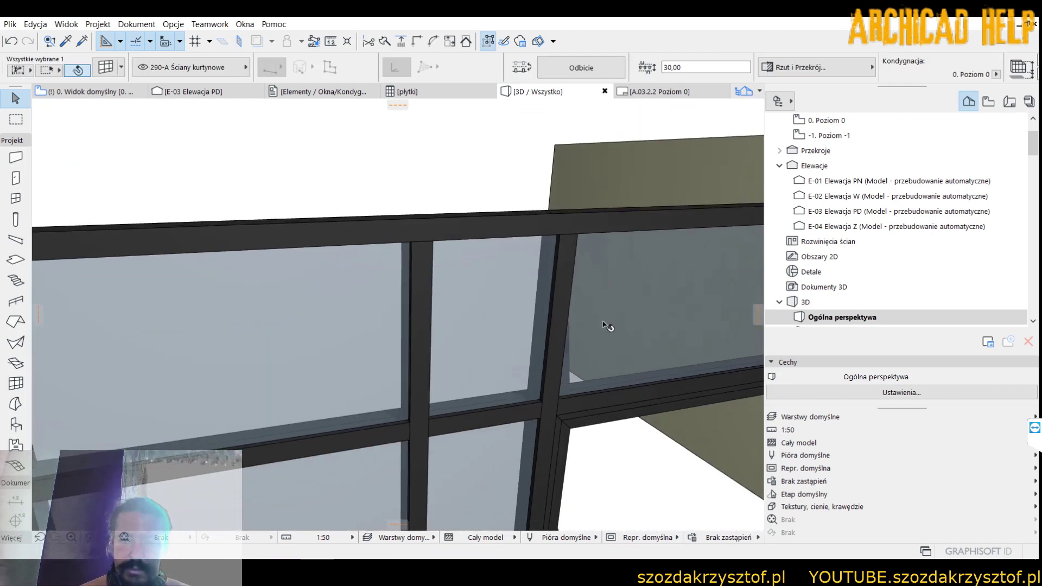
{"action": "scroll", "coordinate": [607, 321], "scroll_direction": "down", "scroll_amount": 3}
{"action": "middle_click_drag", "start_coordinate": [607, 320], "coordinate": [464, 340], "text": "shift"}
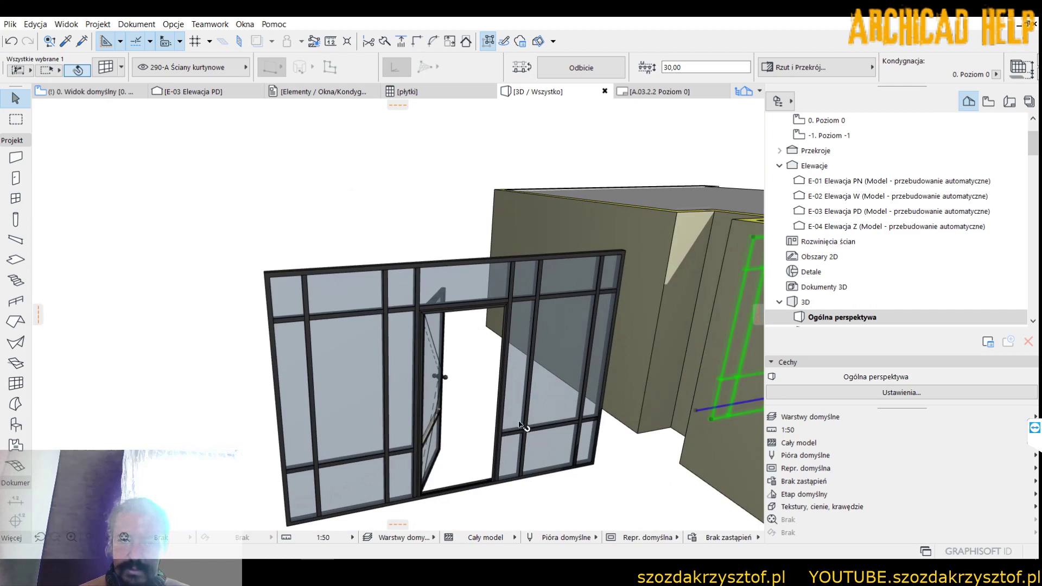
{"action": "mouse_move", "coordinate": [523, 425]}
{"action": "middle_mouse_down", "text": "shift"}
{"action": "mouse_move", "coordinate": [488, 367]}
{"action": "mouse_move", "coordinate": [476, 403]}
{"action": "mouse_move", "coordinate": [568, 310]}
{"action": "mouse_move", "coordinate": [456, 338]}
{"action": "middle_mouse_up", "text": "shift"}
{"action": "left_click", "coordinate": [456, 338]}
{"action": "key", "text": "Escape"}
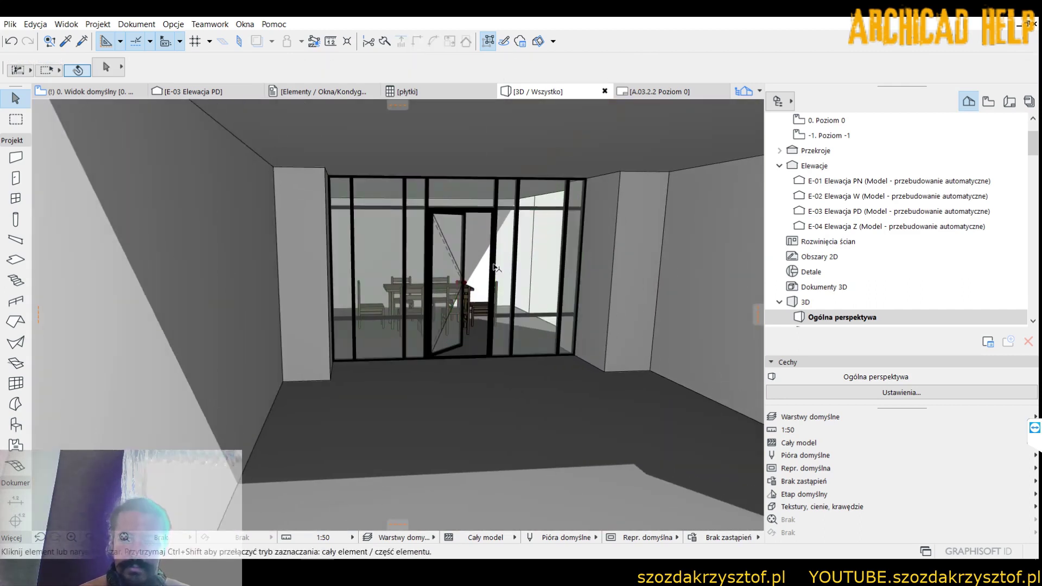